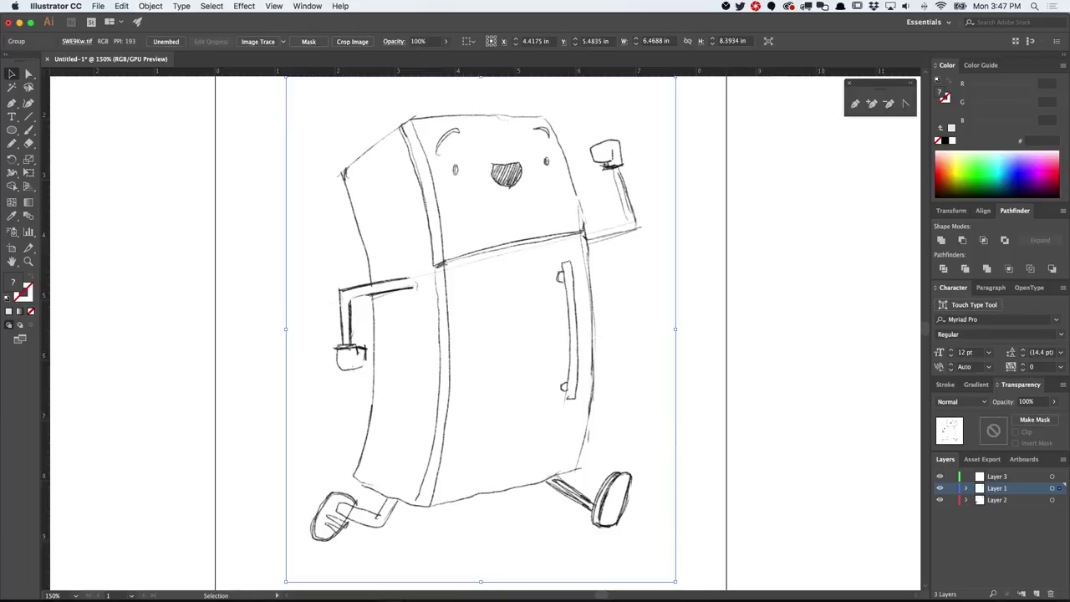
# Step: Undo the new layer, then trace the curved left edge of the sketched fridge body on Layer 1 with the Pen tool
pyautogui.press('super+z')
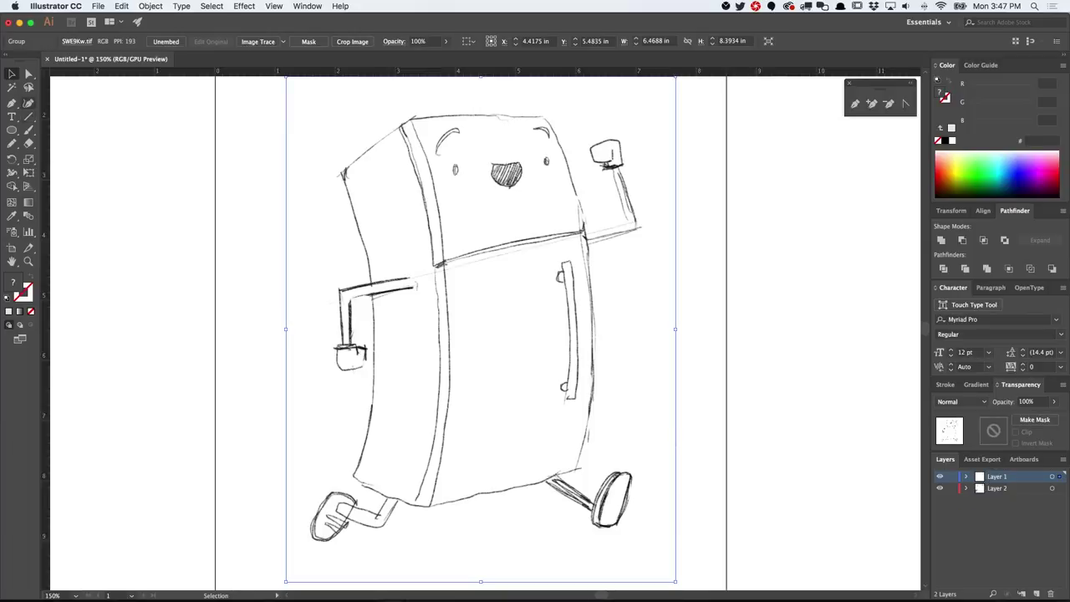
pyautogui.press('p')
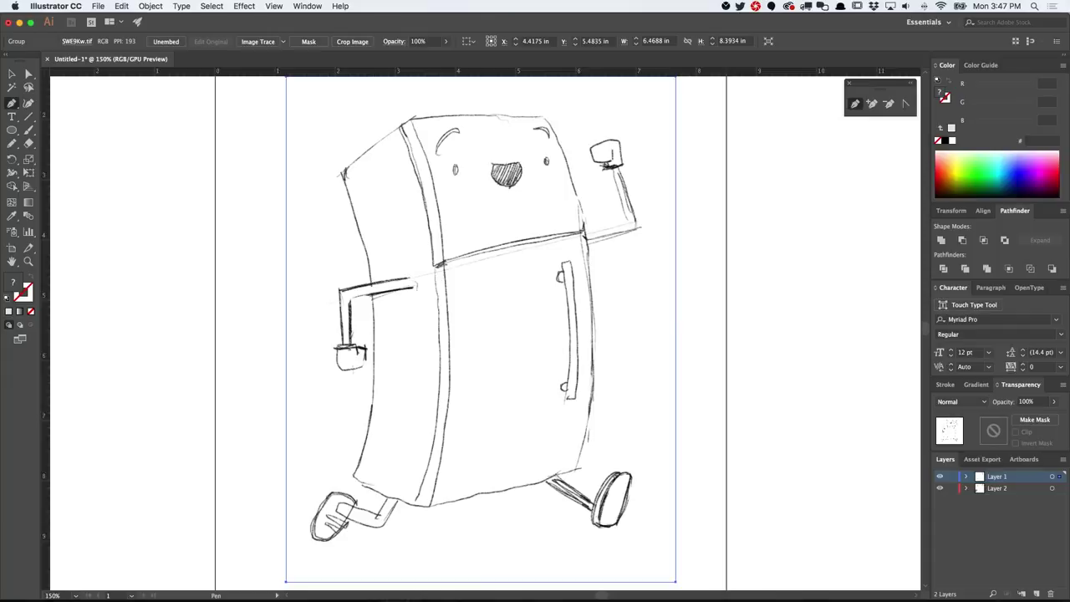
pyautogui.click(344, 174)
pyautogui.moveTo(369, 292); pyautogui.dragTo(372, 349)
pyautogui.moveTo(365, 438); pyautogui.dragTo(355, 471)
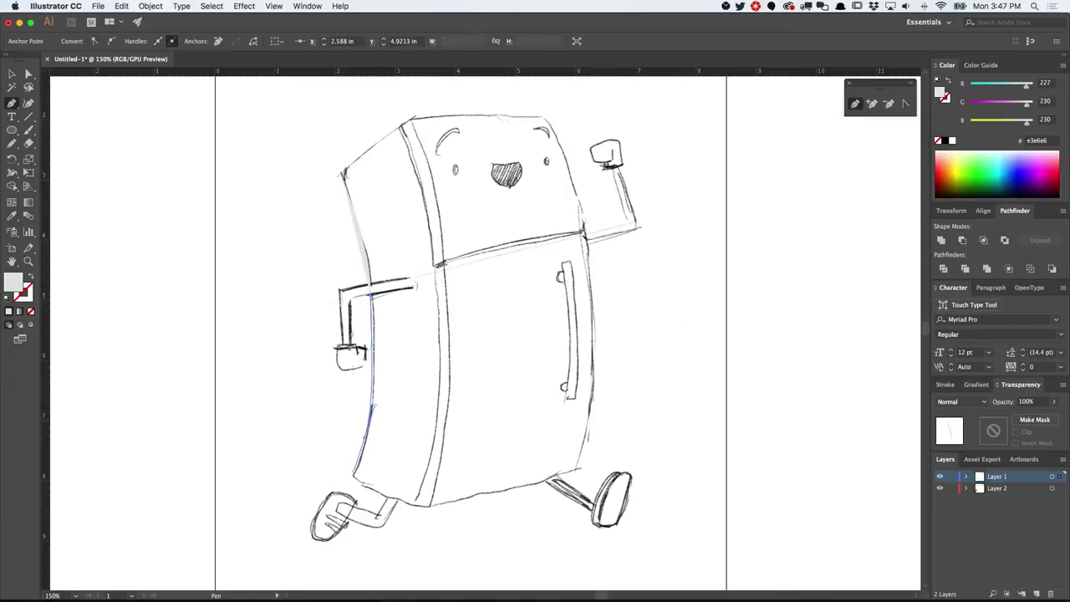
pyautogui.click(354, 478)
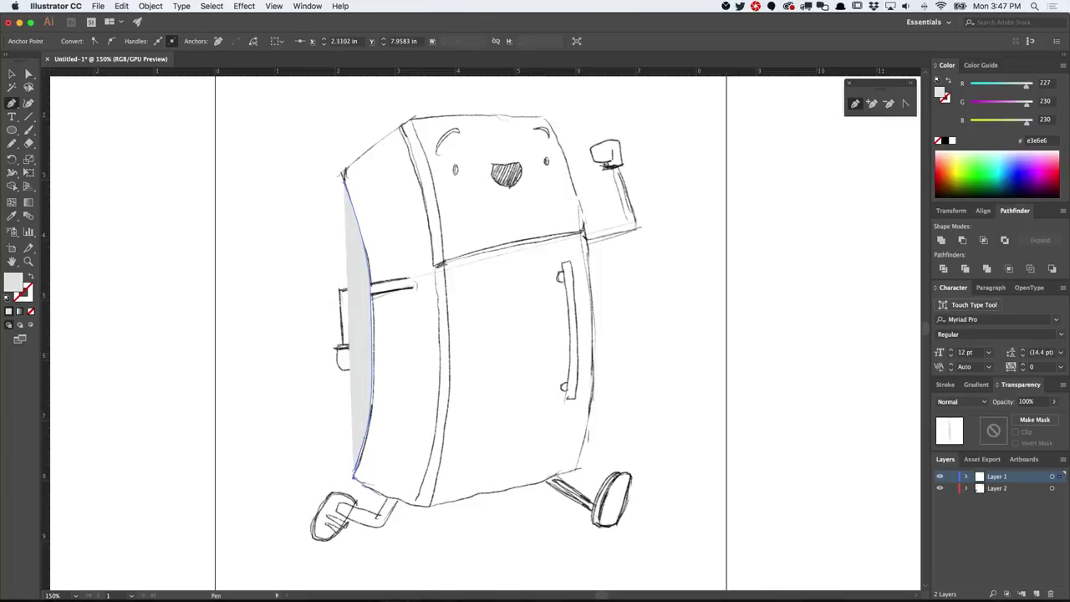
# Step: Continue the path along the fridge's bottom, right side and top, close it at the starting corner, and deselect it
pyautogui.click(426, 505)
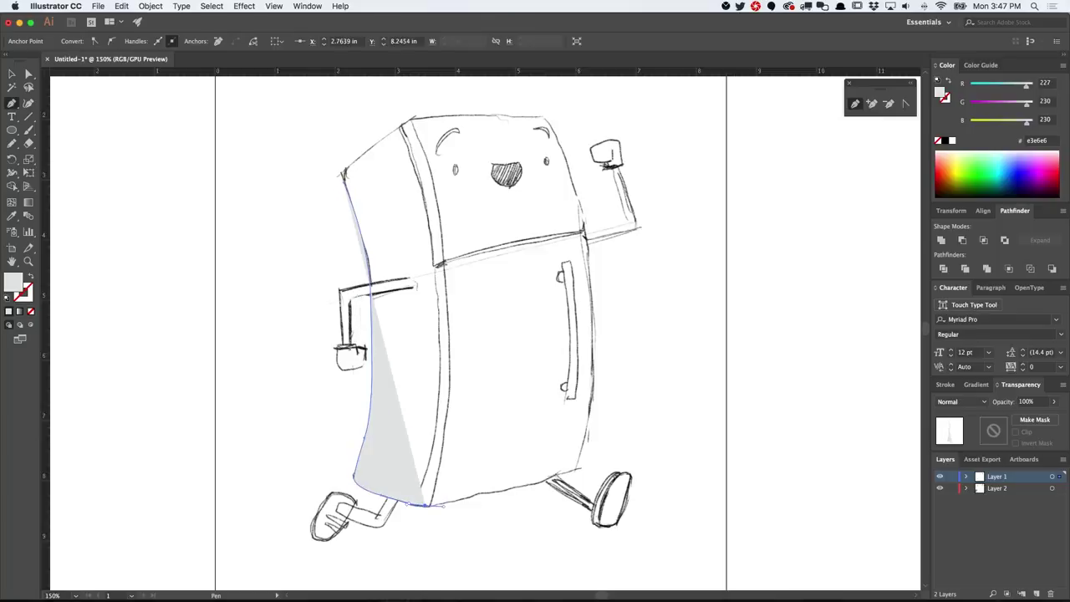
pyautogui.click(549, 478)
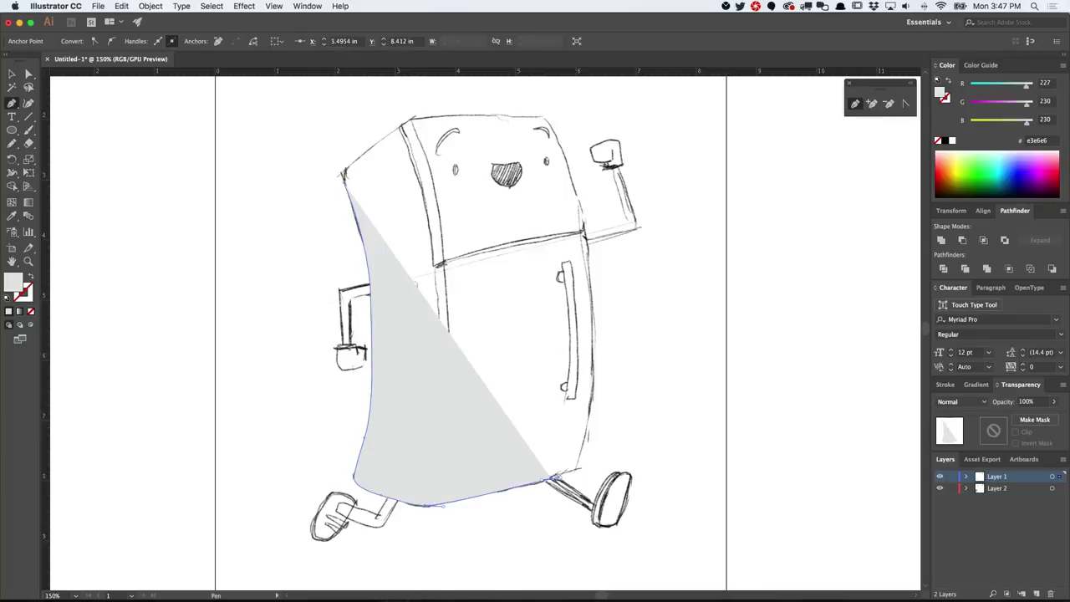
pyautogui.click(575, 468)
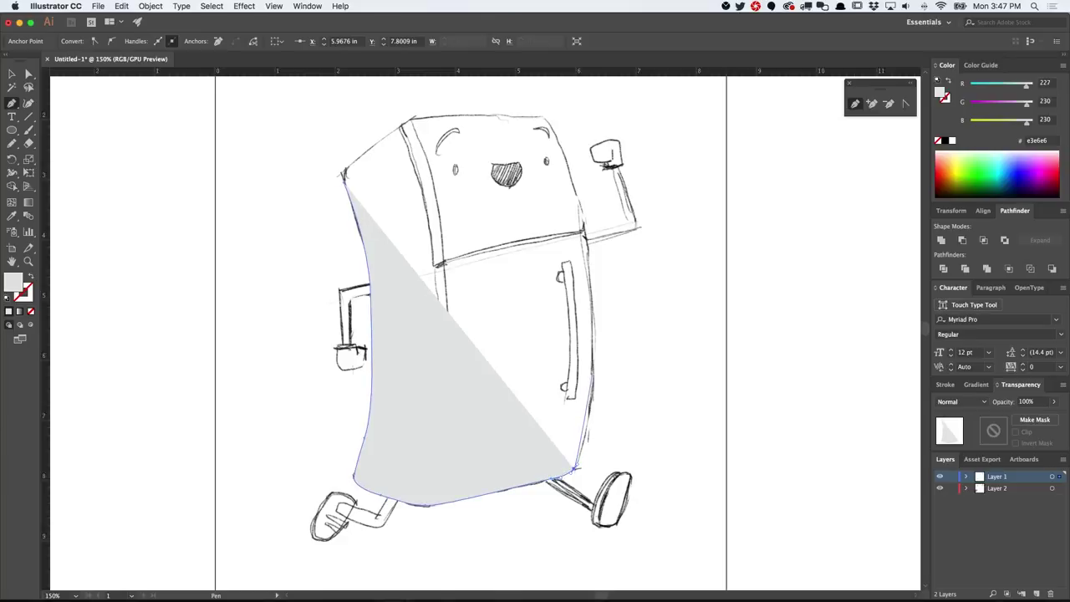
pyautogui.moveTo(592, 374); pyautogui.dragTo(591, 337)
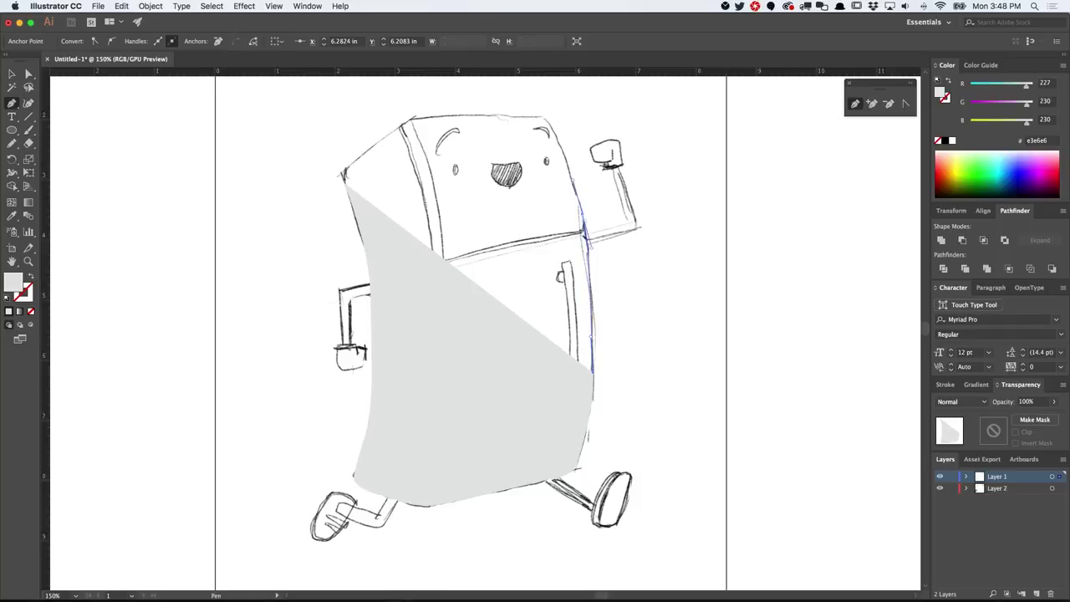
pyautogui.click(542, 117)
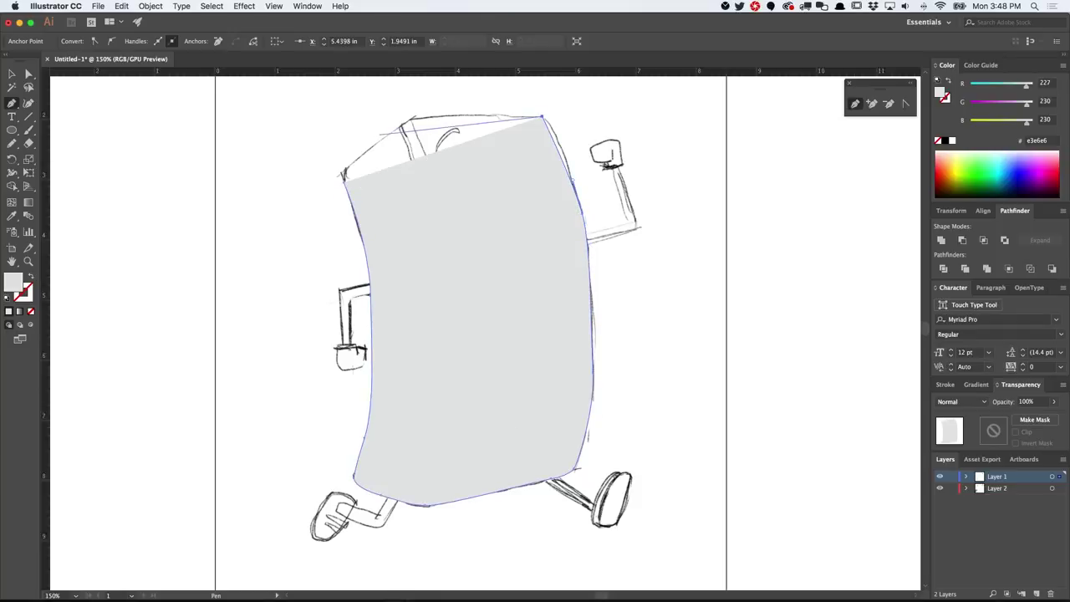
pyautogui.click(410, 127)
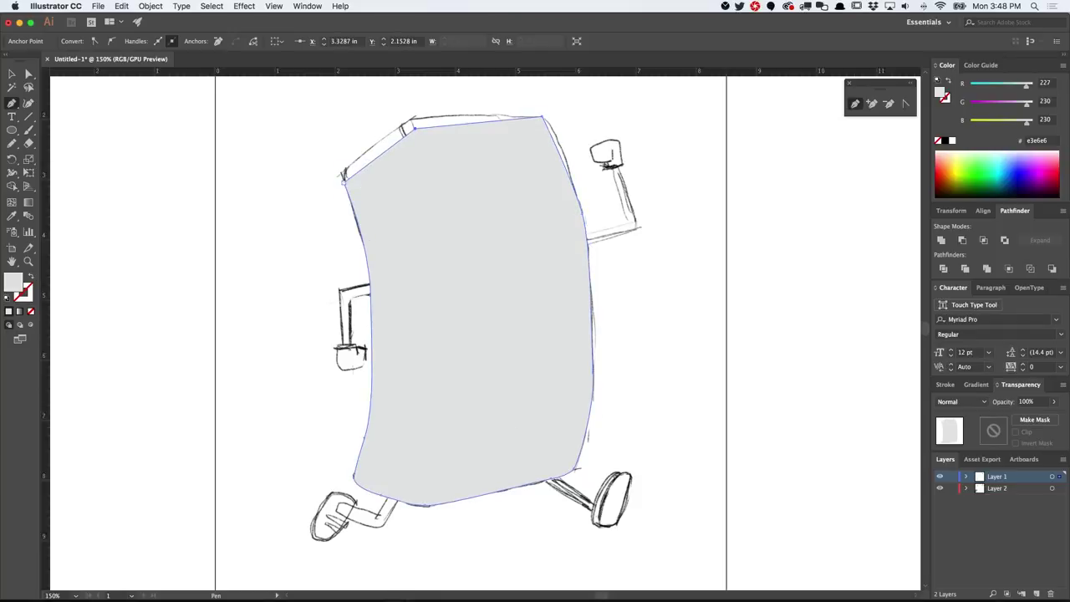
pyautogui.click(344, 182)
pyautogui.press('super+shift+a')
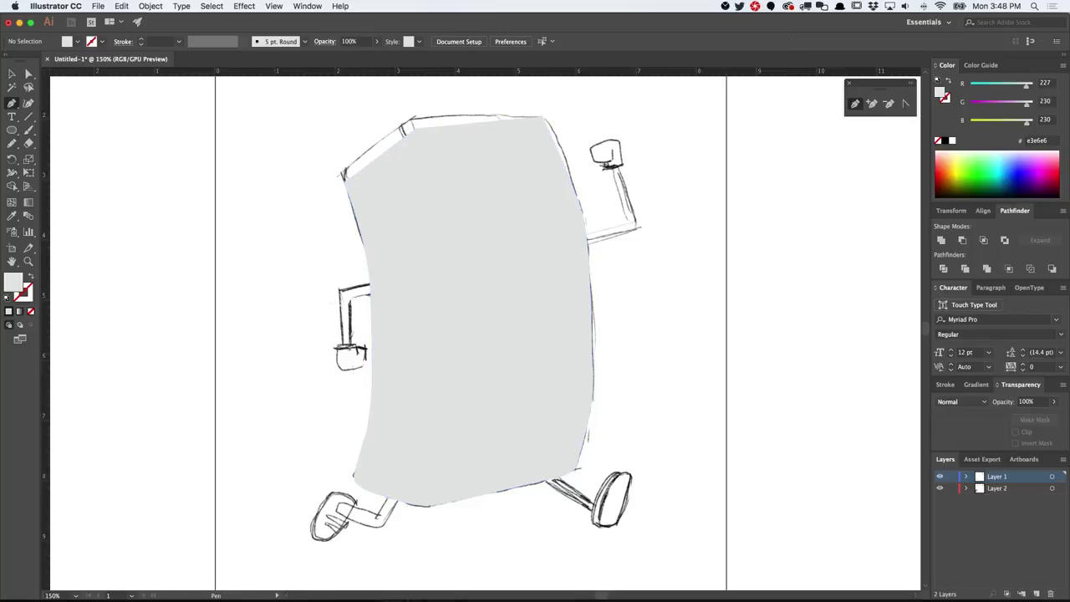
# Step: Cut the sketch image from Layer 1 and paste it in front, in the same place, on a new layer above
pyautogui.press('v')
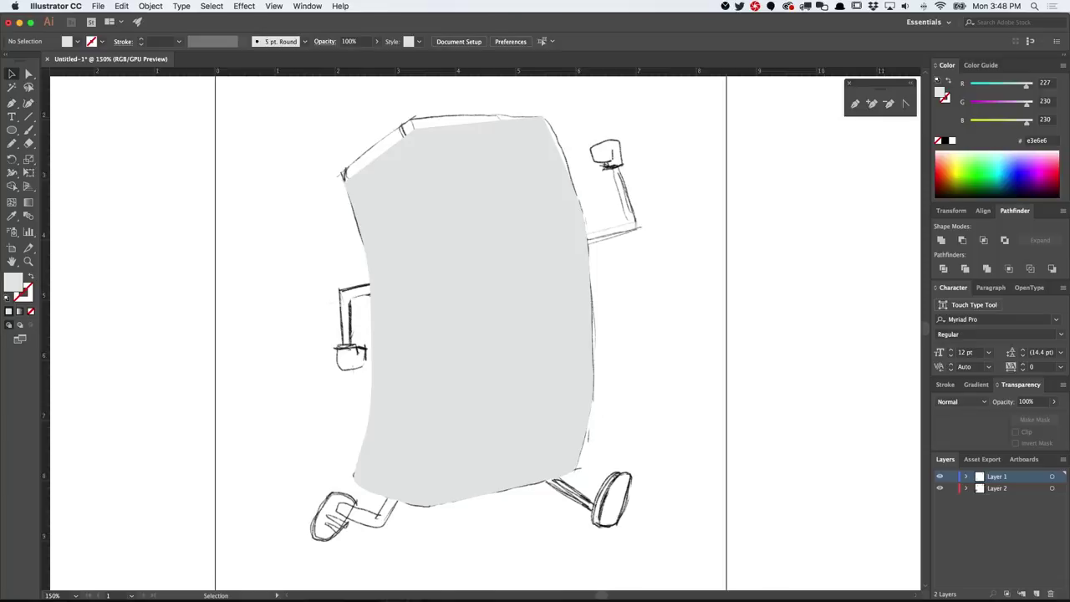
pyautogui.click(635, 335)
pyautogui.press('a')
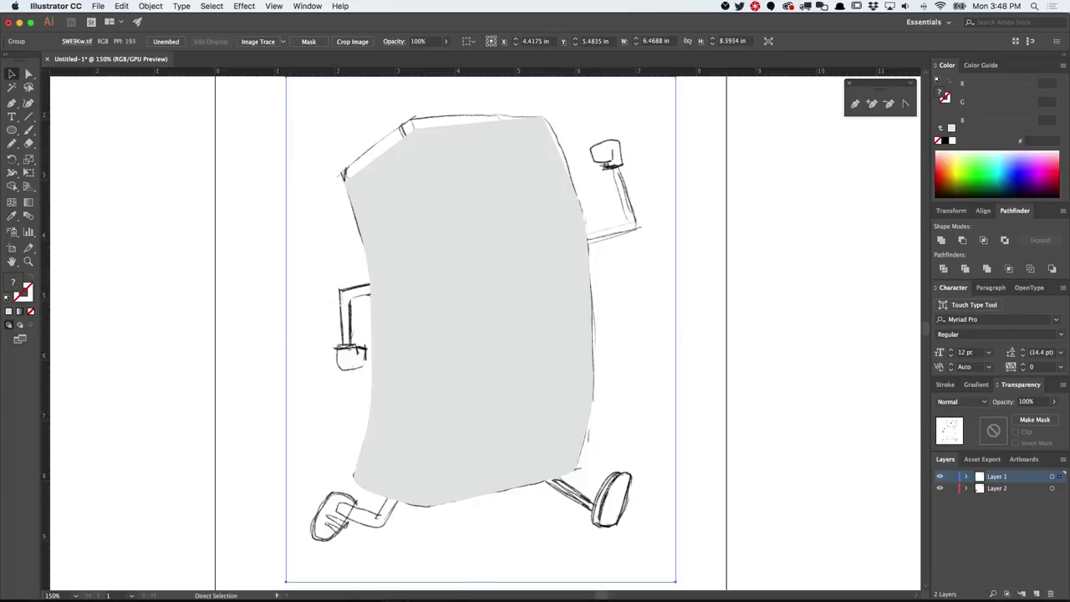
pyautogui.press('Delete')
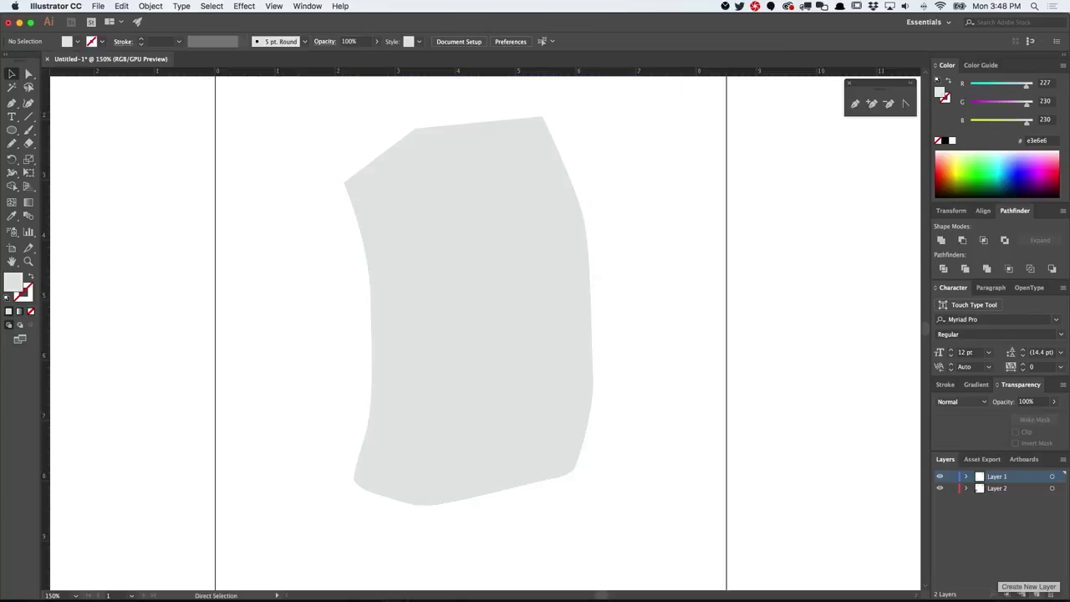
pyautogui.click(1037, 593)
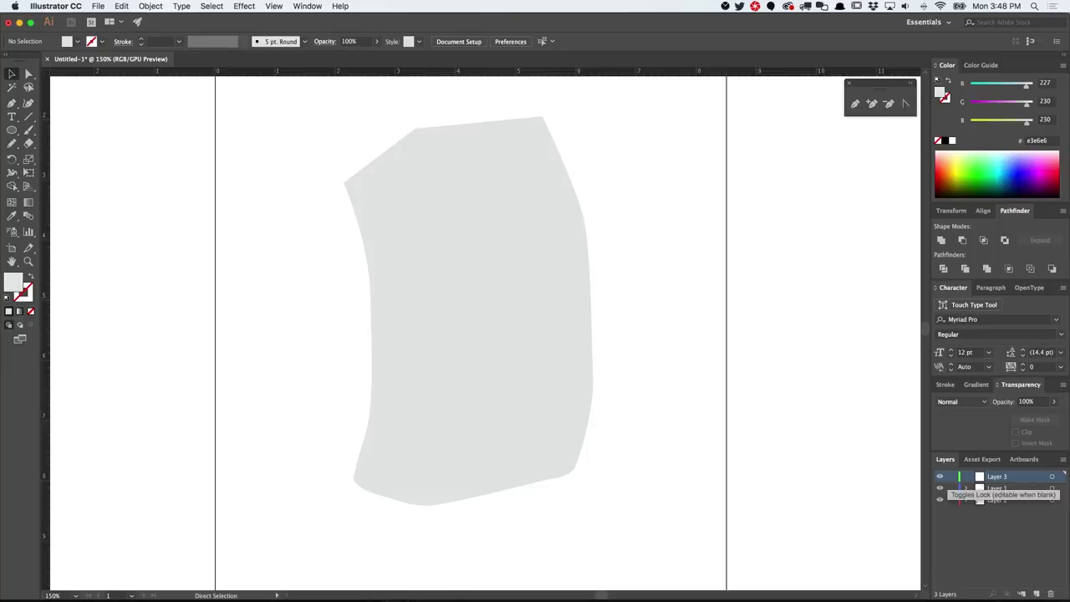
pyautogui.press('super+f')
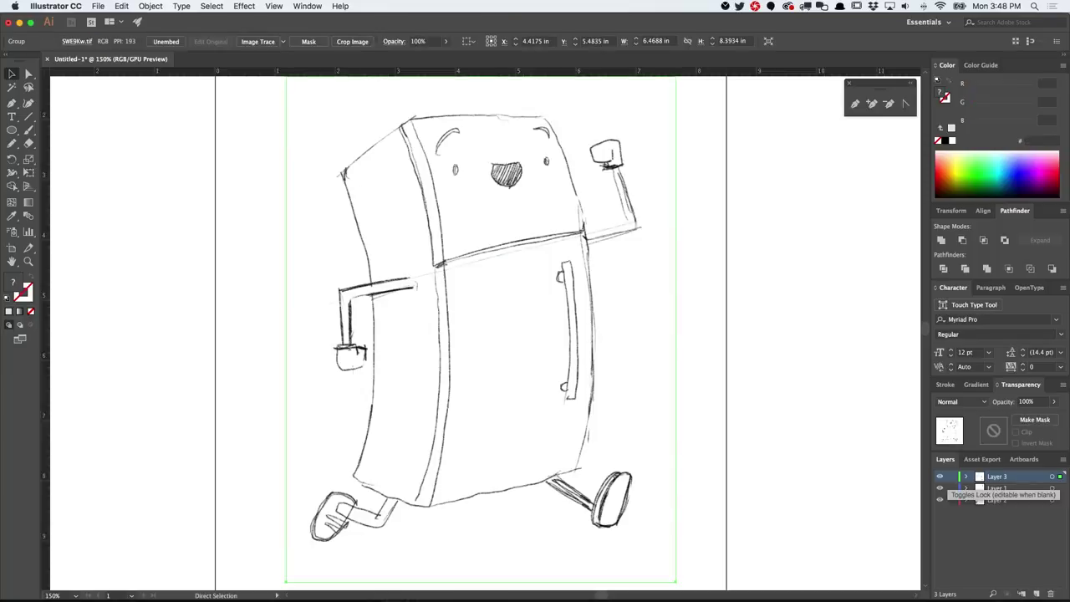
# Step: Lower the fridge sketch's opacity to 21% and deselect everything
pyautogui.press('v')
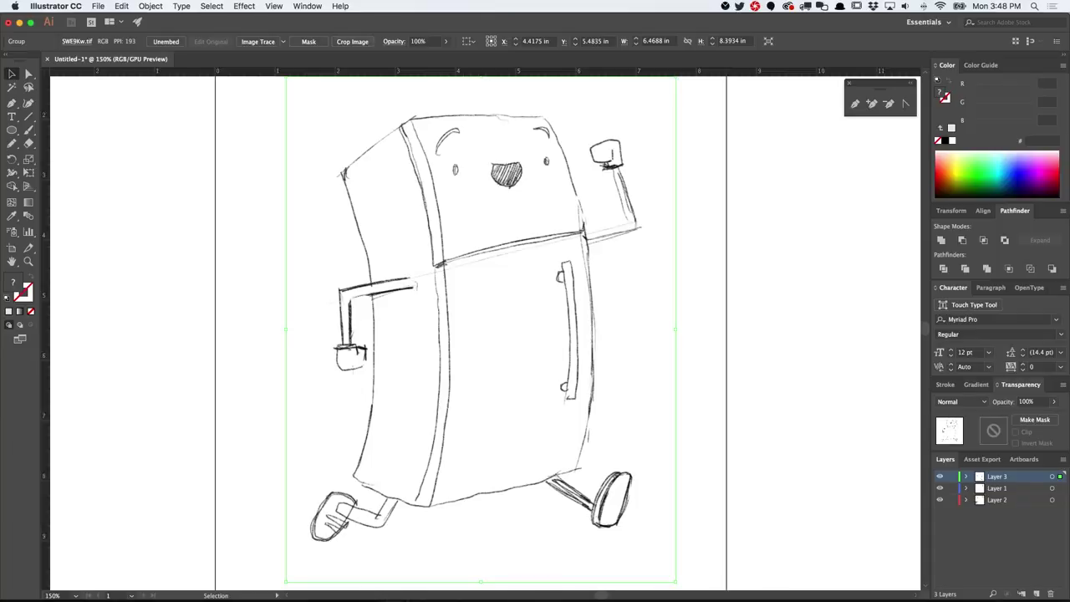
pyautogui.click(307, 6)
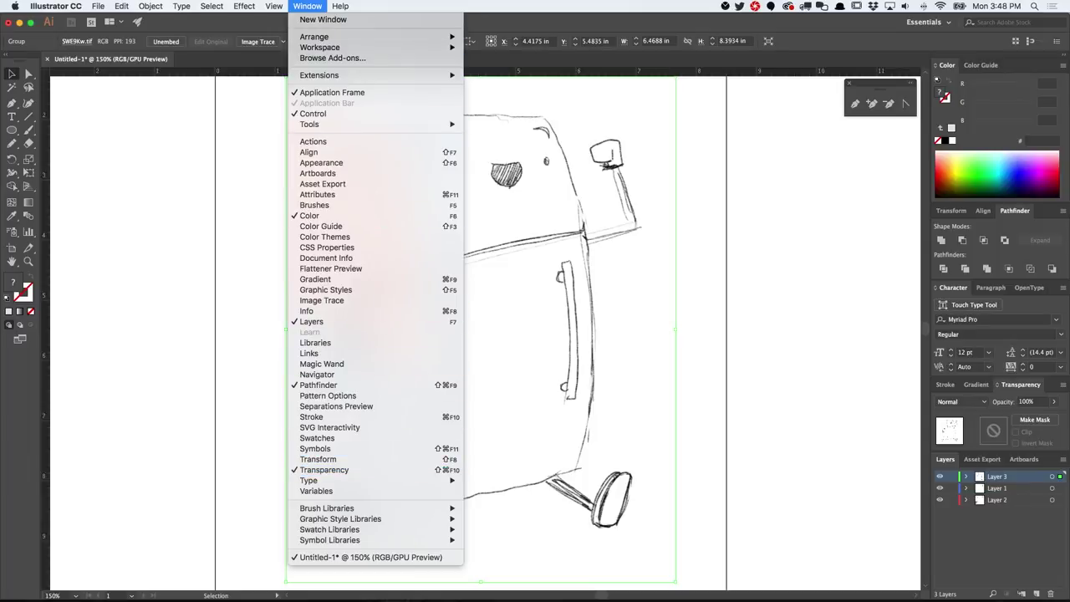
pyautogui.press('Escape')
pyautogui.click(1053, 401)
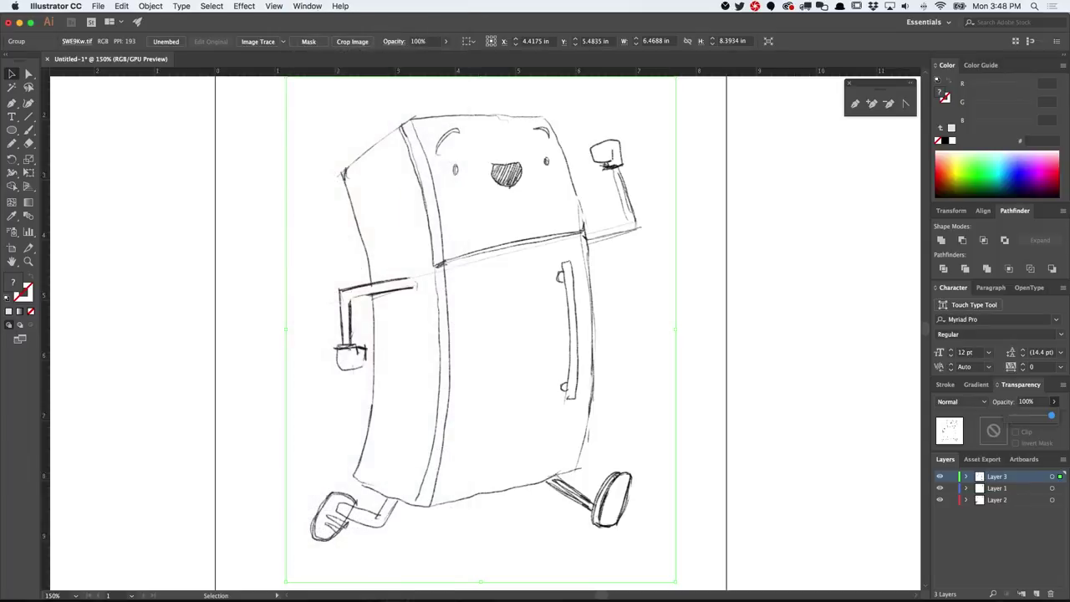
pyautogui.moveTo(1050, 415); pyautogui.dragTo(1019, 415)
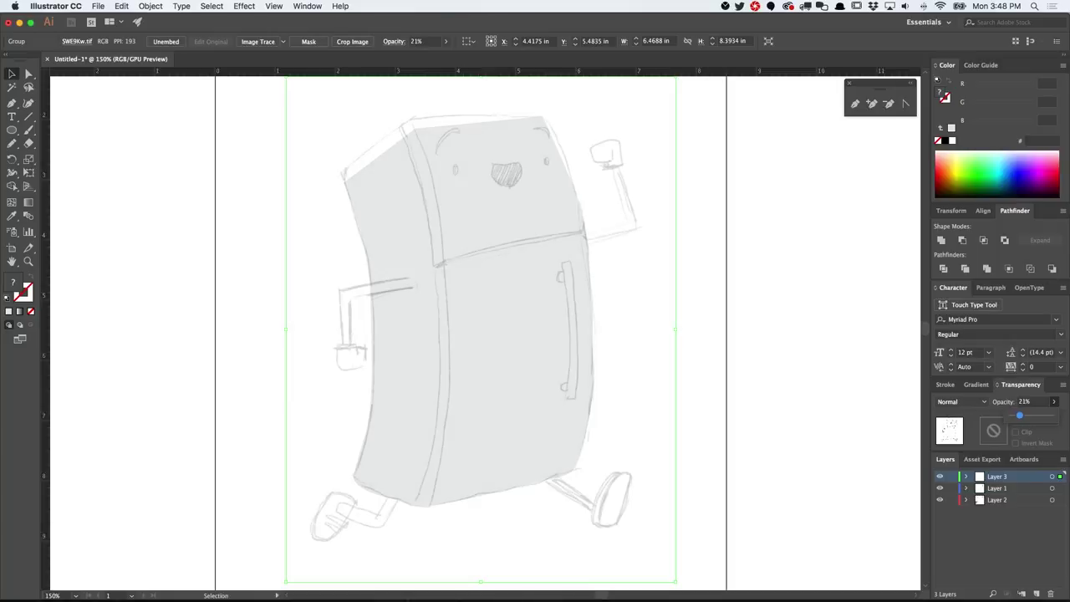
pyautogui.click(704, 365)
pyautogui.moveTo(705, 366)
pyautogui.mouseDown()
pyautogui.moveTo(609, 336)
pyautogui.moveTo(577, 310)
pyautogui.mouseUp()
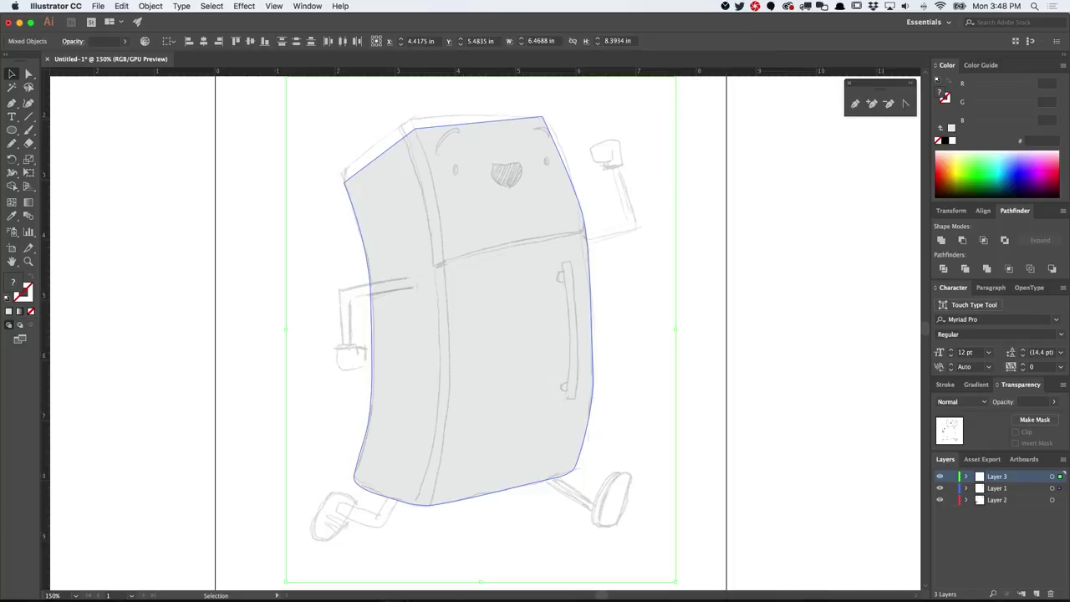
pyautogui.click(705, 351)
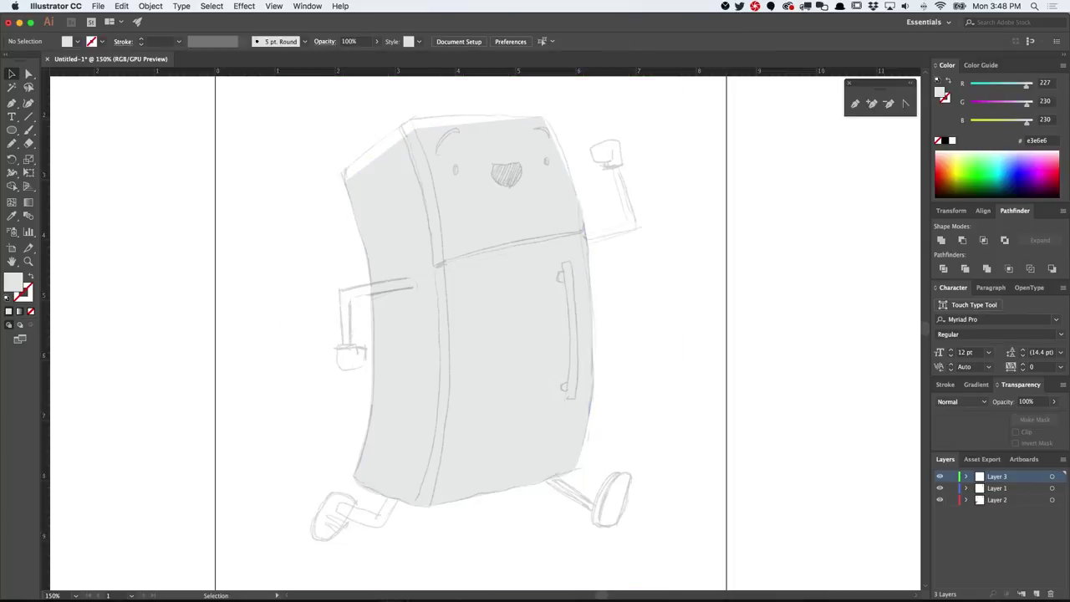
# Step: Set the fridge sketch's blending mode to Multiply at 100% opacity and lock Layer 3
pyautogui.click(626, 329)
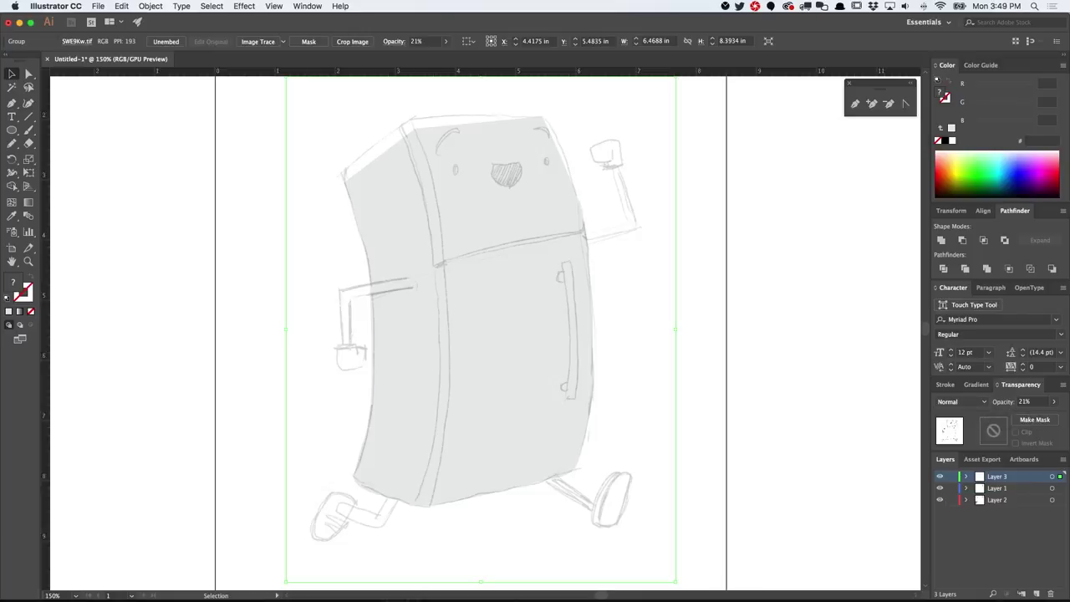
pyautogui.click(961, 402)
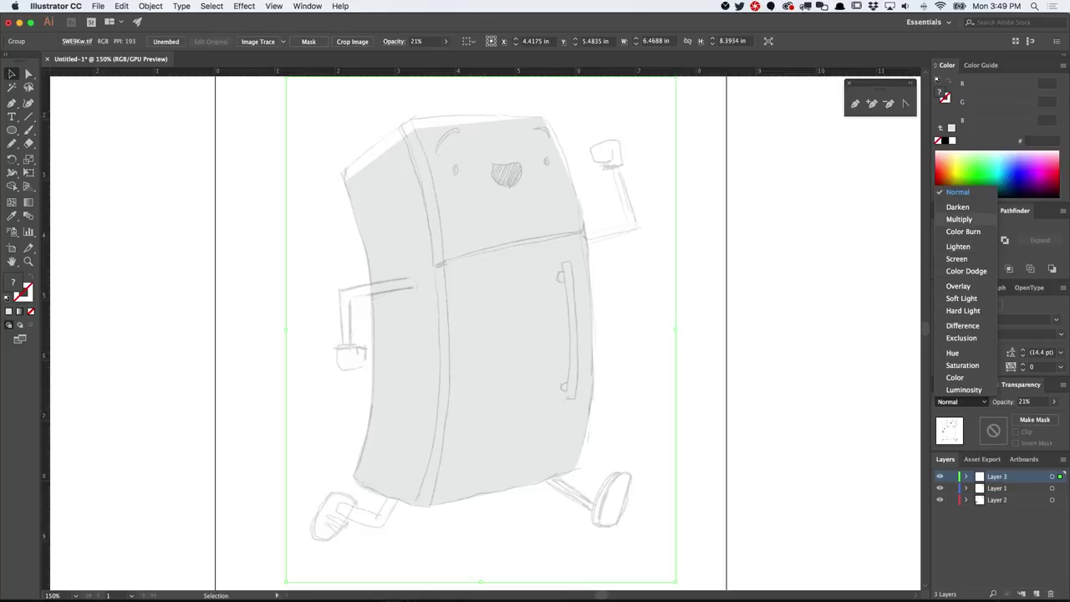
pyautogui.click(959, 219)
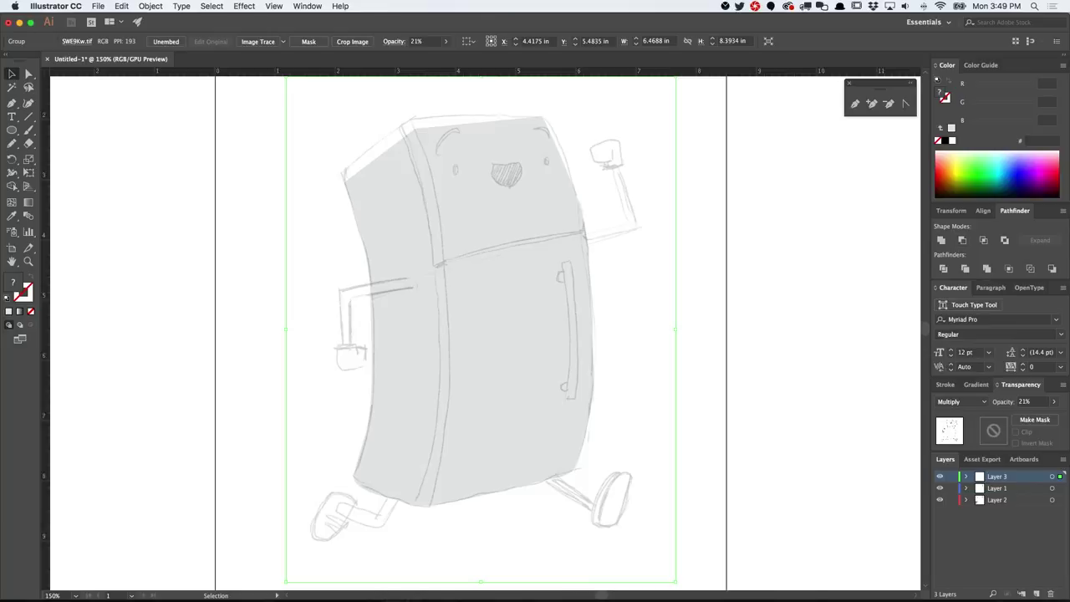
pyautogui.click(1053, 401)
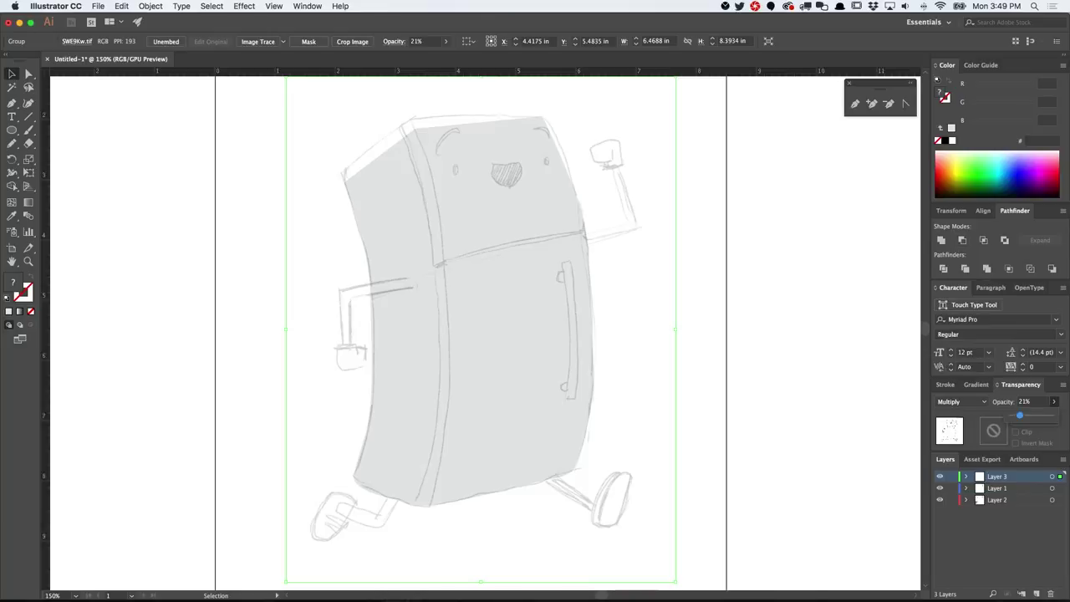
pyautogui.moveTo(1020, 415); pyautogui.dragTo(1052, 416)
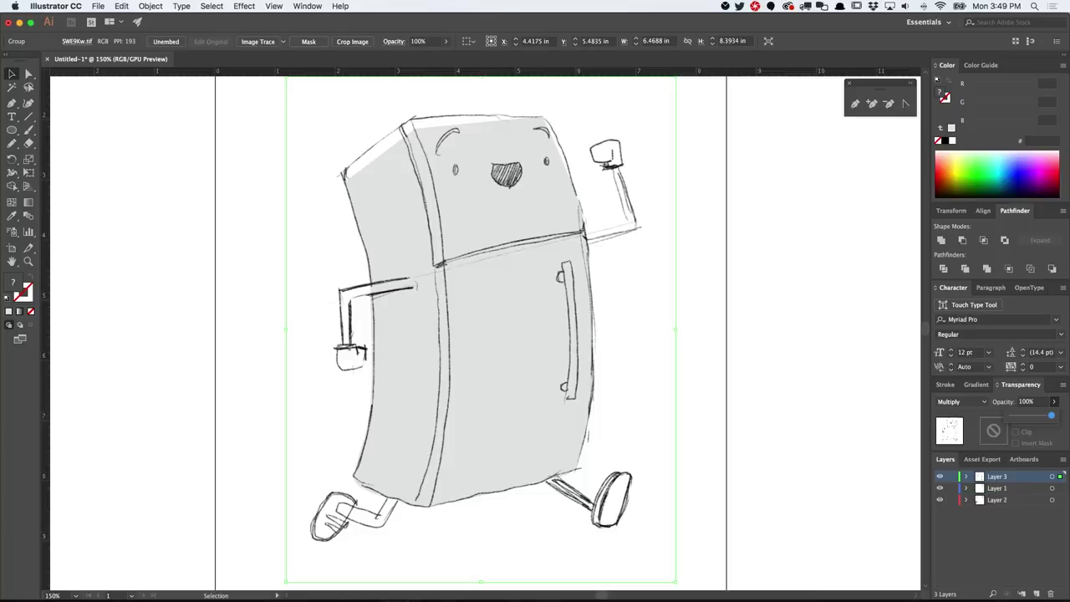
pyautogui.click(951, 475)
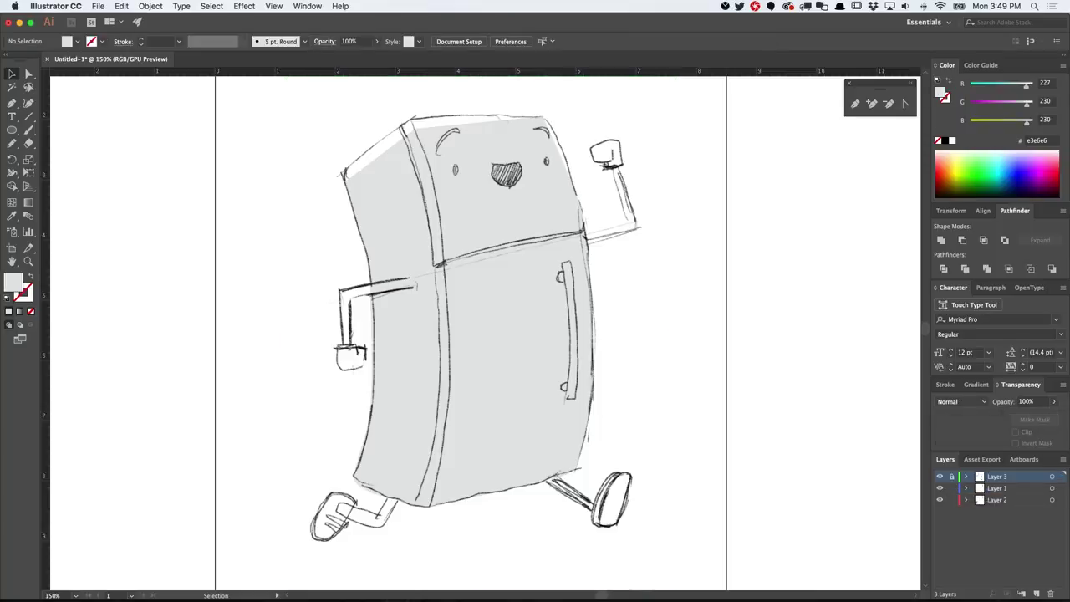
# Step: Nudge the grey fridge body up and right, and draw an ellipse about 5.24 by 3.2 in overlapping it, filled magenta (#e327e6)
pyautogui.moveTo(468, 312)
pyautogui.mouseDown()
pyautogui.moveTo(426, 392)
pyautogui.moveTo(473, 347)
pyautogui.moveTo(536, 316)
pyautogui.moveTo(456, 315)
pyautogui.moveTo(479, 307)
pyautogui.mouseUp()
pyautogui.press('l')
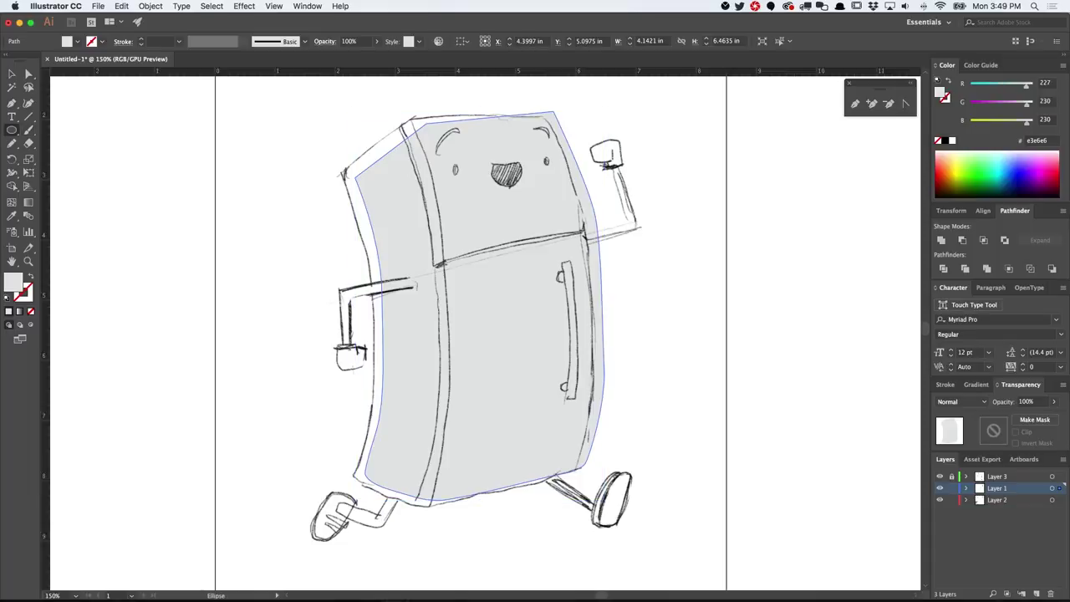
pyautogui.moveTo(172, 184); pyautogui.dragTo(489, 377)
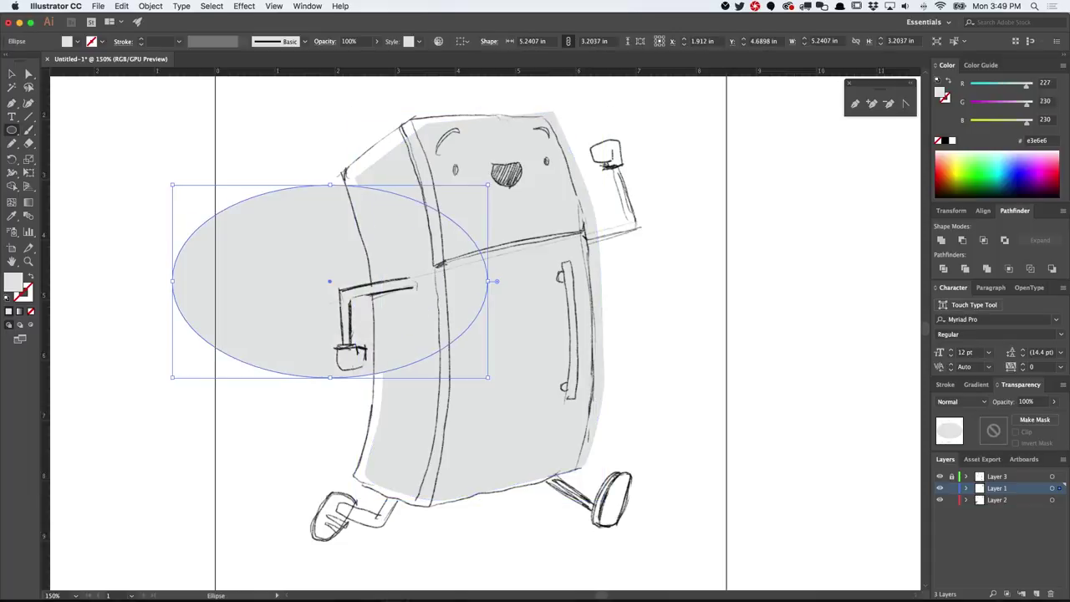
pyautogui.click(979, 103)
pyautogui.press('v')
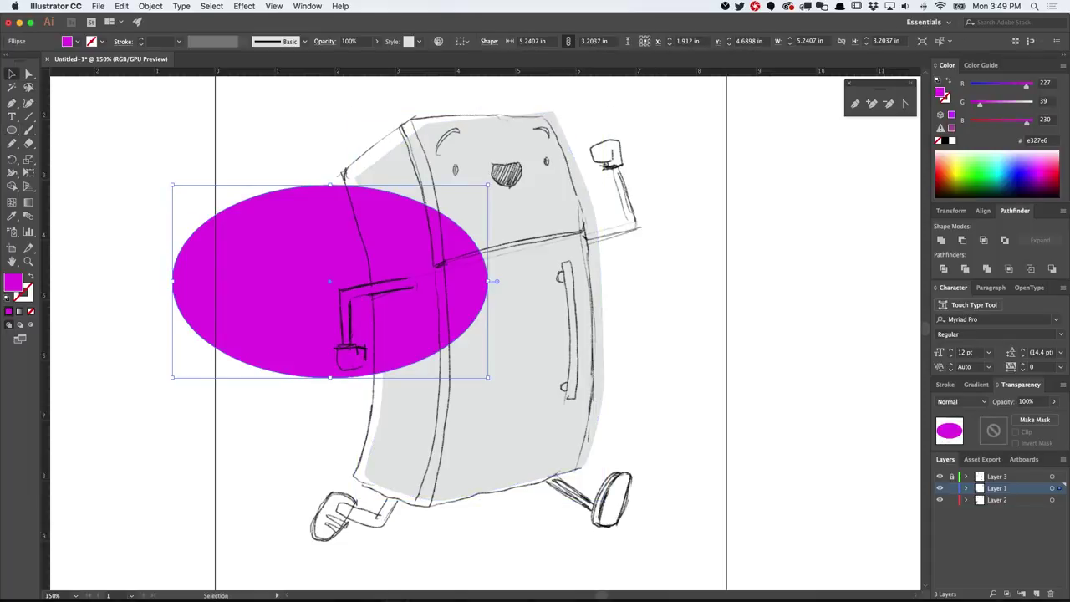
pyautogui.press('super+shift+a')
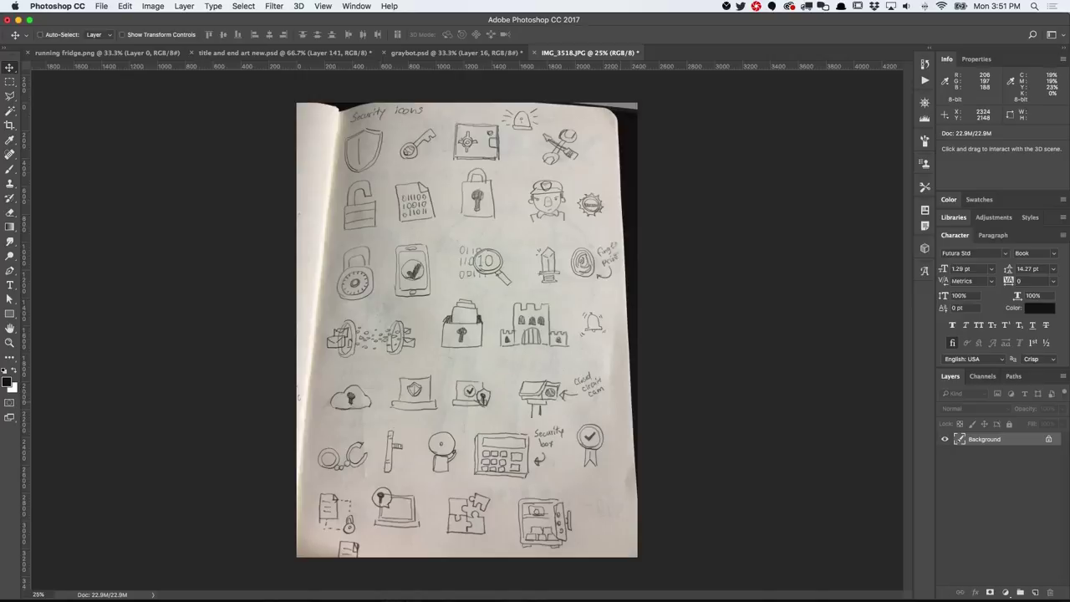
# Step: In Photoshop, desaturate the notebook photo of the security icon sketches
pyautogui.click(153, 6)
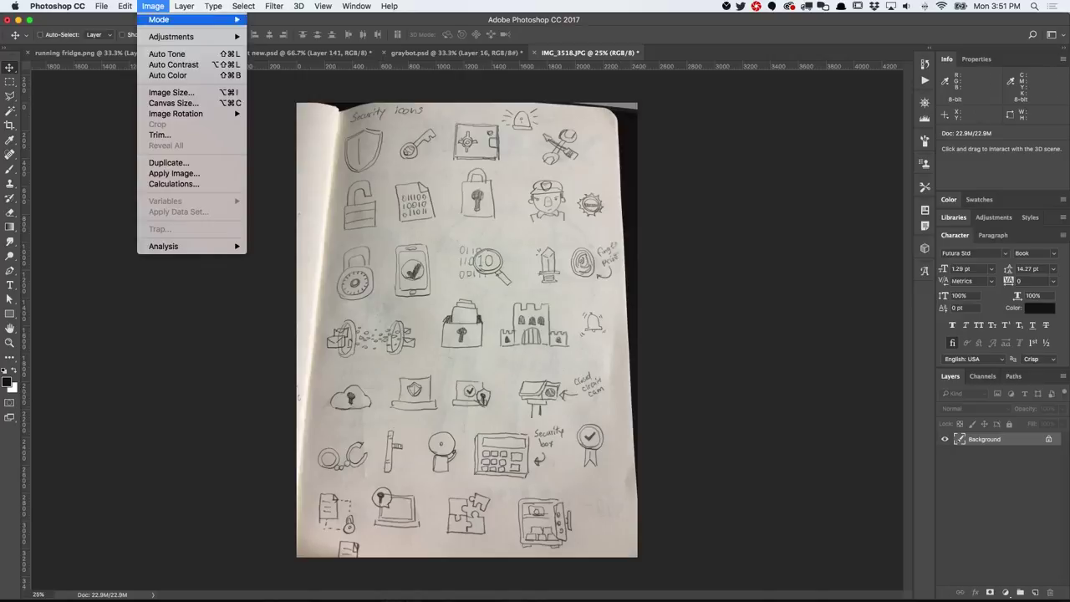
pyautogui.moveTo(171, 37)
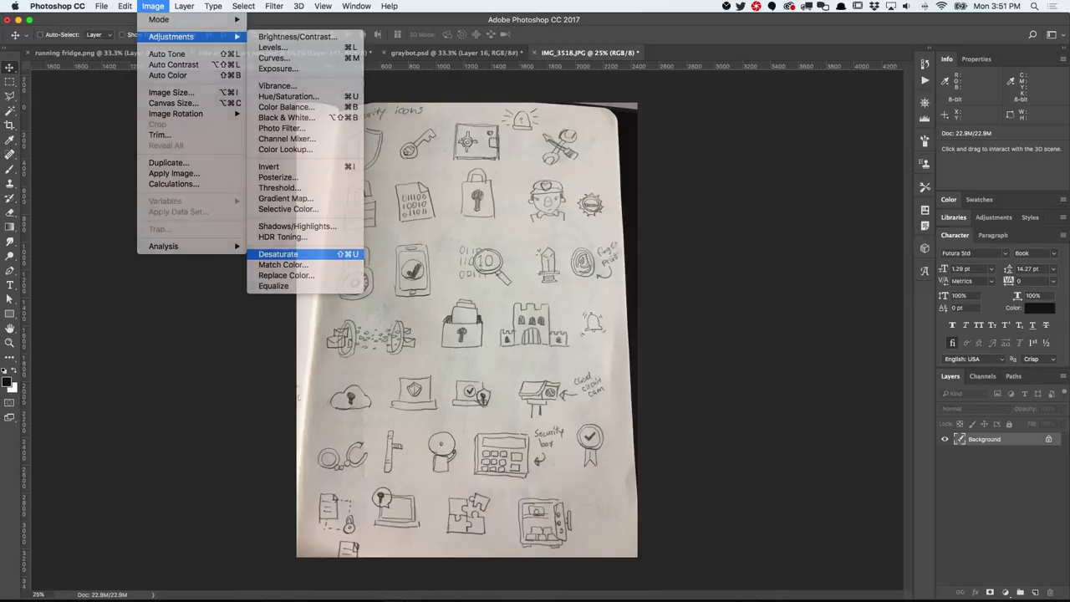
pyautogui.click(284, 254)
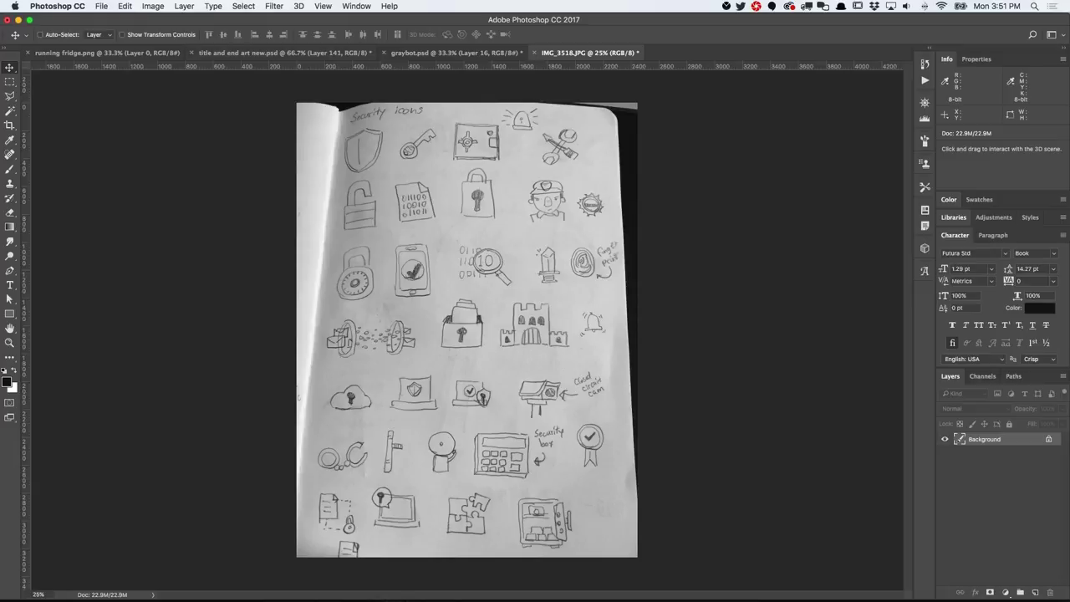
# Step: Whiten the paper and darken the pencil lines of the notebook photo with Curves, using black input 92 and white input 176
pyautogui.click(153, 6)
pyautogui.moveTo(171, 36)
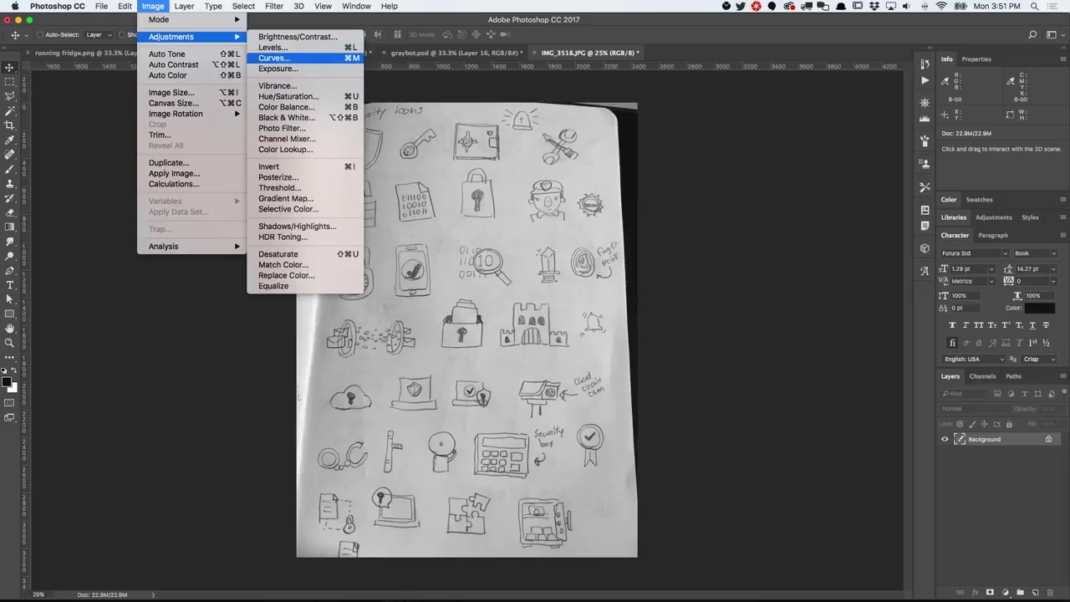
pyautogui.click(276, 57)
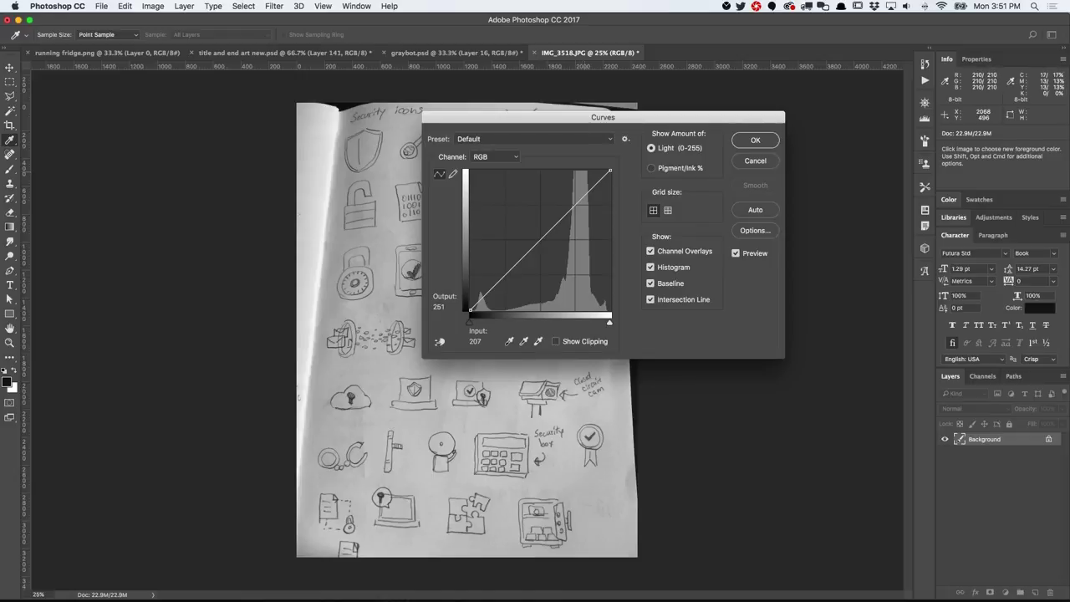
pyautogui.moveTo(470, 321); pyautogui.dragTo(544, 322)
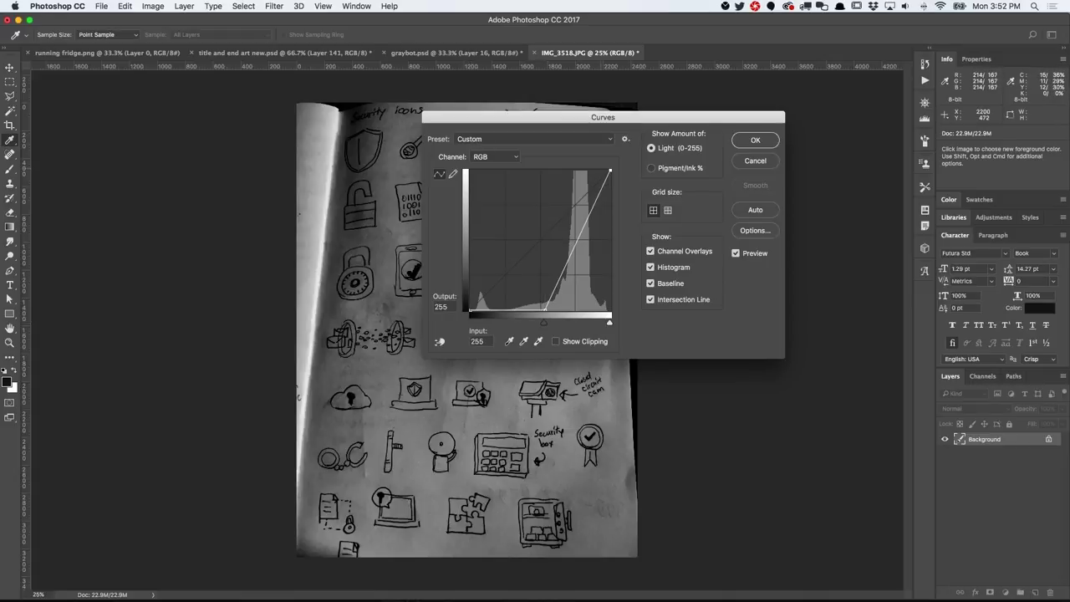
pyautogui.moveTo(544, 321); pyautogui.dragTo(497, 322)
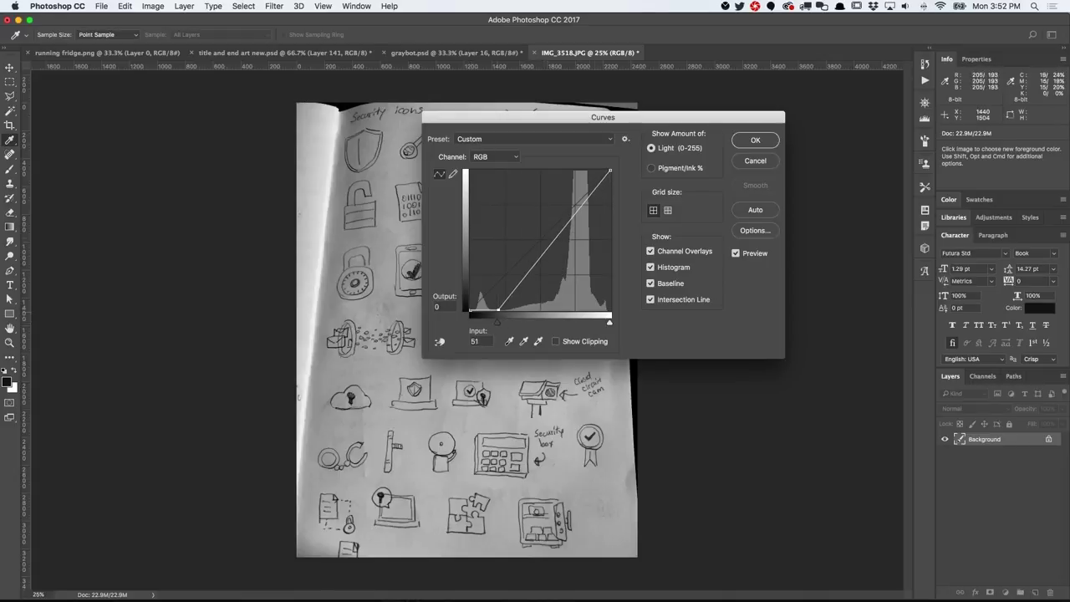
pyautogui.moveTo(609, 321); pyautogui.dragTo(572, 321)
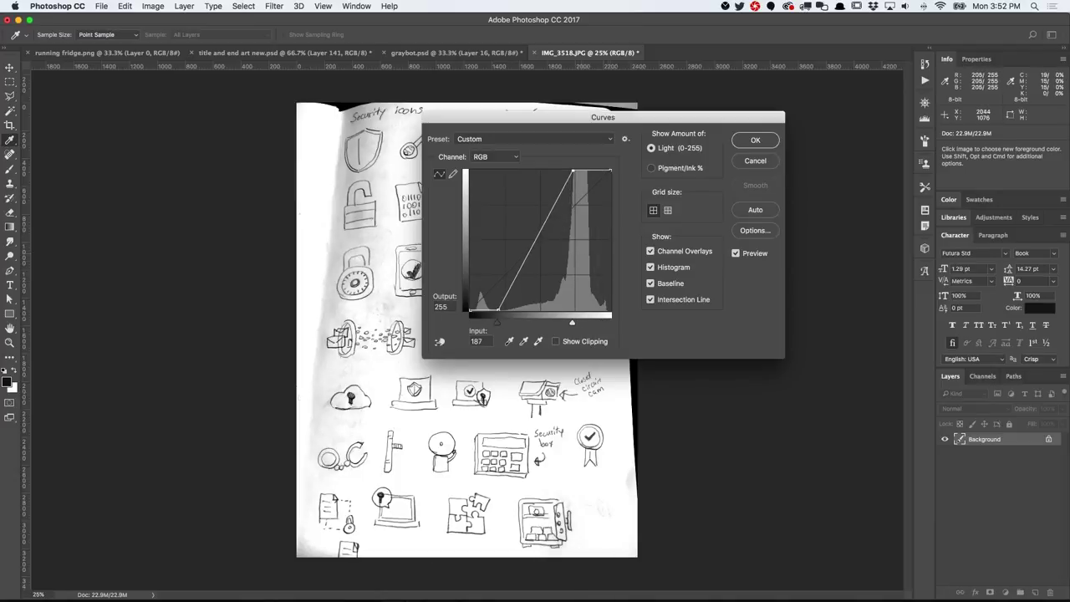
pyautogui.moveTo(603, 117); pyautogui.dragTo(796, 174)
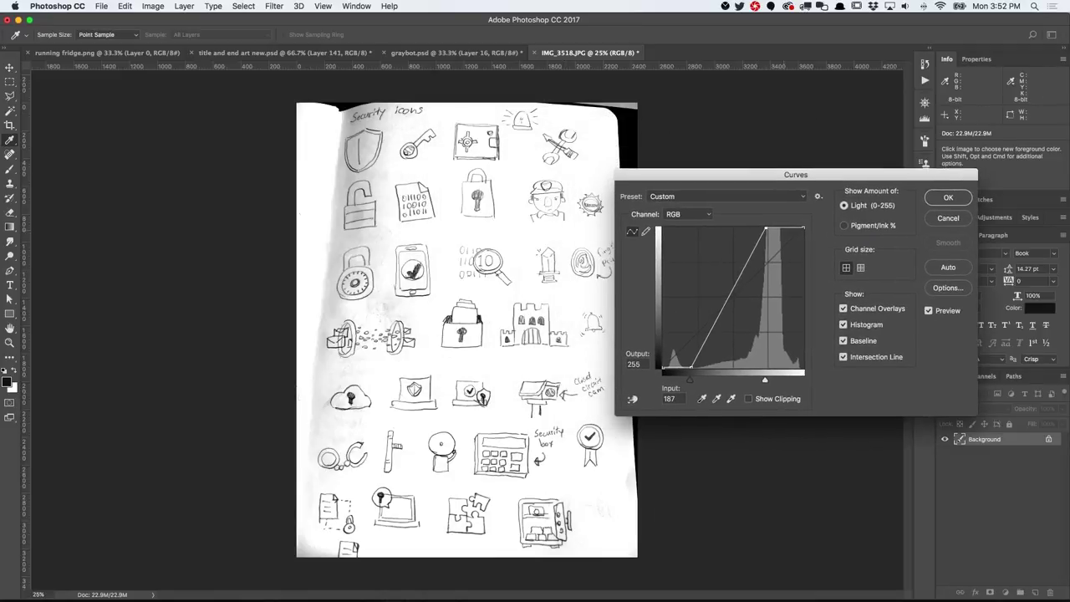
pyautogui.moveTo(764, 380); pyautogui.dragTo(739, 379)
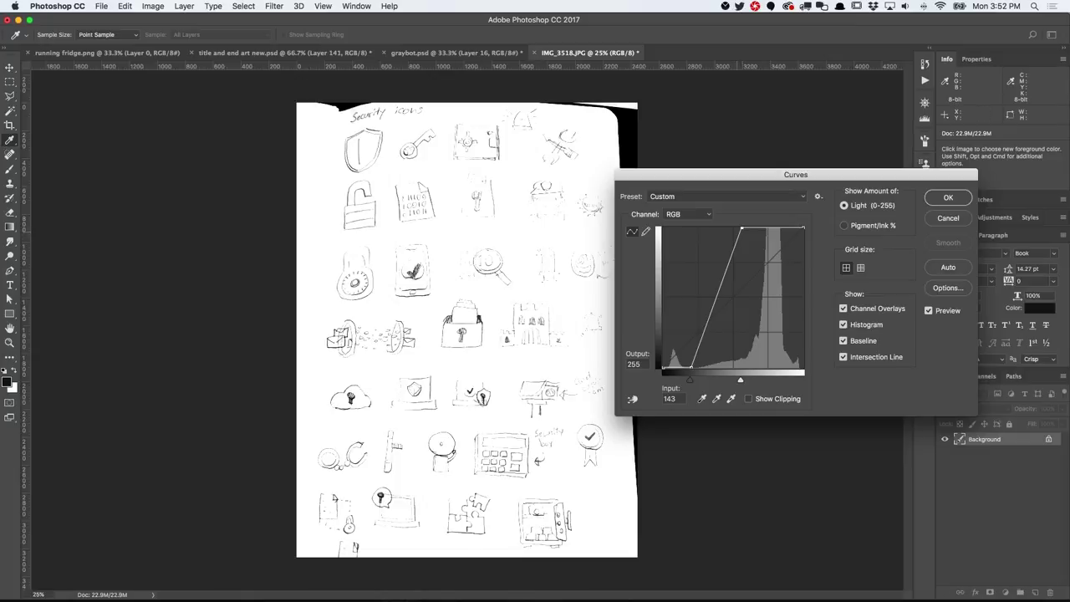
pyautogui.moveTo(740, 379); pyautogui.dragTo(759, 380)
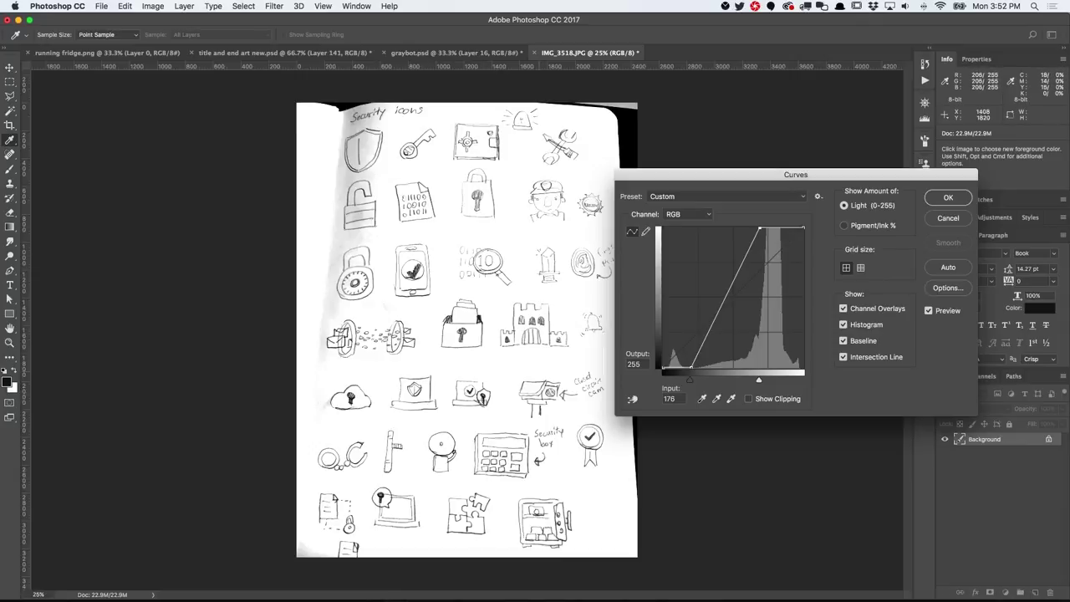
pyautogui.moveTo(690, 368); pyautogui.dragTo(713, 367)
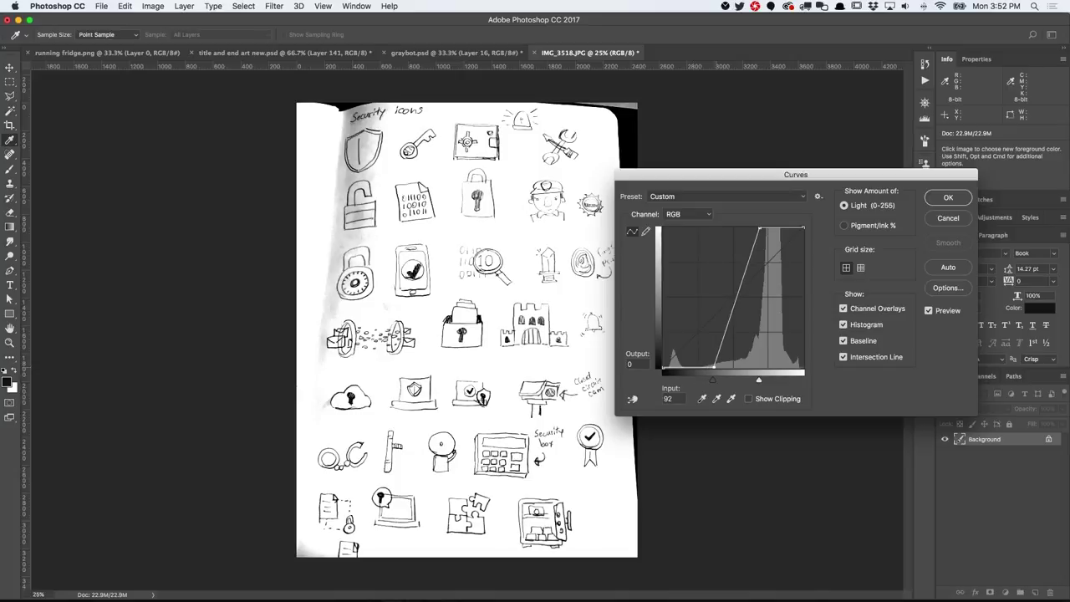
pyautogui.press('Return')
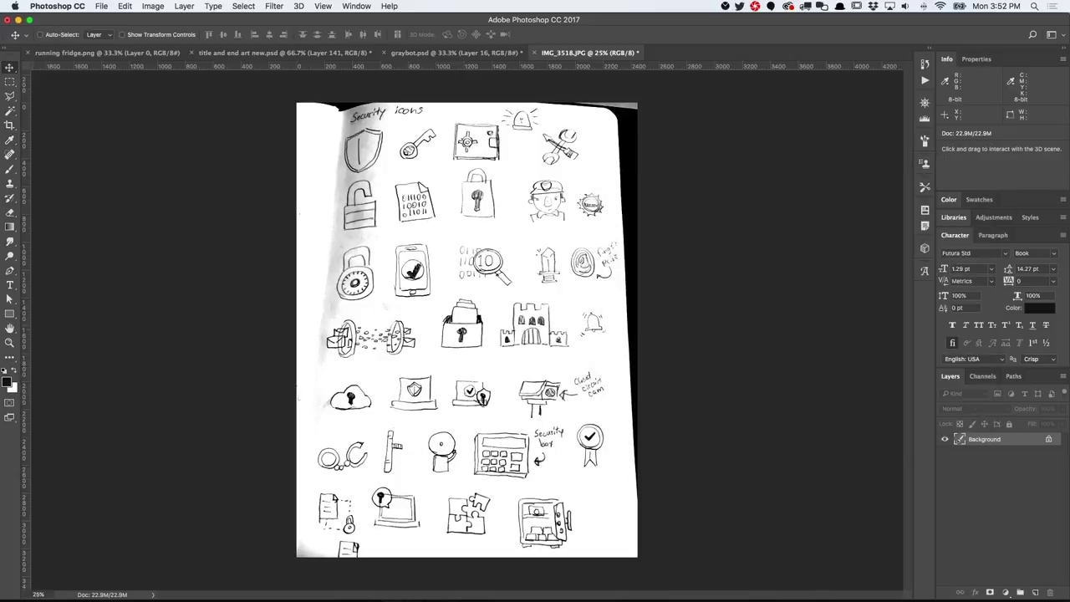
# Step: Zoom in on the cleaned-up sketches to 66.7% and select the castle sketch with a rectangular marquee
pyautogui.click(9, 342)
pyautogui.moveTo(504, 347); pyautogui.dragTo(564, 347)
pyautogui.click(488, 192)
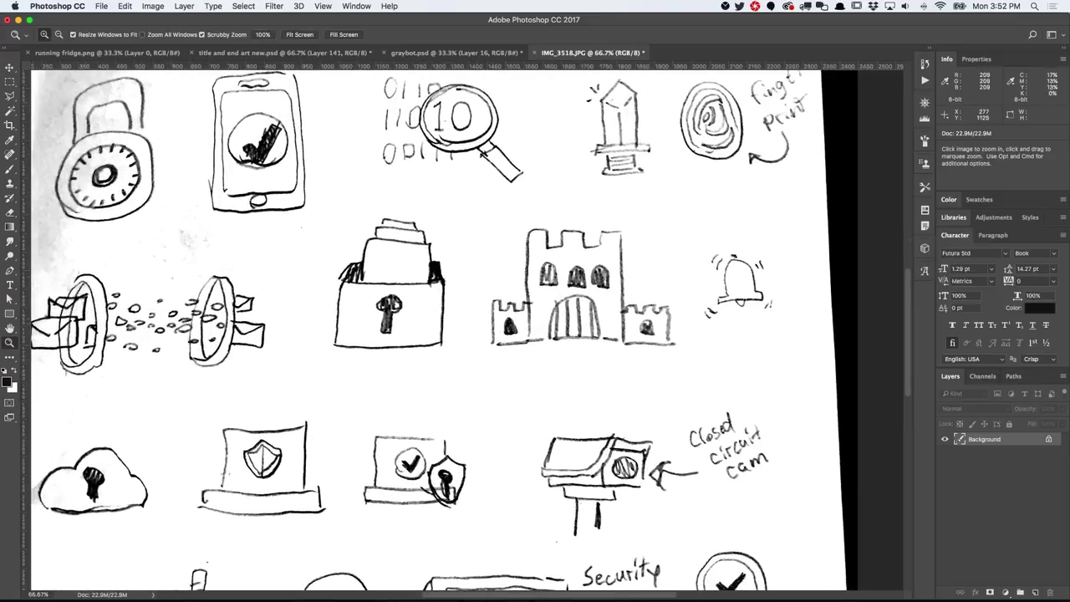
pyautogui.press('m')
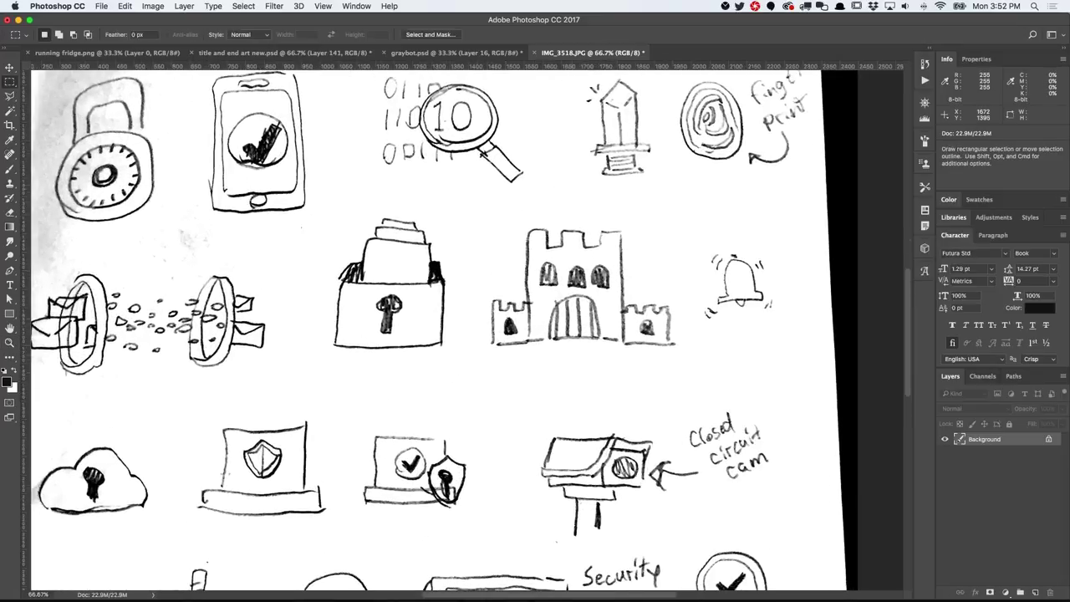
pyautogui.moveTo(477, 363)
pyautogui.mouseDown()
pyautogui.moveTo(618, 246)
pyautogui.moveTo(692, 210)
pyautogui.mouseUp()
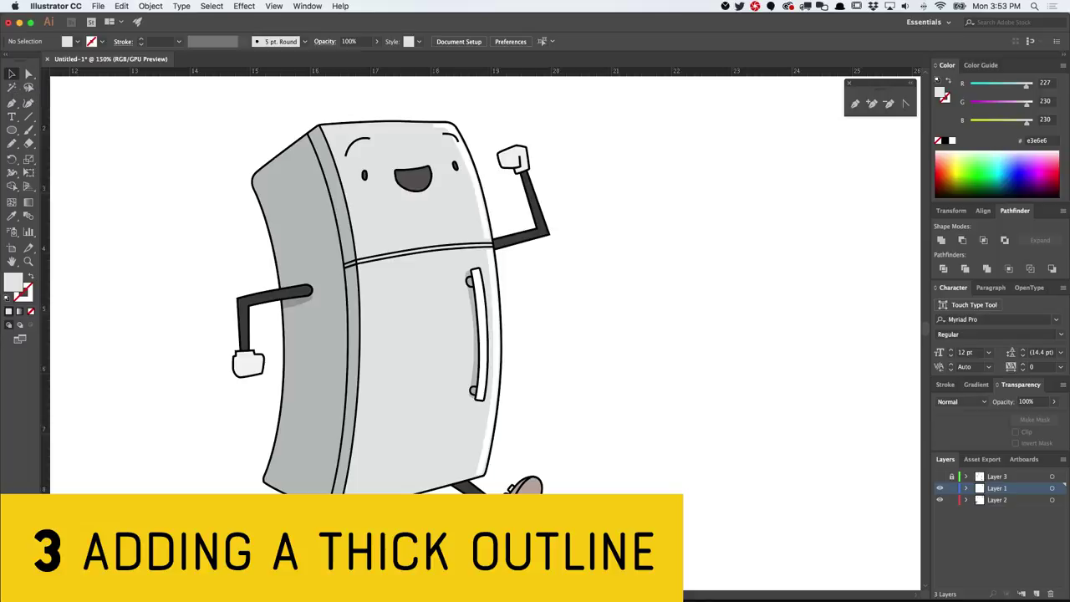
# Step: In Illustrator, move the fridge character's raised arm away from its body, undo the move and deselect the arm
pyautogui.moveTo(535, 206); pyautogui.dragTo(686, 206)
pyautogui.press('super+shift+a')
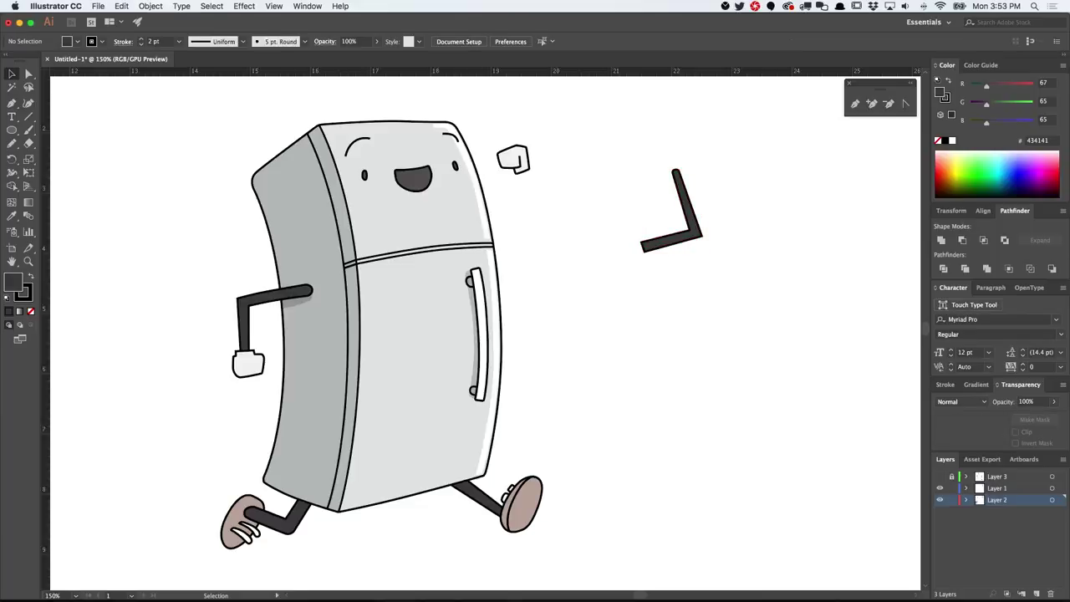
pyautogui.press('super+z')
pyautogui.press('super+z')
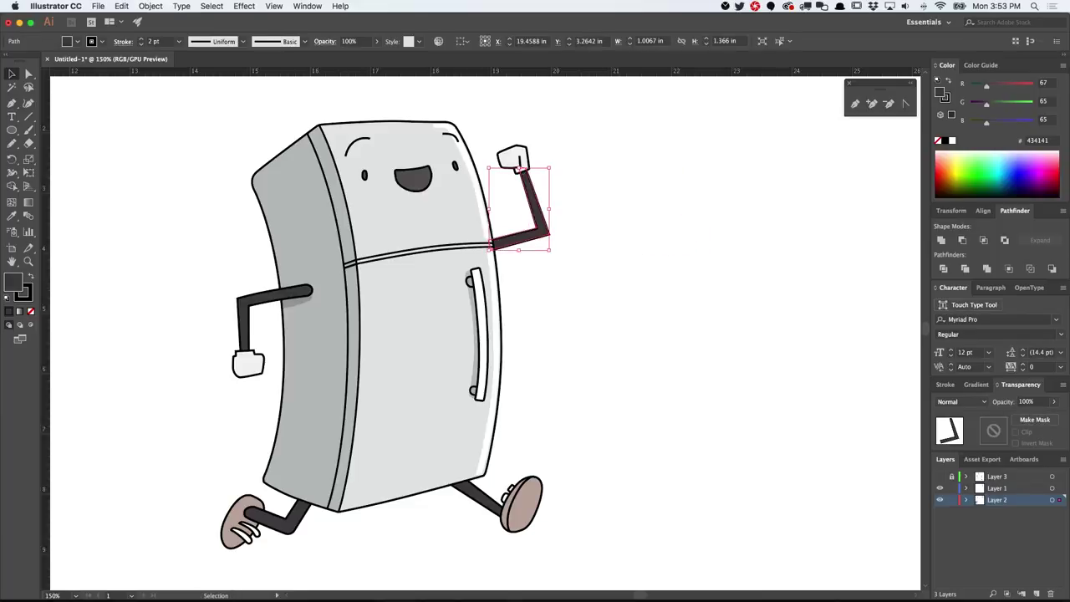
pyautogui.press('shift+super+a')
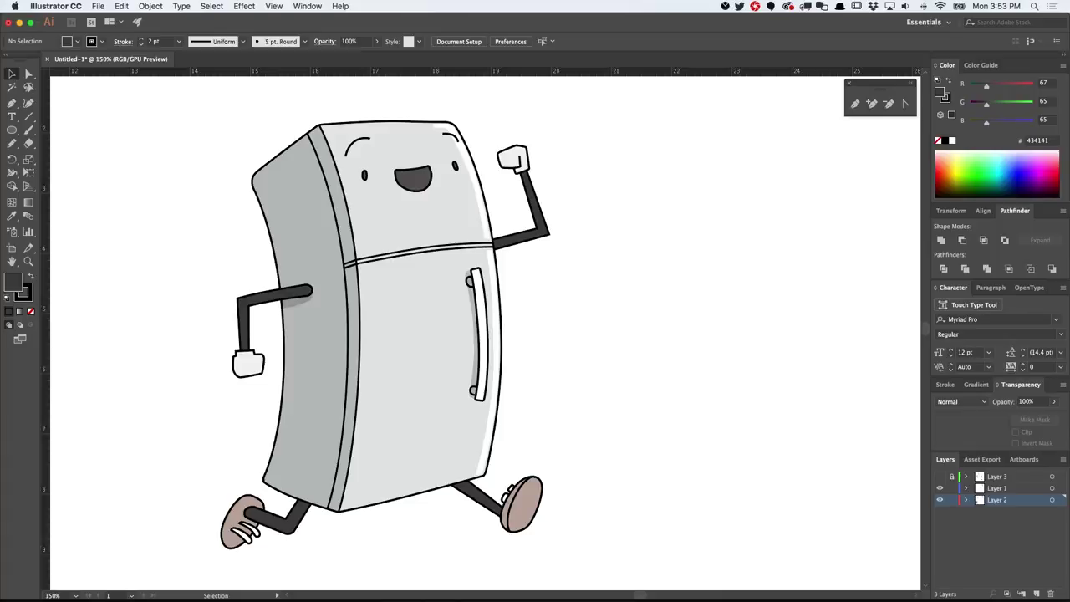
# Step: Duplicate the whole fridge character beside the original and merge the copy into one silhouette with Pathfinder Unite
pyautogui.moveTo(599, 567); pyautogui.dragTo(156, 106)
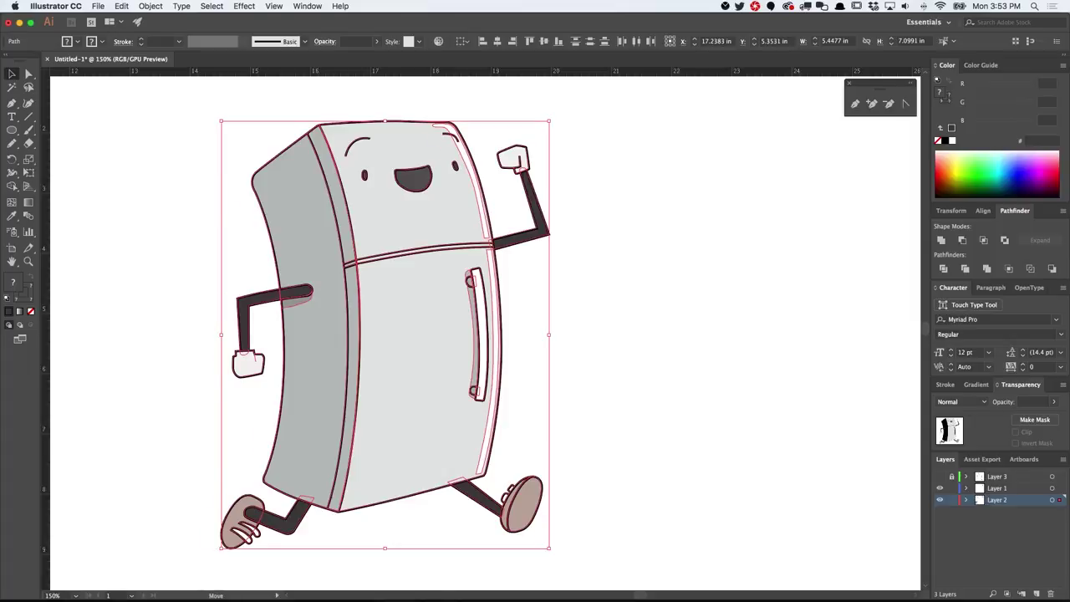
pyautogui.moveTo(384, 334); pyautogui.dragTo(669, 334)
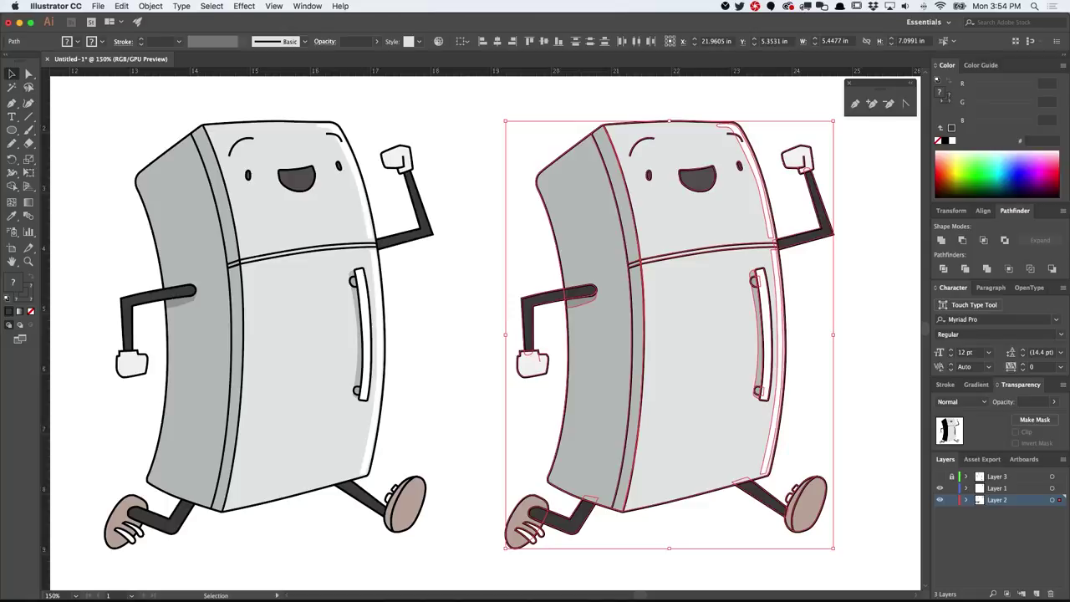
pyautogui.click(306, 6)
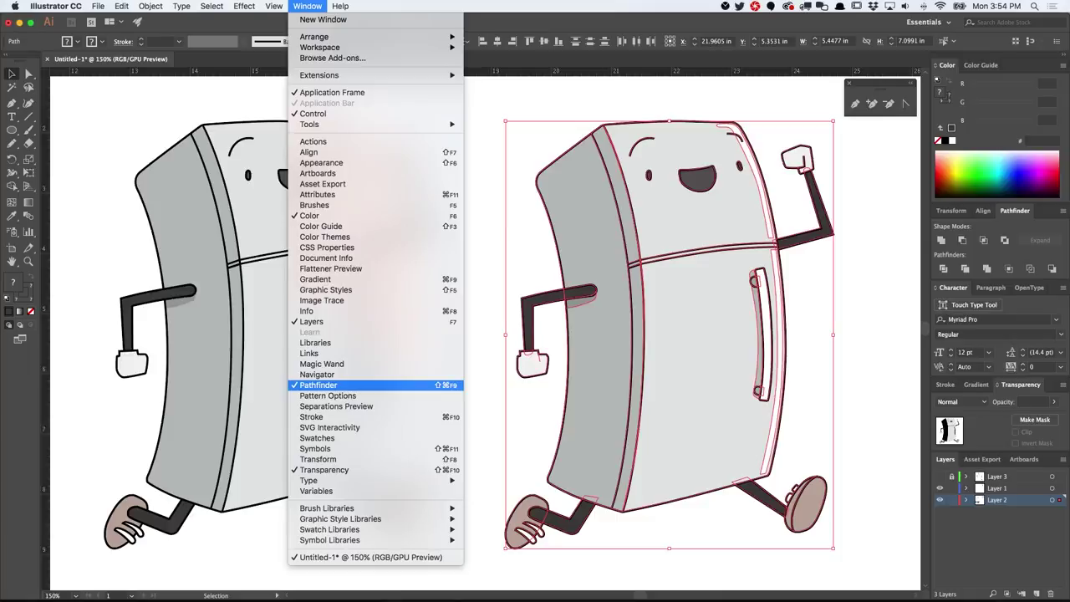
pyautogui.press('Escape')
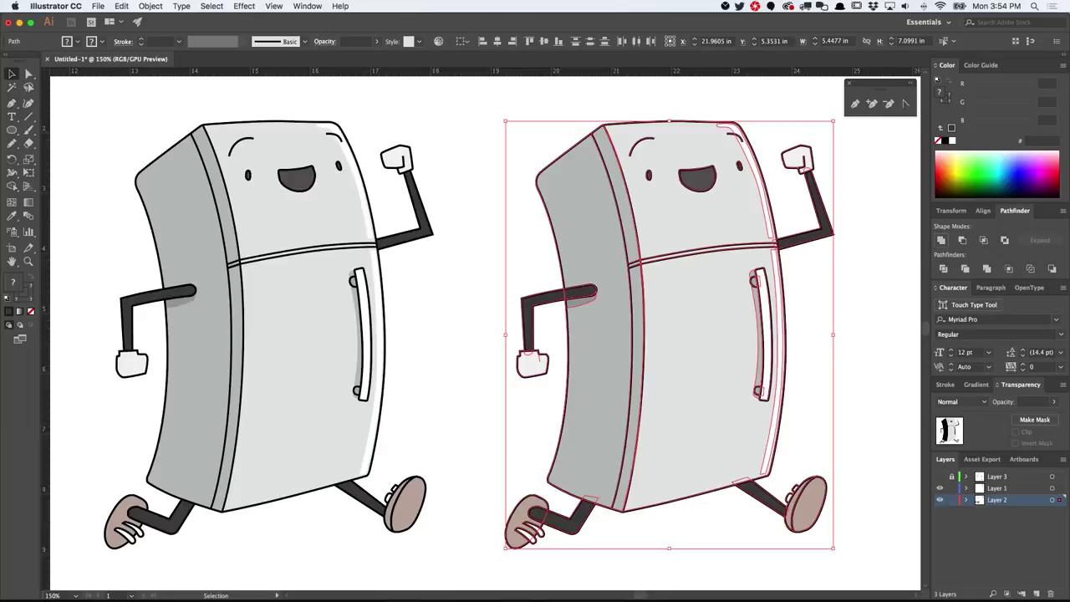
pyautogui.click(941, 240)
pyautogui.press('super+shift+a')
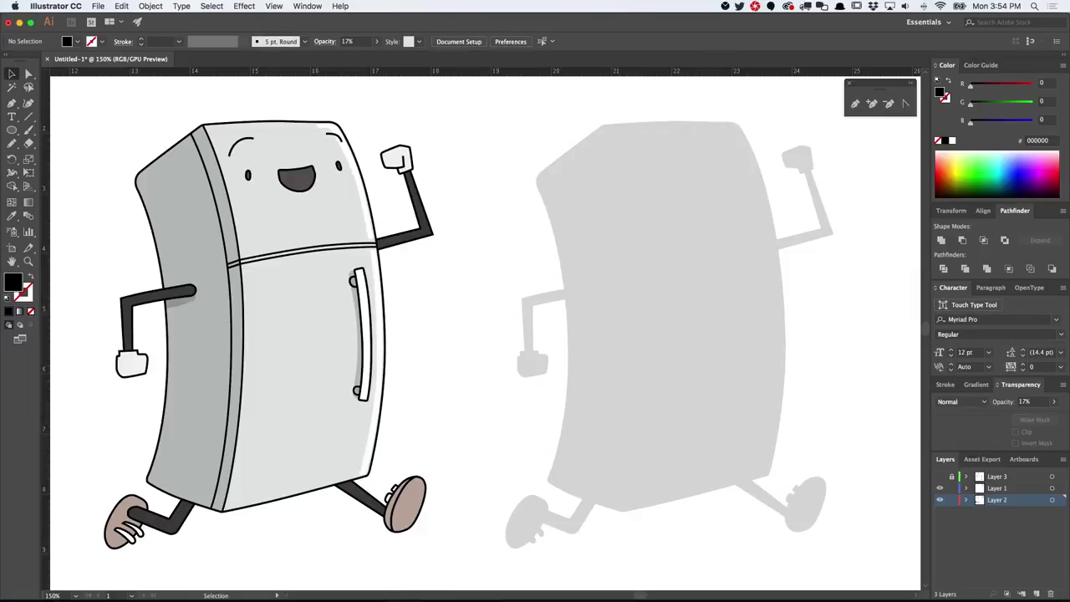
# Step: Raise the silhouette's opacity to 100% and swap its black fill to the stroke, leaving only an outline
pyautogui.click(668, 334)
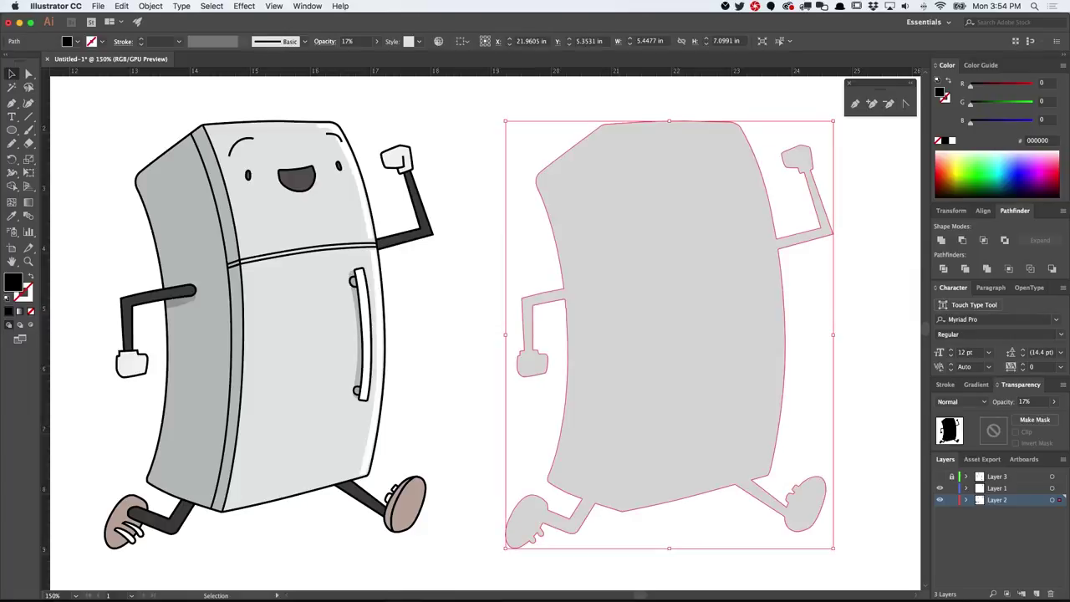
pyautogui.click(1054, 401)
pyautogui.moveTo(1017, 416); pyautogui.dragTo(1052, 416)
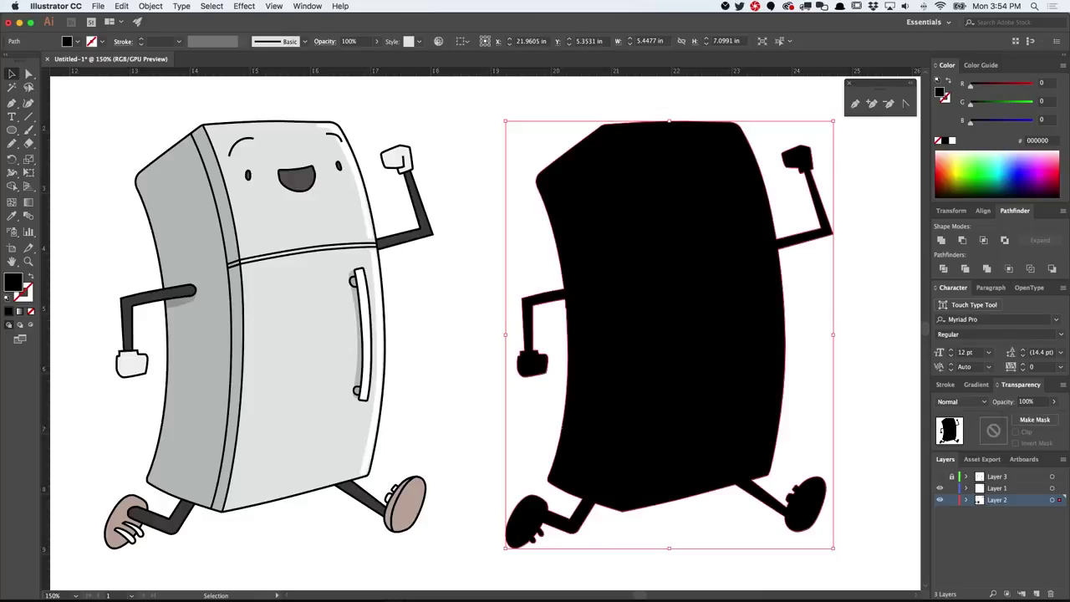
pyautogui.hotkey('shift', 'x')
pyautogui.press('super+shift+a')
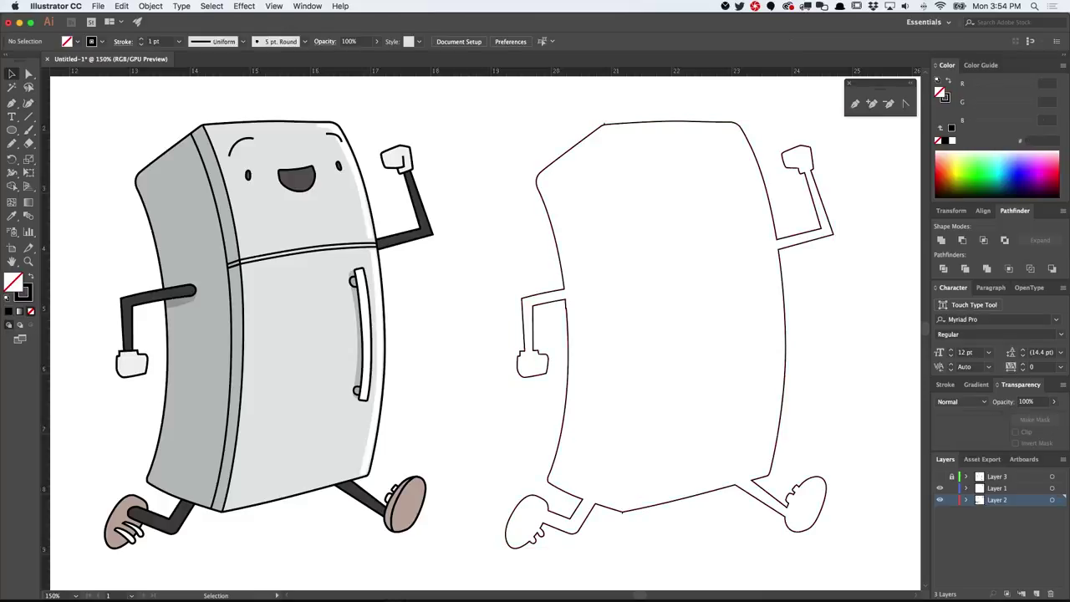
# Step: Select the fridge outline and set its stroke weight to 10 pt
pyautogui.moveTo(851, 318); pyautogui.dragTo(773, 364)
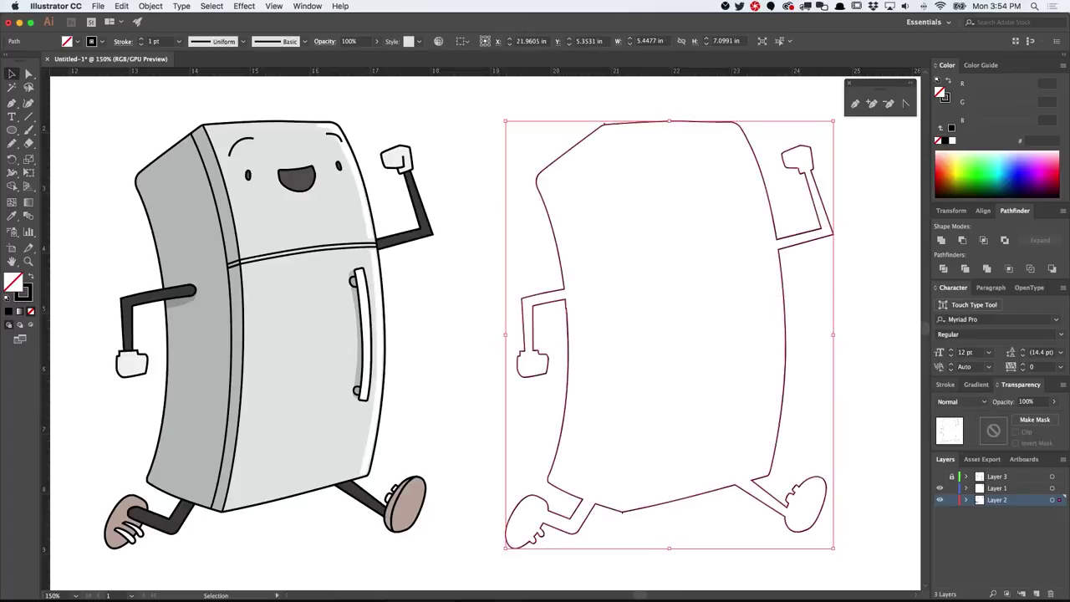
pyautogui.click(945, 385)
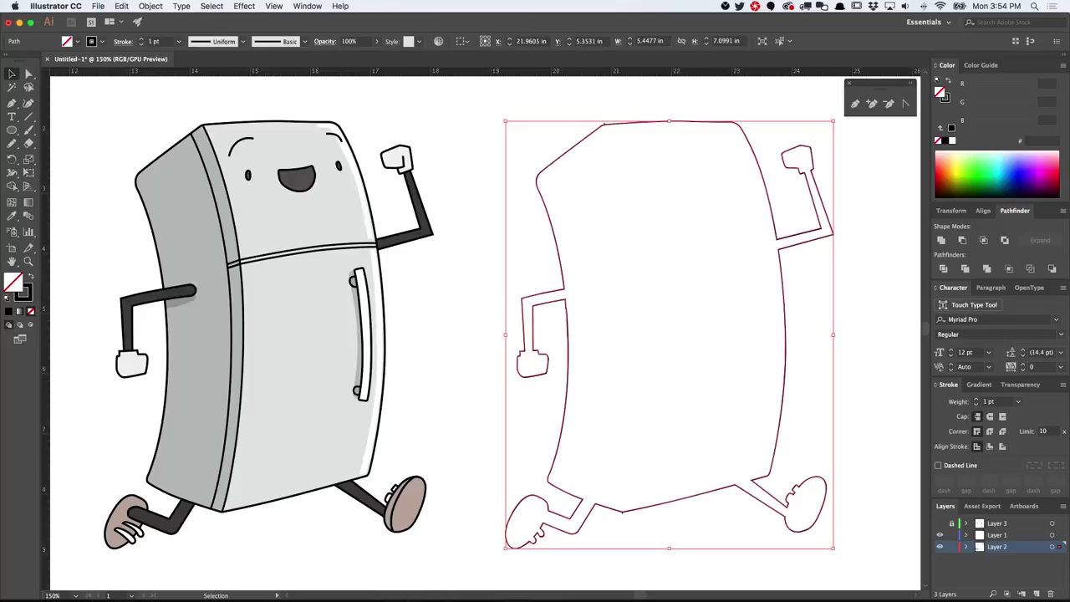
pyautogui.click(307, 6)
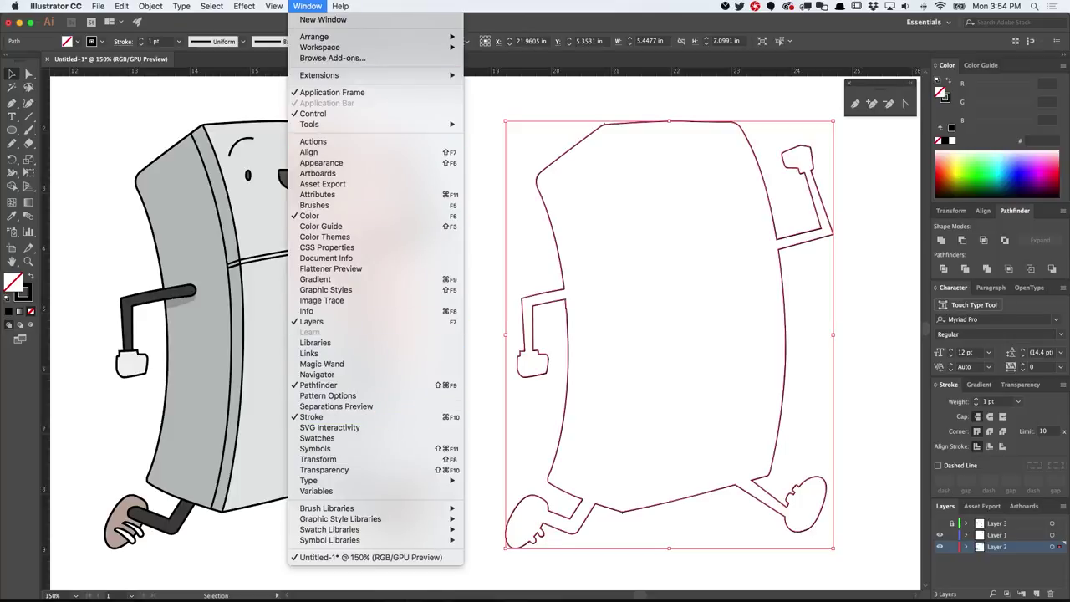
pyautogui.press('Escape')
pyautogui.click(1018, 401)
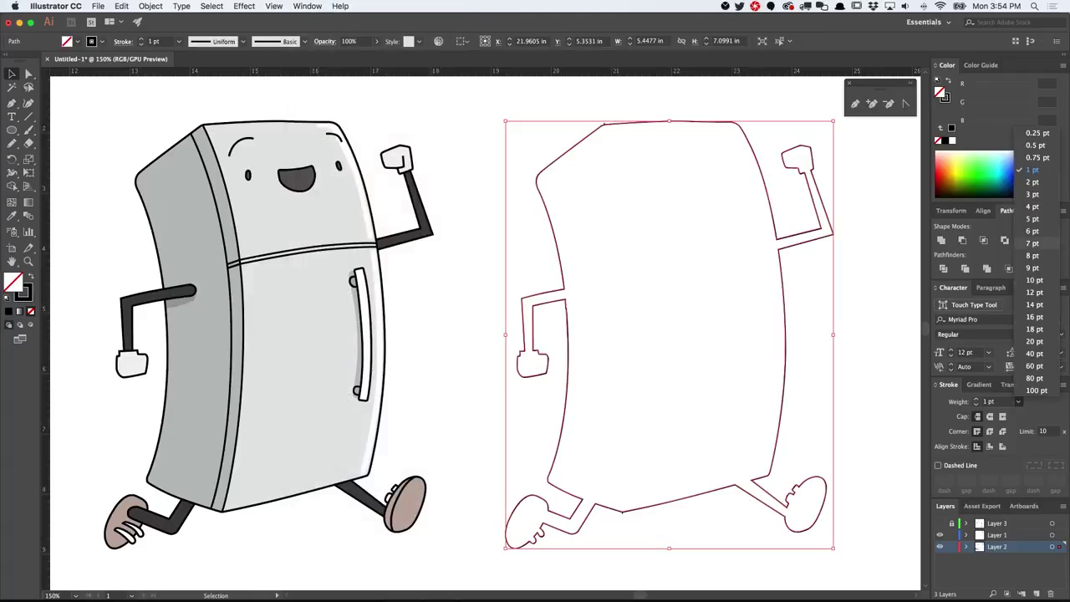
pyautogui.click(1034, 280)
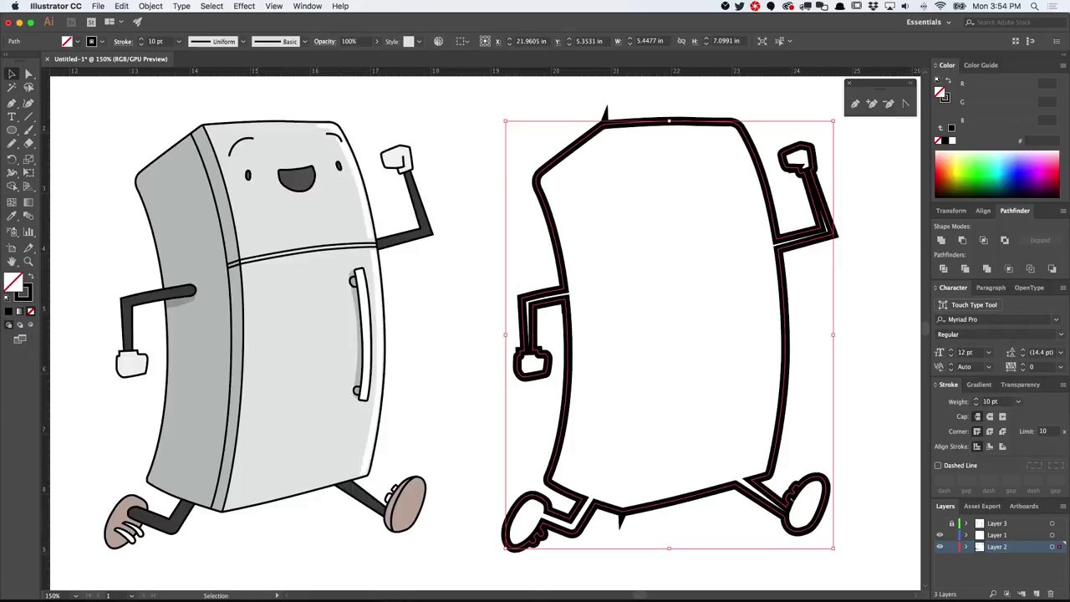
# Step: Fill the outlined silhouette with light pink (#ffa2ff) and deselect it
pyautogui.click(952, 141)
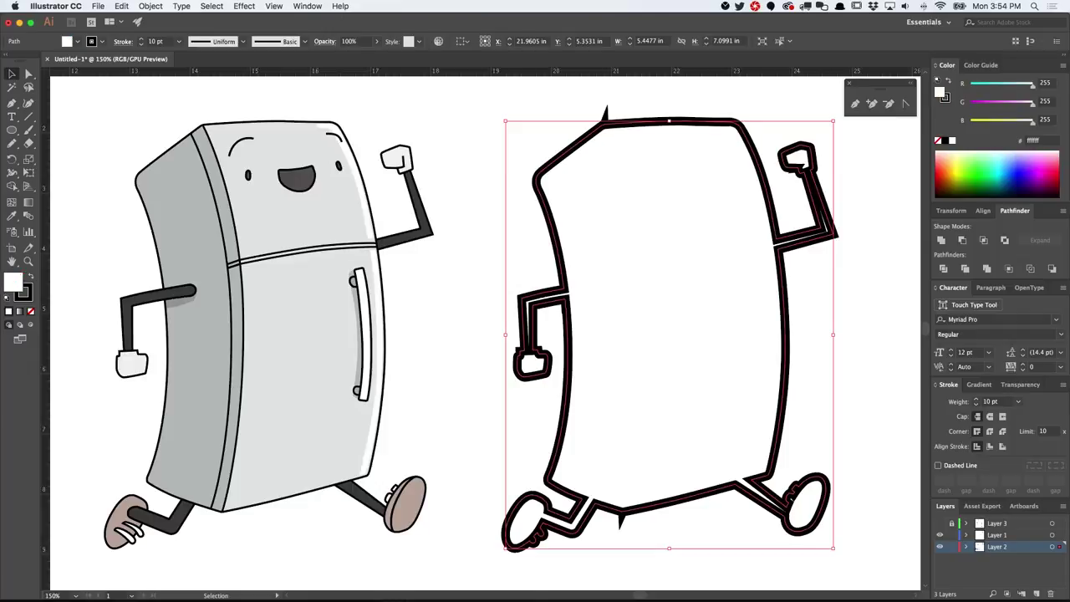
pyautogui.moveTo(1033, 104); pyautogui.dragTo(1009, 103)
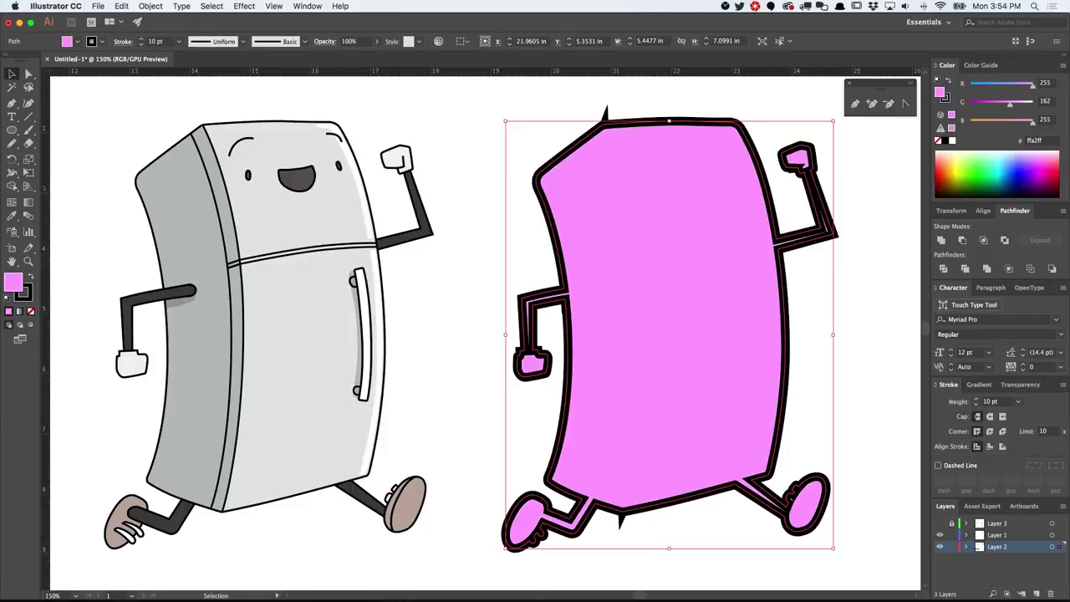
pyautogui.press('super+shift+a')
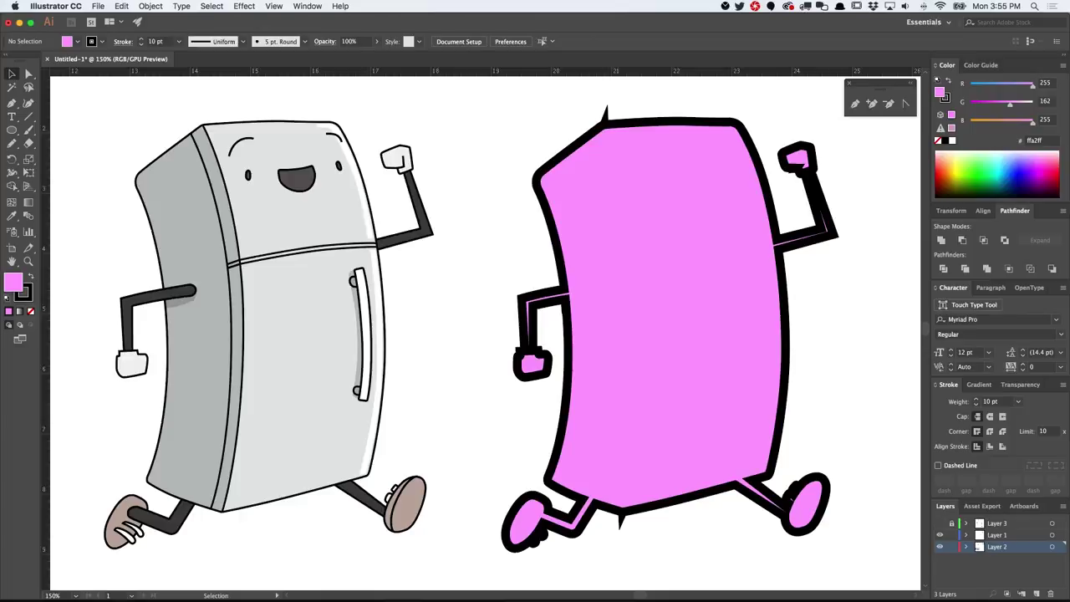
# Step: Remove the stray anchor point causing the spike at the pink silhouette's upper corner with the Delete Anchor Point tool
pyautogui.moveTo(598, 123); pyautogui.dragTo(720, 123)
pyautogui.moveTo(515, 163); pyautogui.dragTo(409, 266)
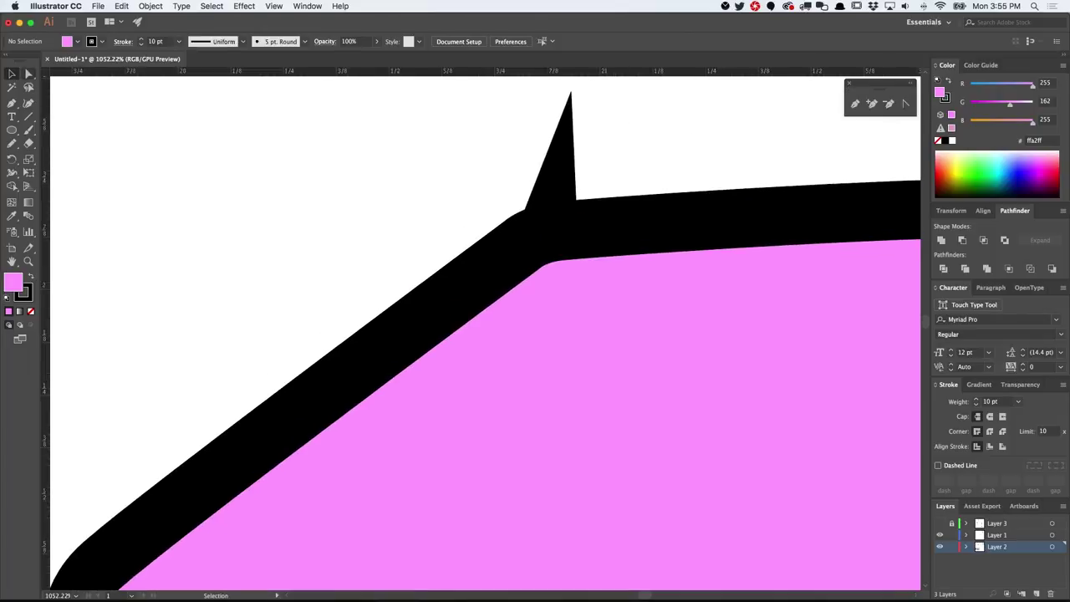
pyautogui.press('a')
pyautogui.moveTo(479, 192); pyautogui.dragTo(699, 273)
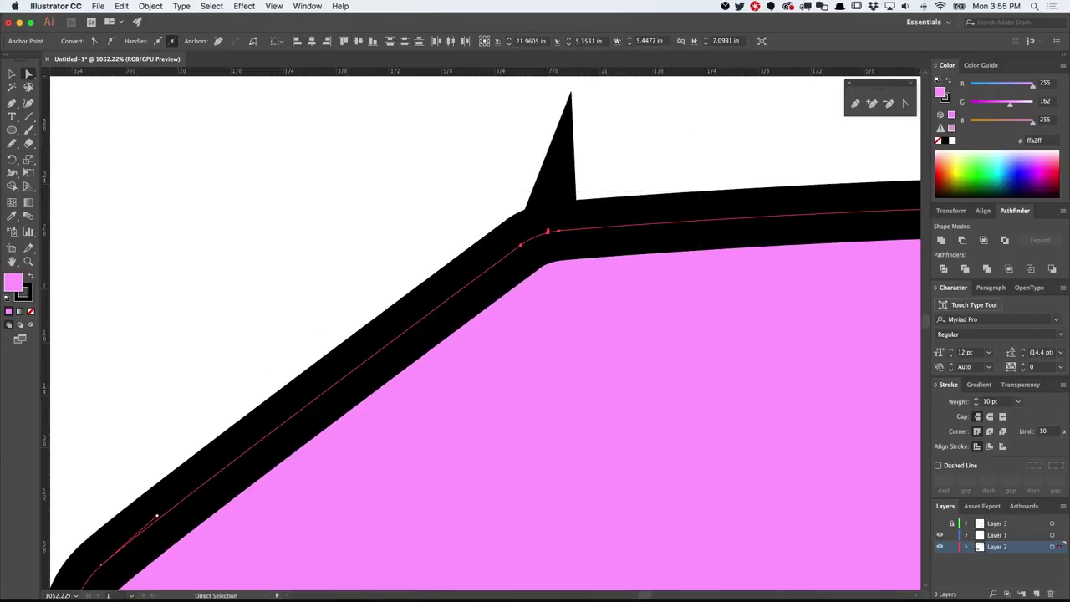
pyautogui.click(889, 103)
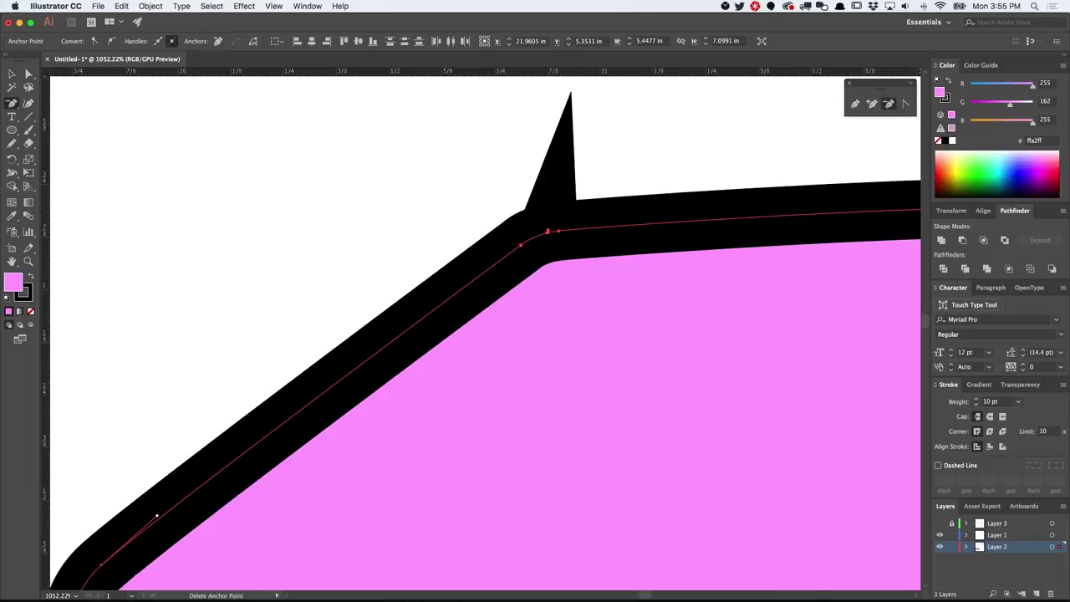
pyautogui.click(548, 230)
pyautogui.scroll(-6, 621, 328)
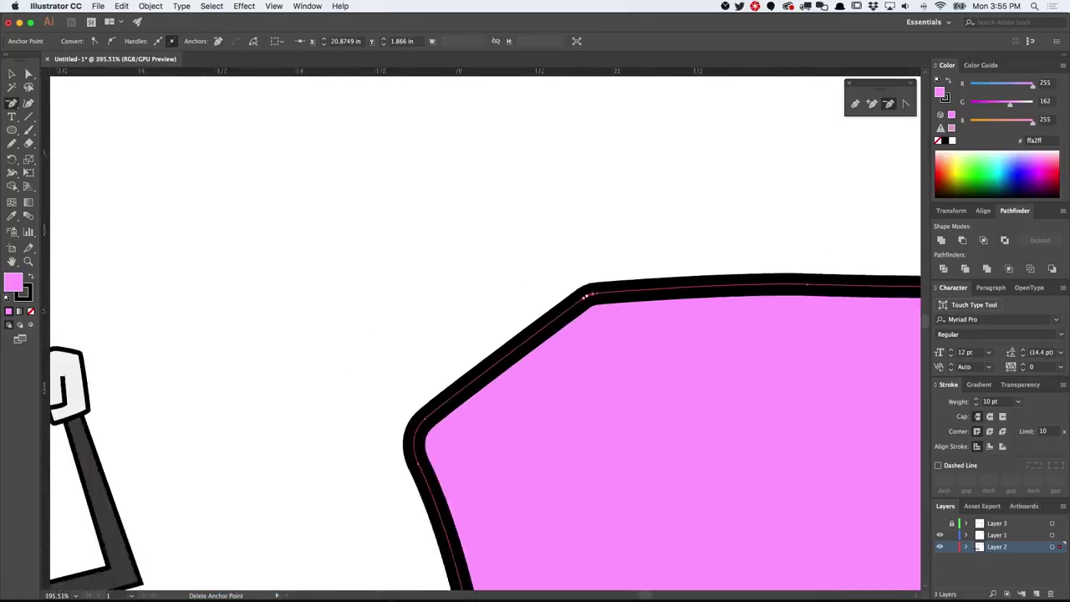
# Step: Delete the stray anchor point behind the spike at the silhouette's bottom corner, and deselect the shape
pyautogui.moveTo(621, 401); pyautogui.dragTo(593, 132)
pyautogui.scroll(-4, 481, 334)
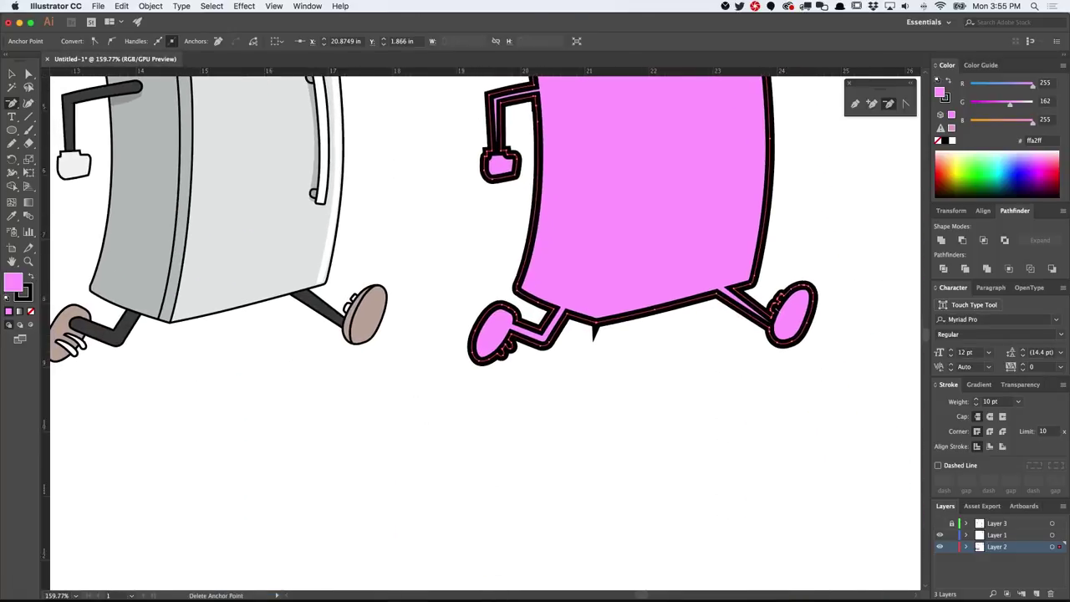
pyautogui.scroll(10, 595, 330)
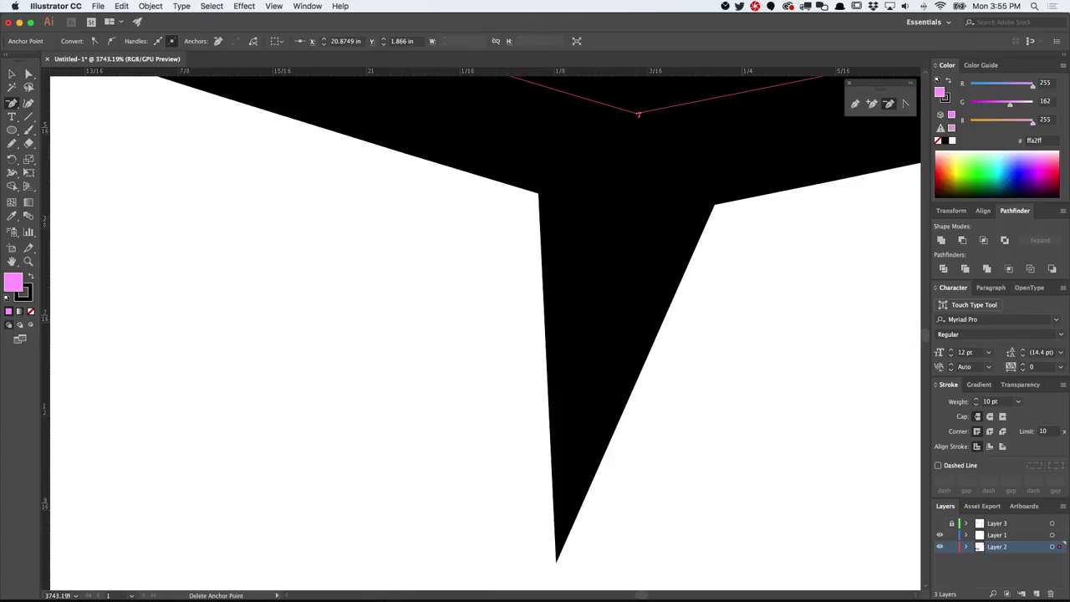
pyautogui.click(638, 113)
pyautogui.press('super+shift+a')
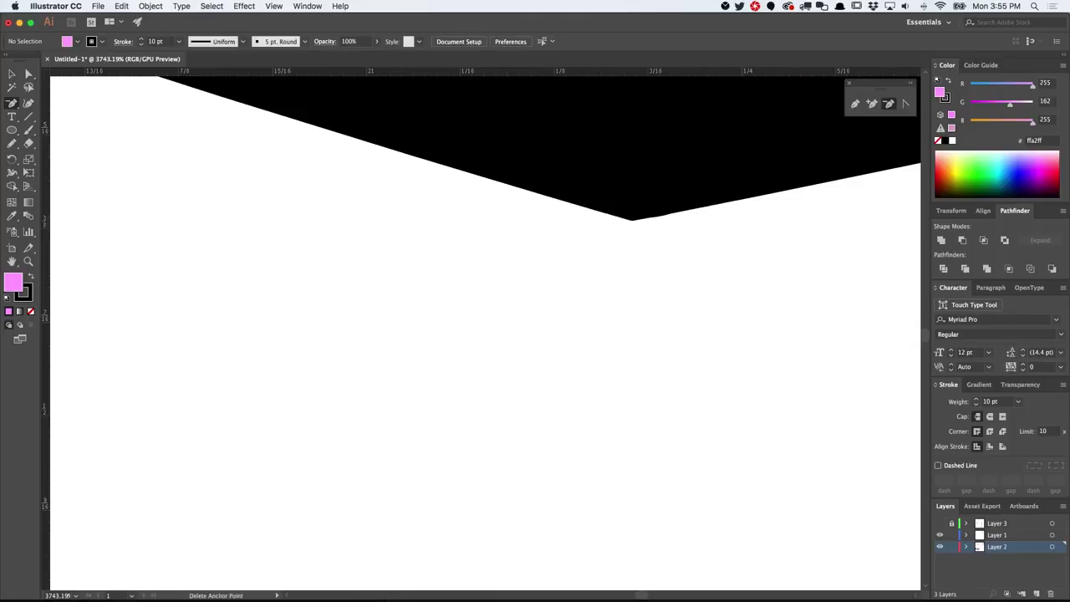
pyautogui.scroll(-10, 485, 335)
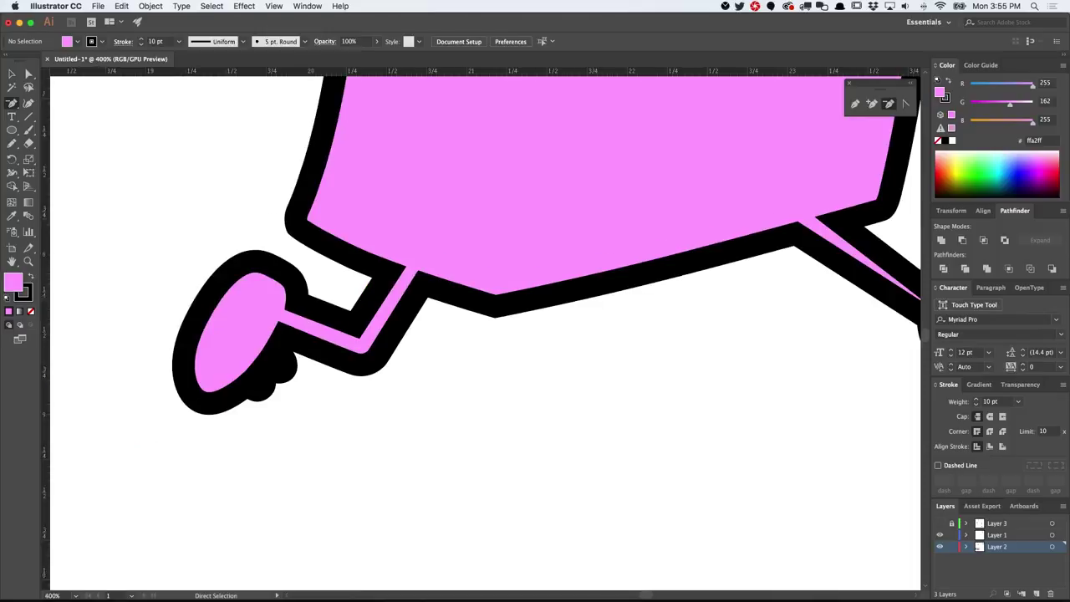
pyautogui.press('super+minus')
pyautogui.press('super+minus')
pyautogui.press('super+minus')
pyautogui.press('super+minus')
pyautogui.moveTo(367, 244); pyautogui.dragTo(574, 344)
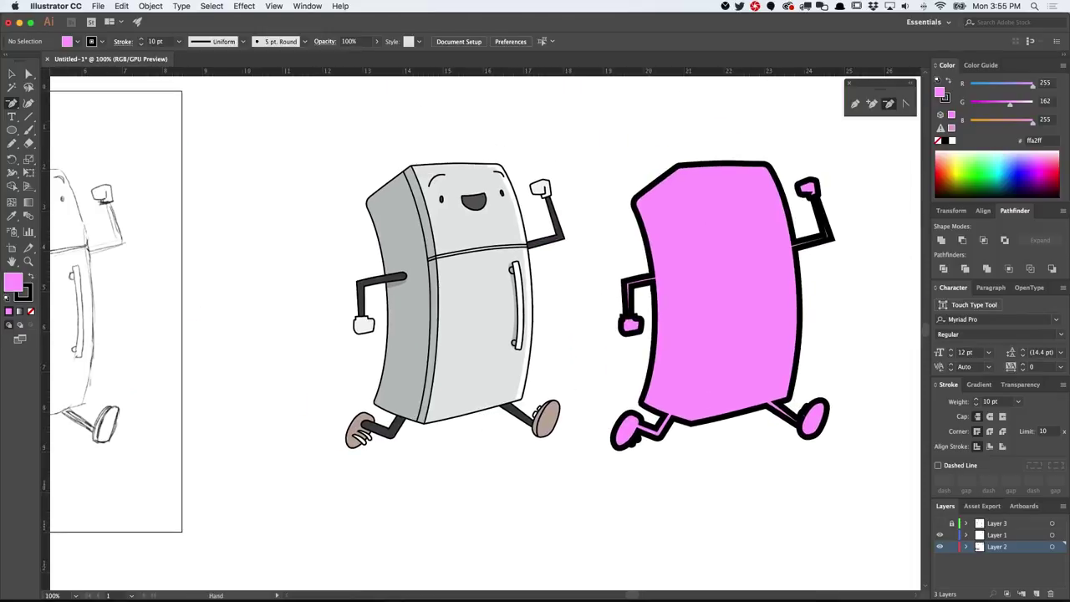
# Step: Move the outlined silhouette exactly over the original fridge character, send it to the back, and deselect it
pyautogui.press('v')
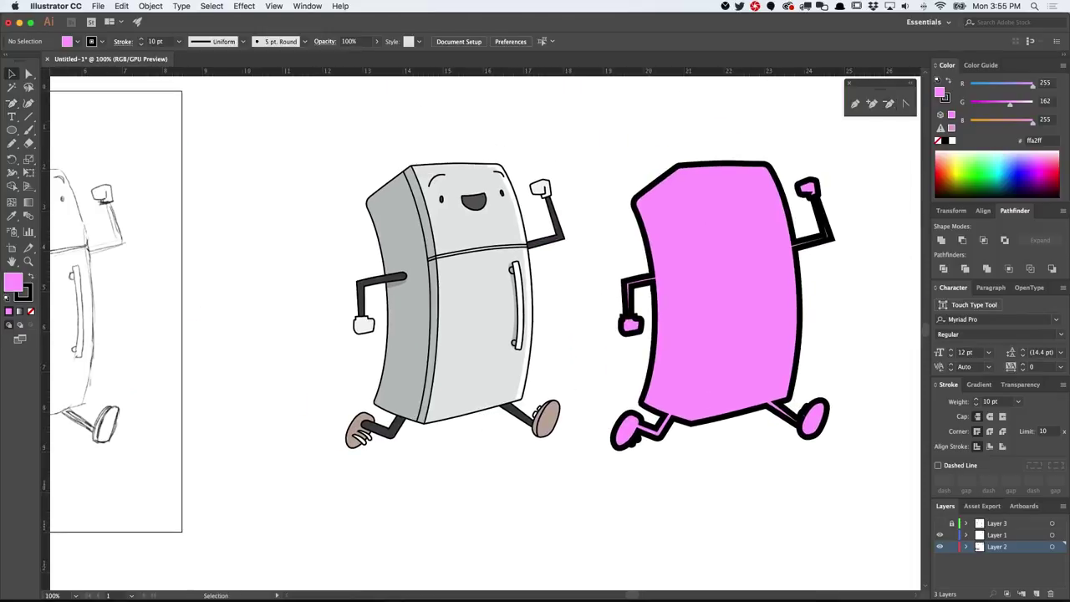
pyautogui.moveTo(447, 305); pyautogui.dragTo(454, 305)
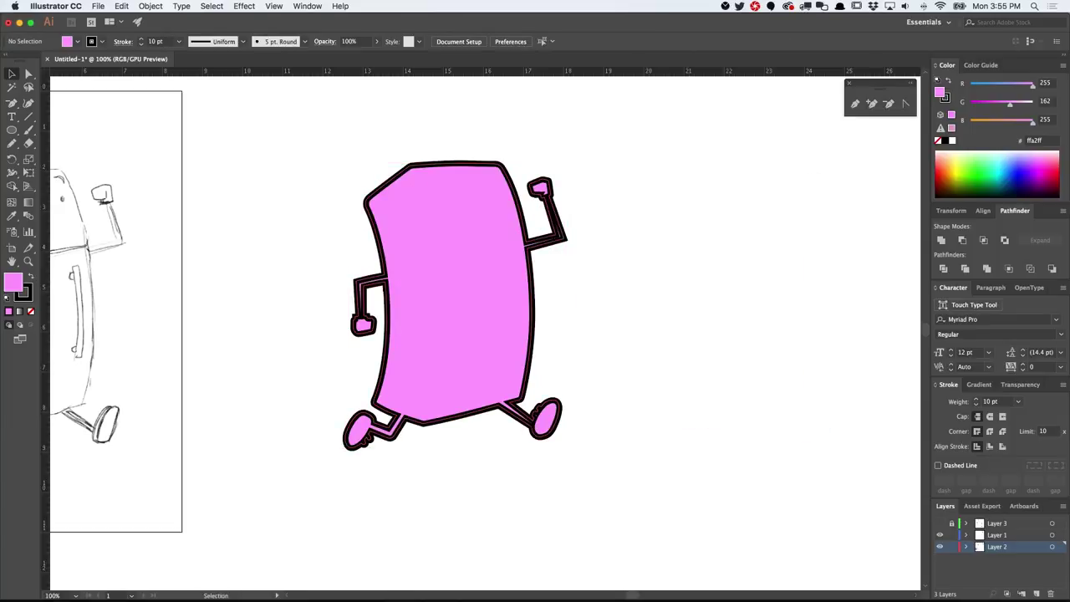
pyautogui.rightClick(457, 265)
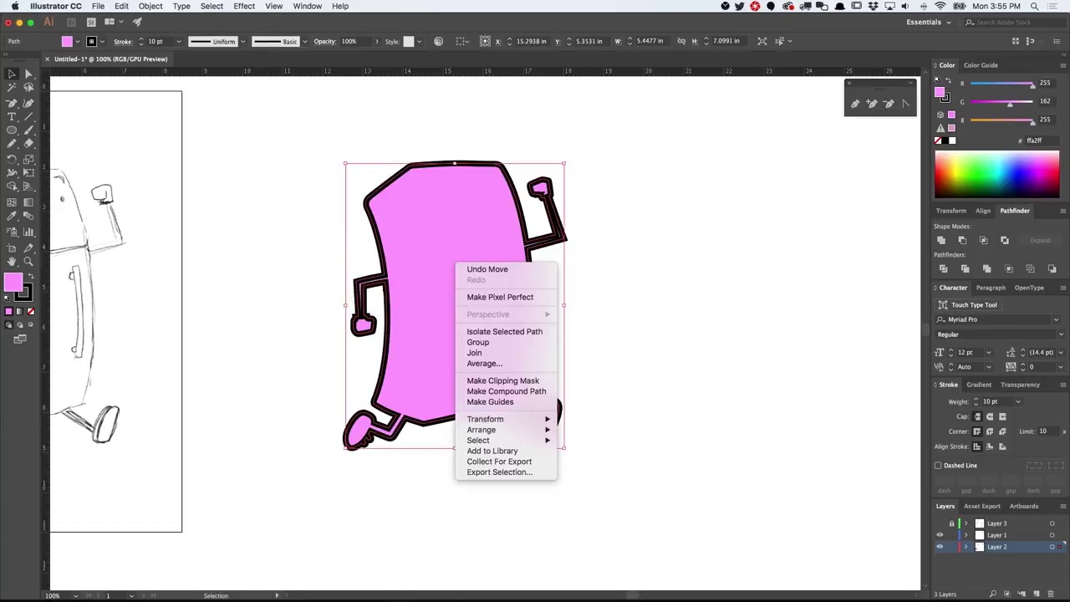
pyautogui.moveTo(482, 430)
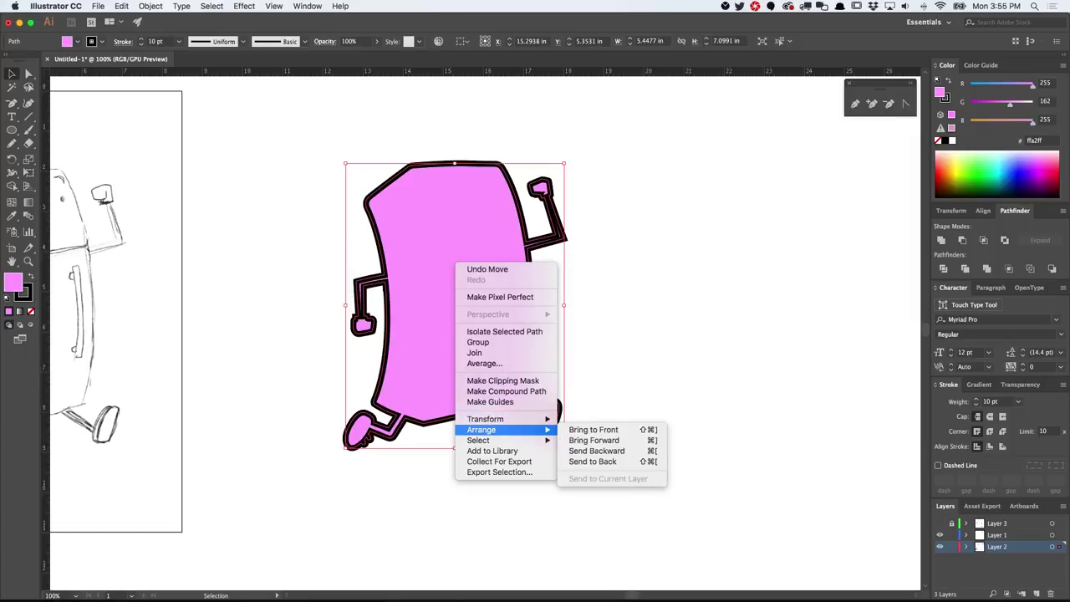
pyautogui.click(602, 461)
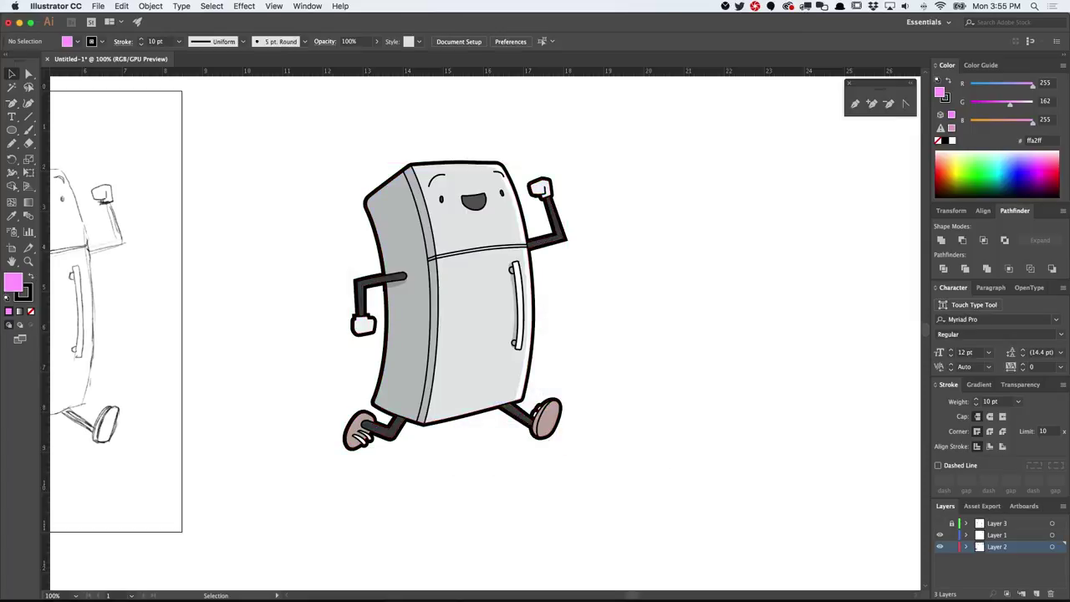
# Step: Examine the anchor points where the strokes meet at the spiked left corner of the cube's top face
pyautogui.hscroll(-2, 484, 301)
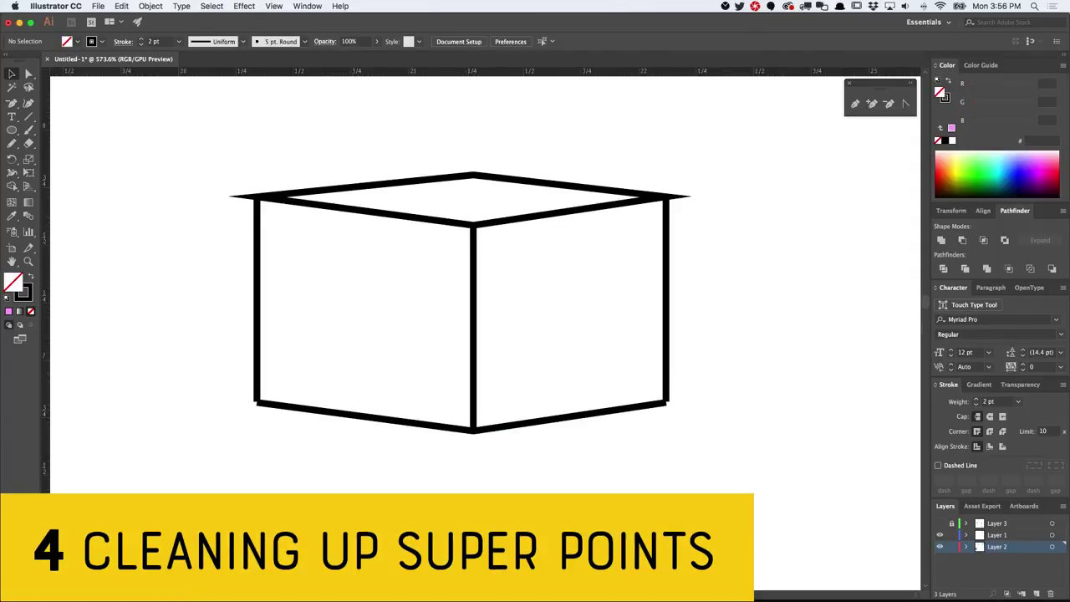
pyautogui.scroll(5, 221, 189)
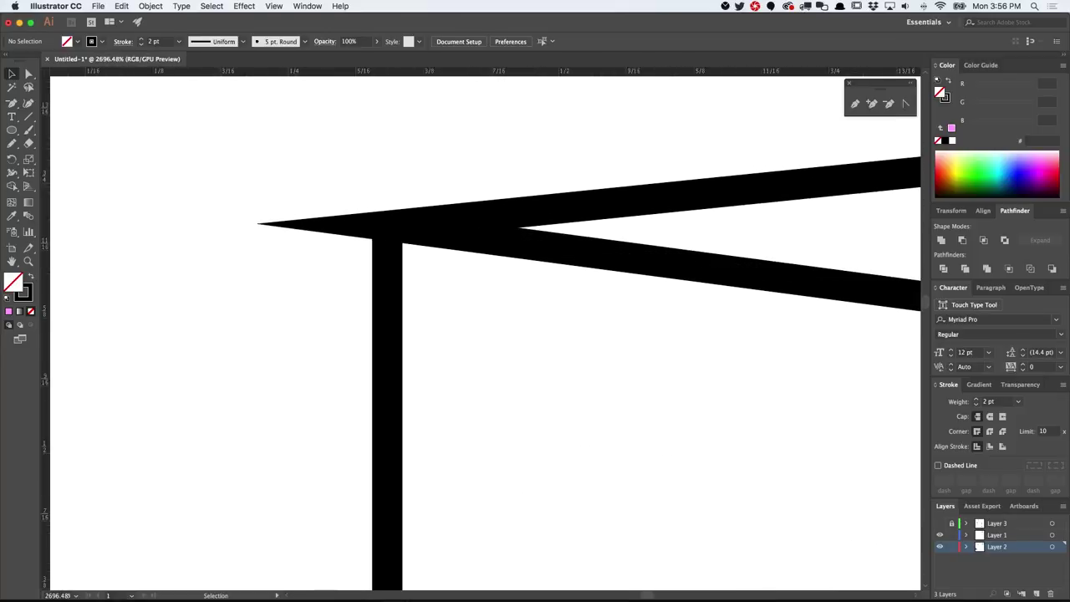
pyautogui.click(29, 73)
pyautogui.moveTo(324, 348); pyautogui.dragTo(519, 219)
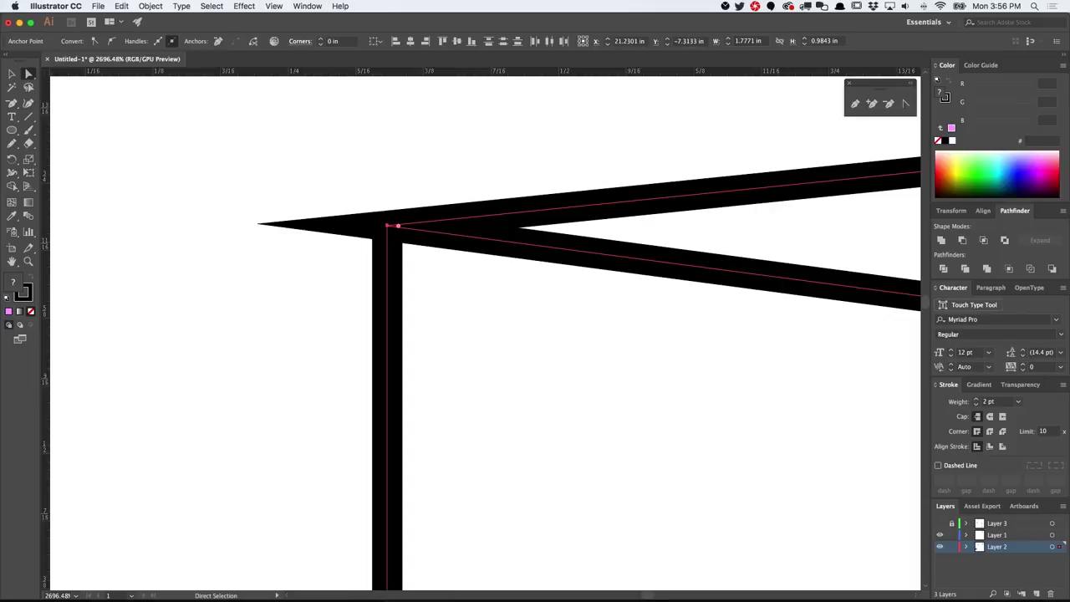
pyautogui.moveTo(387, 225); pyautogui.dragTo(273, 261)
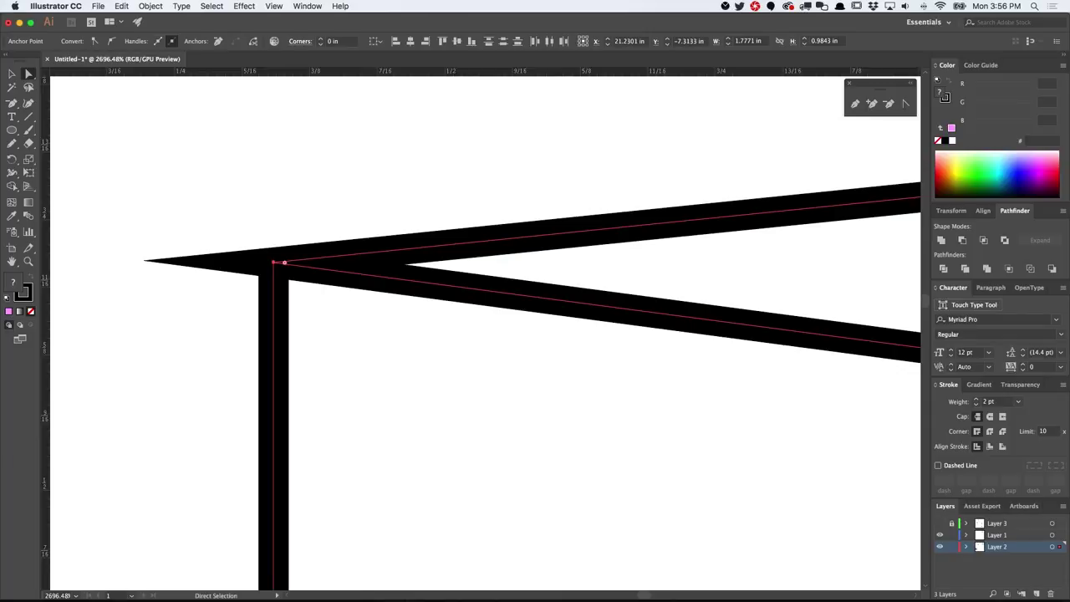
pyautogui.scroll(-8, 315, 275)
pyautogui.press('super+shift+a')
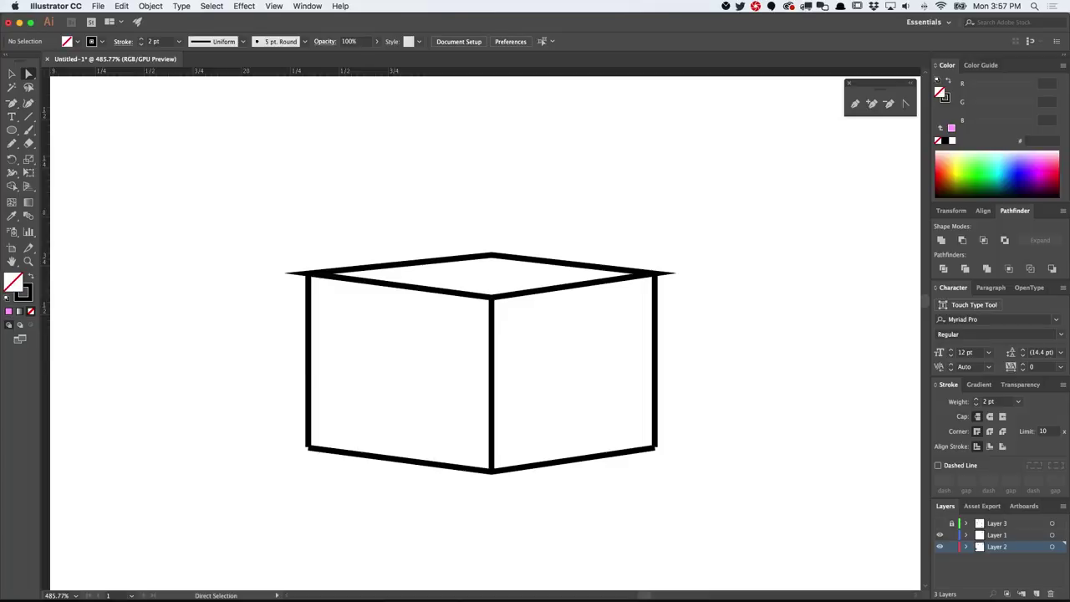
# Step: Round the left corner of the cube's top face with its live corner widget just enough to remove the spike, and deselect
pyautogui.scroll(10, 316, 276)
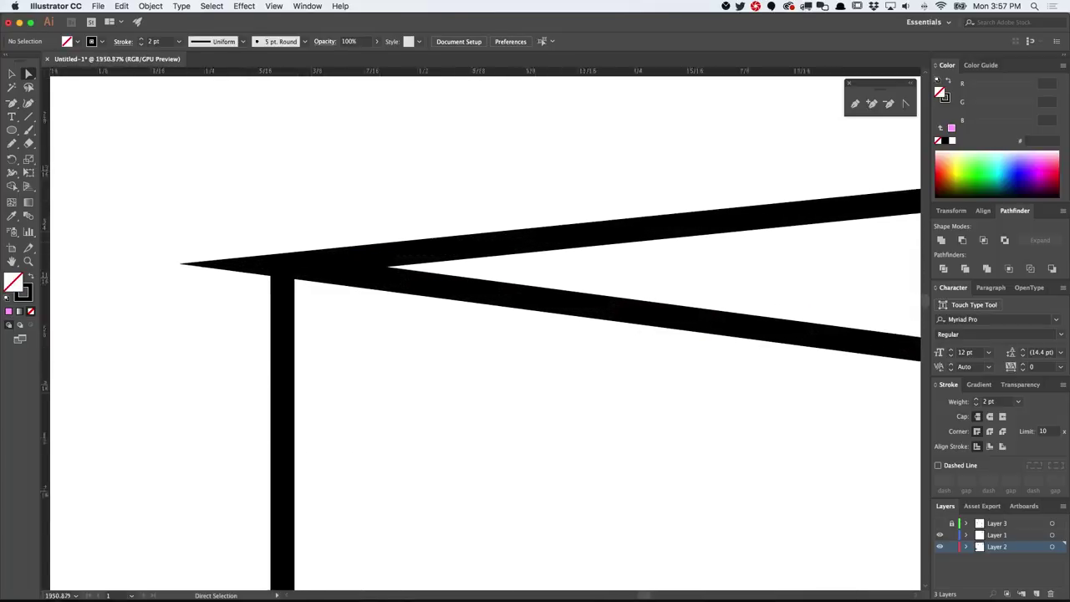
pyautogui.scroll(1, 310, 259)
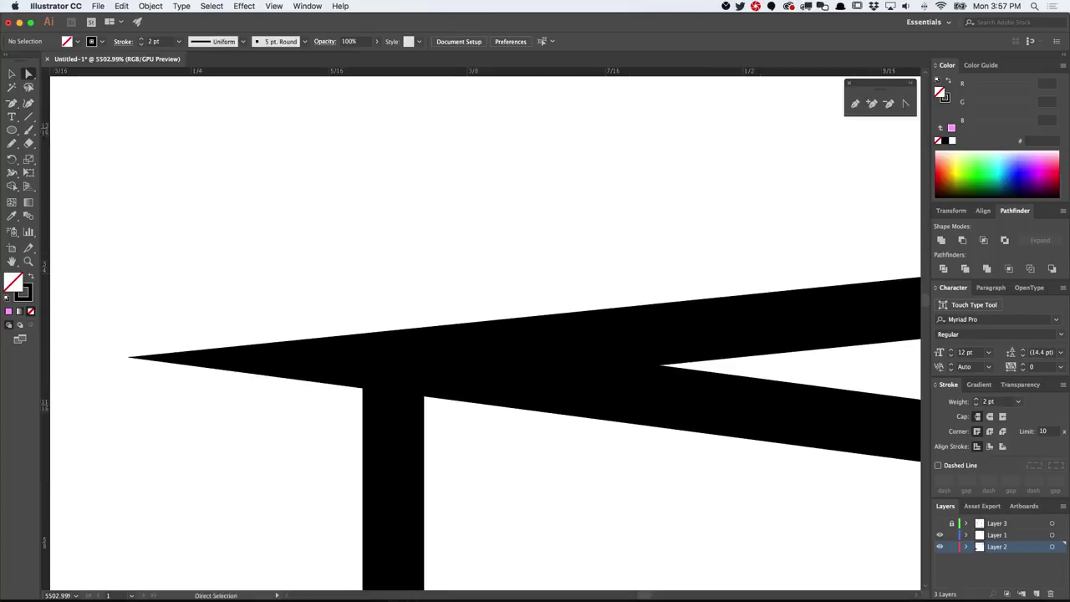
pyautogui.moveTo(305, 258); pyautogui.dragTo(501, 432)
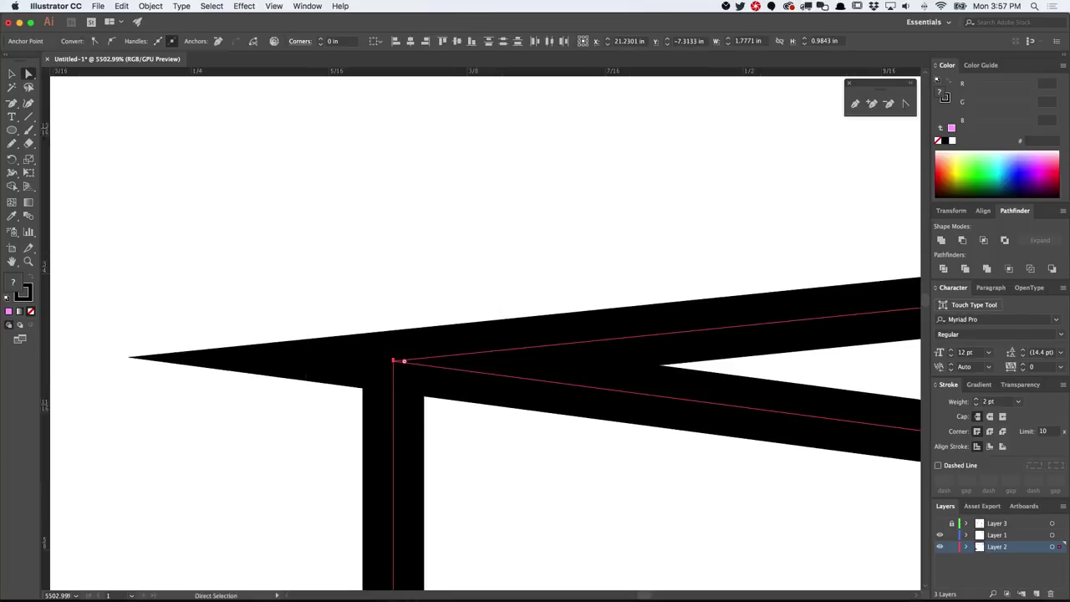
pyautogui.click(392, 361)
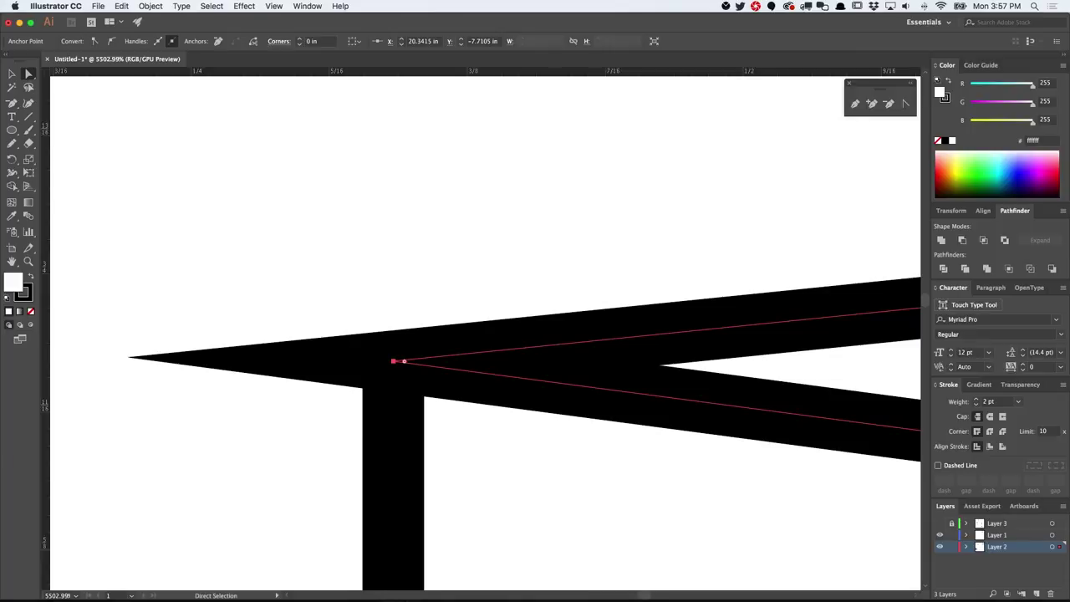
pyautogui.moveTo(404, 361); pyautogui.dragTo(412, 361)
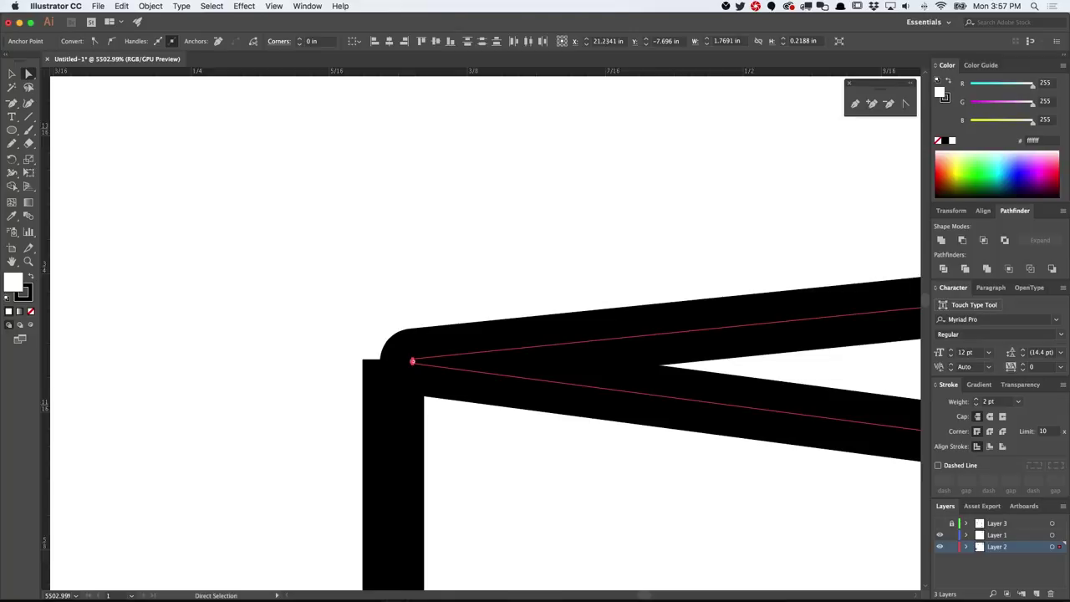
pyautogui.moveTo(412, 361); pyautogui.dragTo(393, 361)
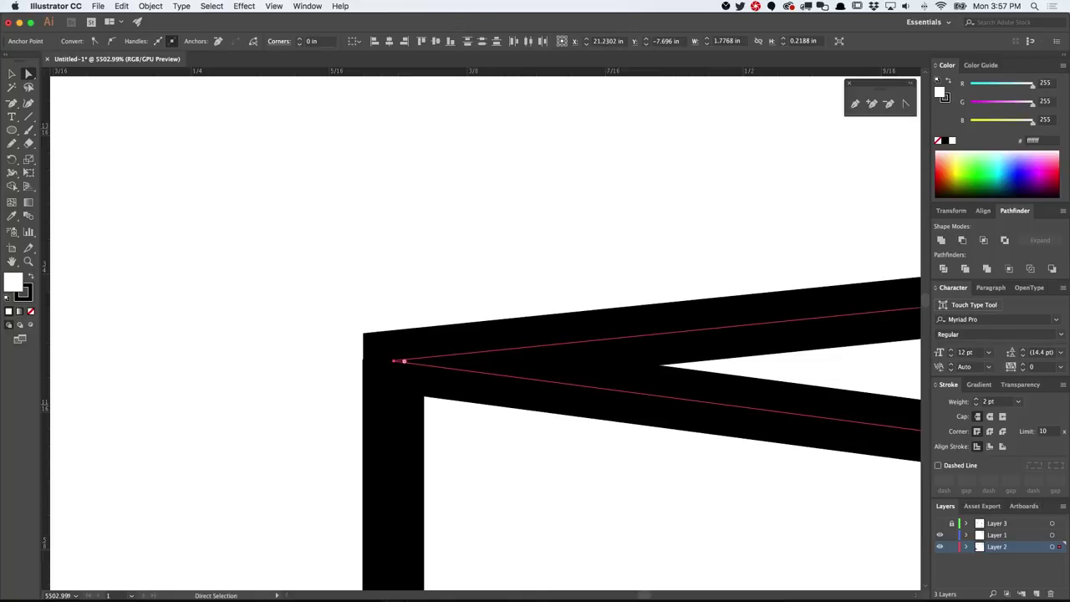
pyautogui.press('shift+super+a')
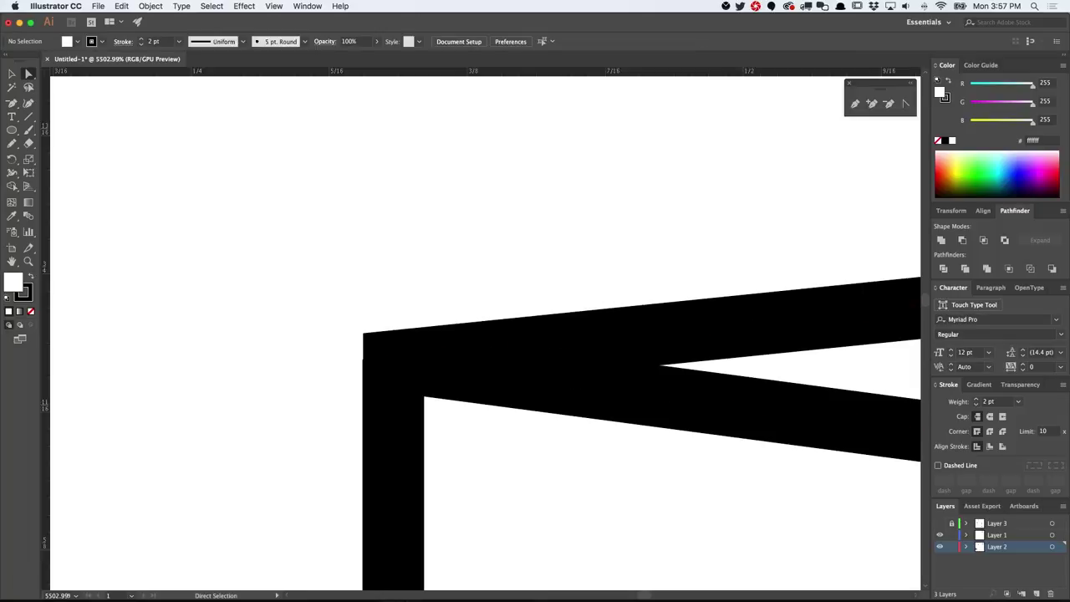
# Step: Round the right corner of the cube's top face with its live corner widget just enough to remove the spike, and deselect
pyautogui.scroll(10, 307, 374)
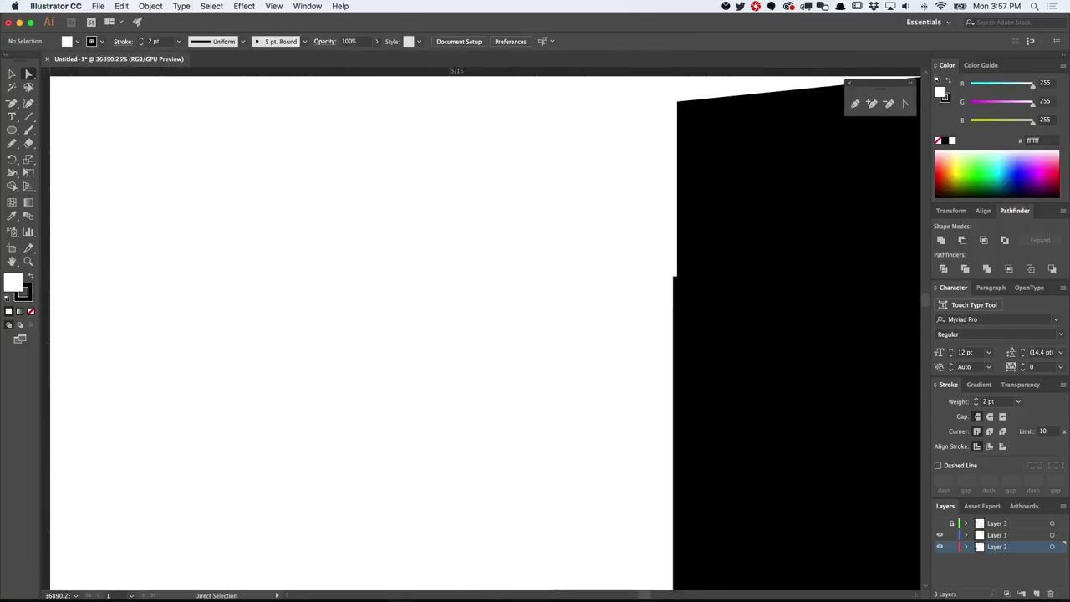
pyautogui.scroll(-5, 309, 372)
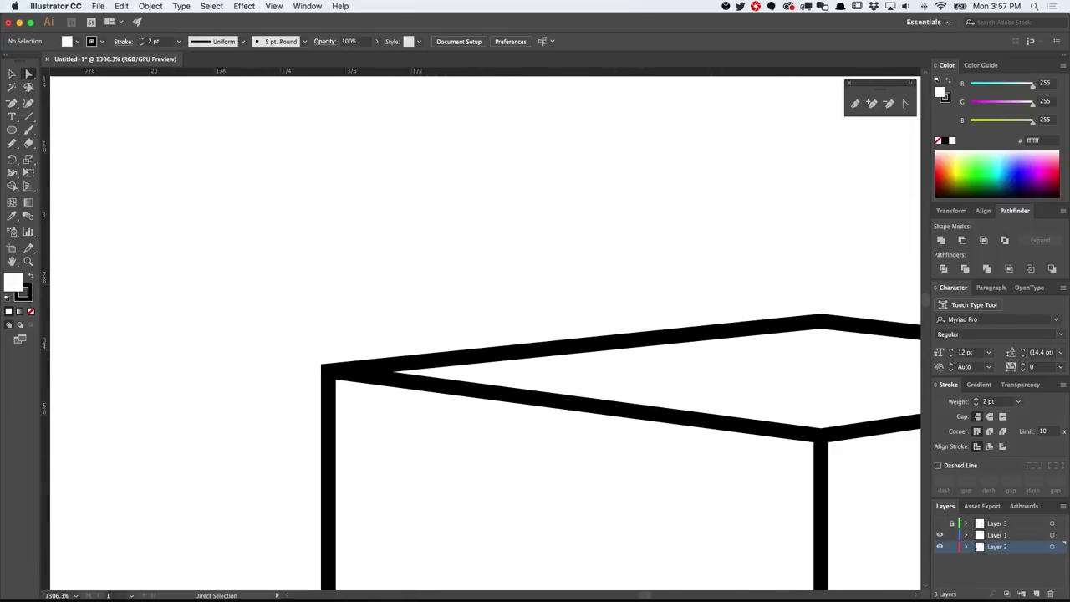
pyautogui.scroll(-3, 308, 373)
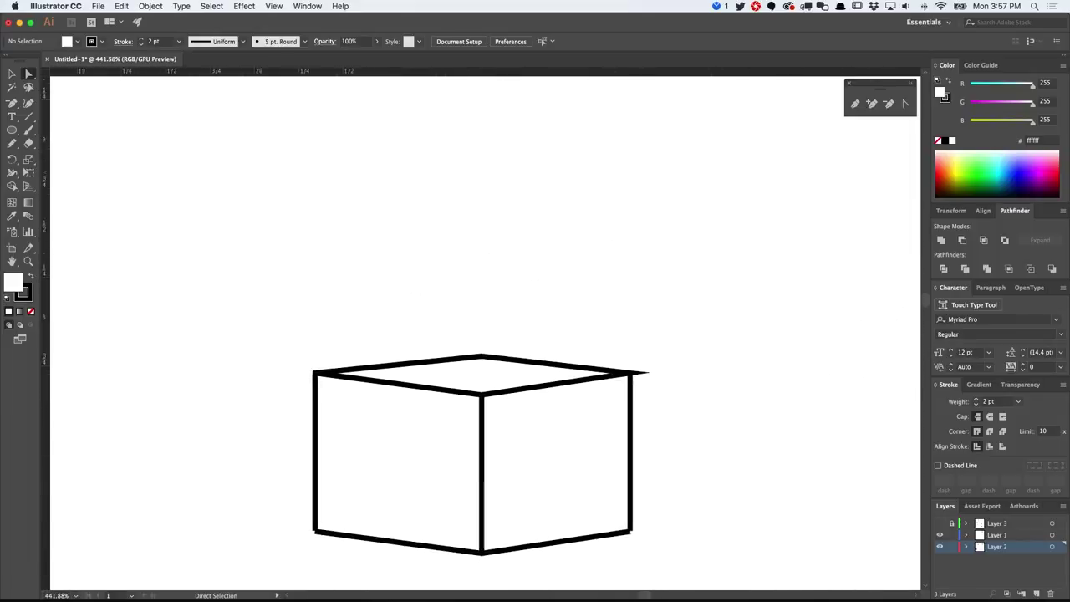
pyautogui.scroll(3, 313, 372)
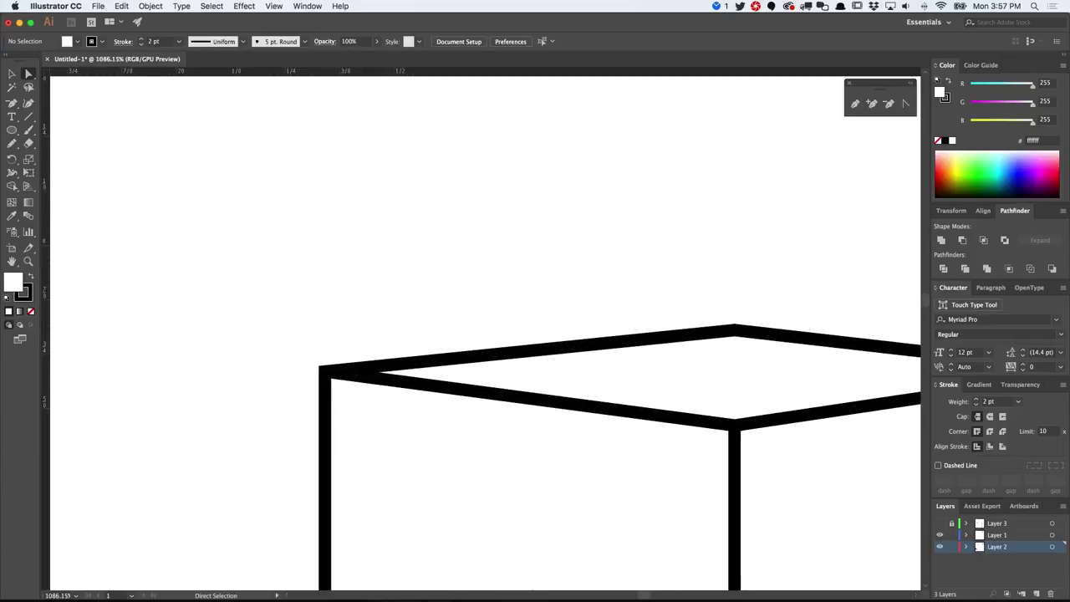
pyautogui.hscroll(5, 308, 373)
pyautogui.scroll(3, 308, 373)
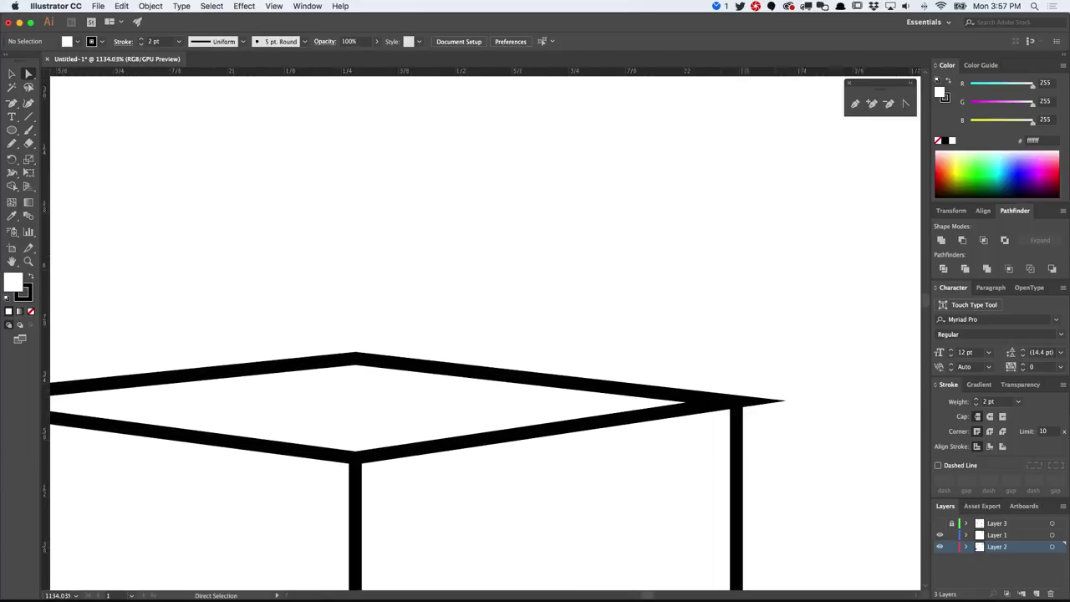
pyautogui.hscroll(5, 481, 443)
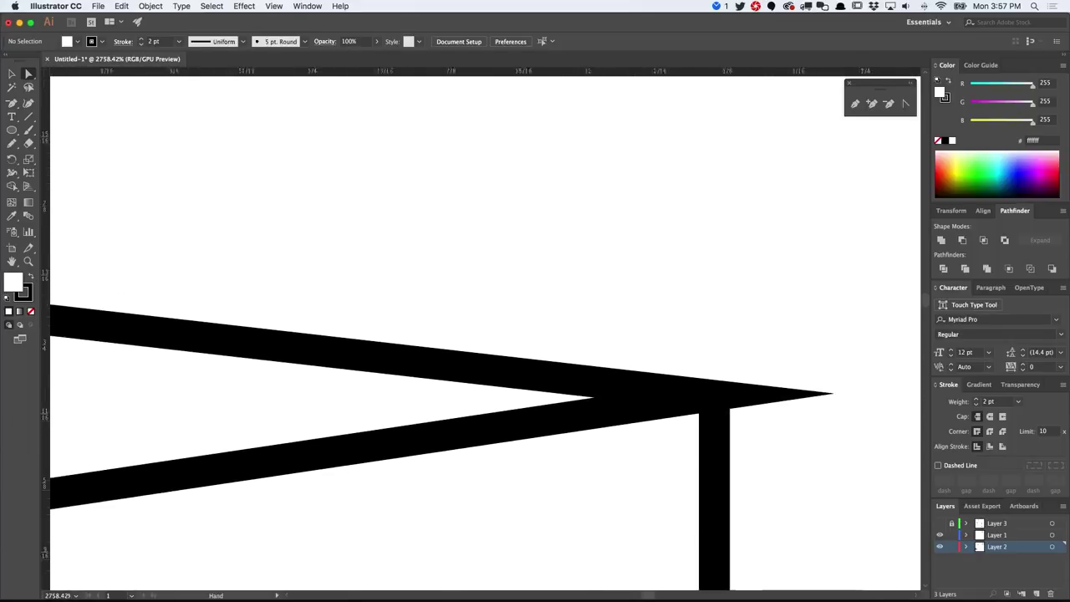
pyautogui.moveTo(663, 417)
pyautogui.mouseDown()
pyautogui.moveTo(533, 410)
pyautogui.moveTo(208, 232)
pyautogui.mouseUp()
pyautogui.scroll(3, 532, 410)
pyautogui.moveTo(518, 233); pyautogui.dragTo(519, 233)
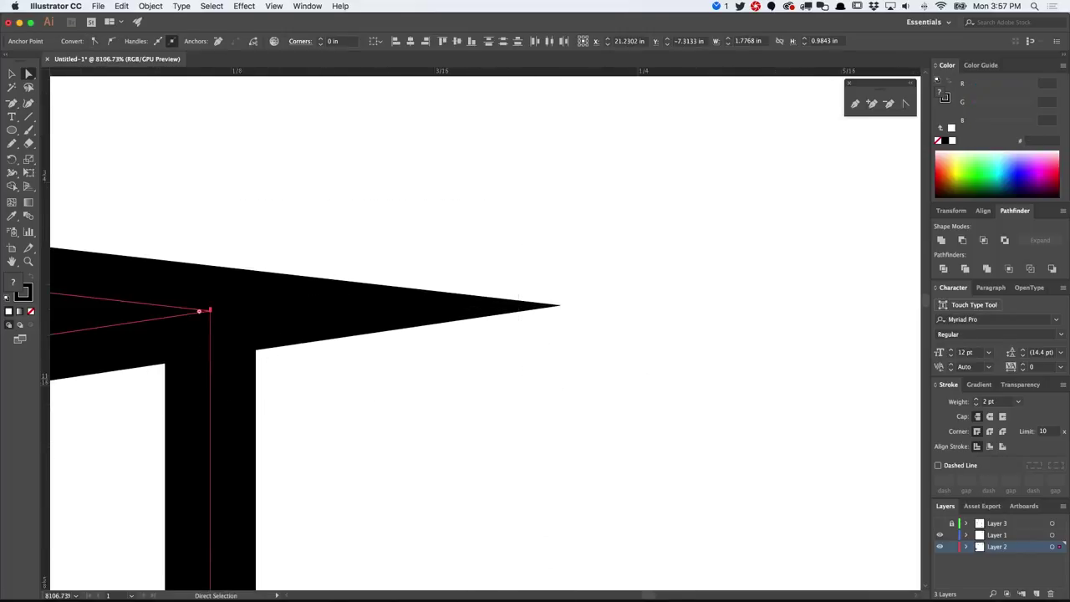
pyautogui.click(210, 310)
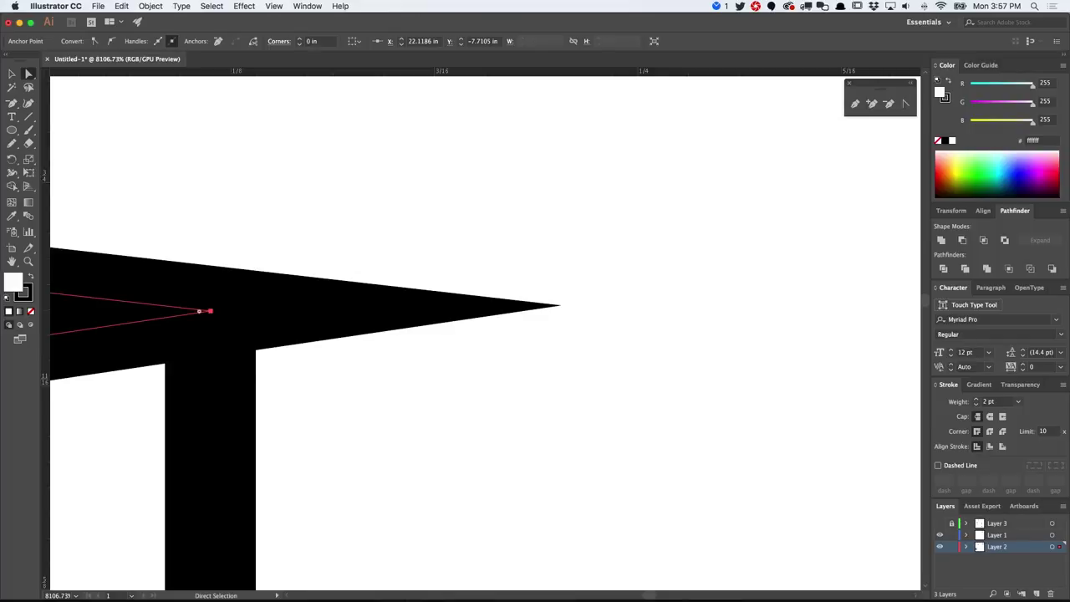
pyautogui.press('Delete')
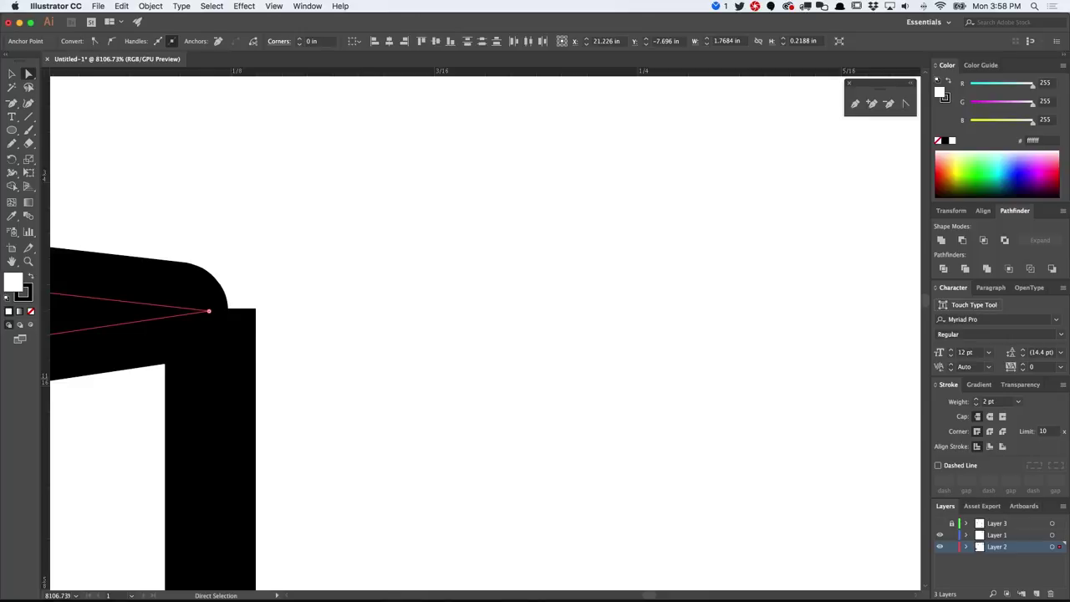
pyautogui.moveTo(198, 311); pyautogui.dragTo(209, 311)
pyautogui.press('super+shift+a')
pyautogui.scroll(-10, 532, 410)
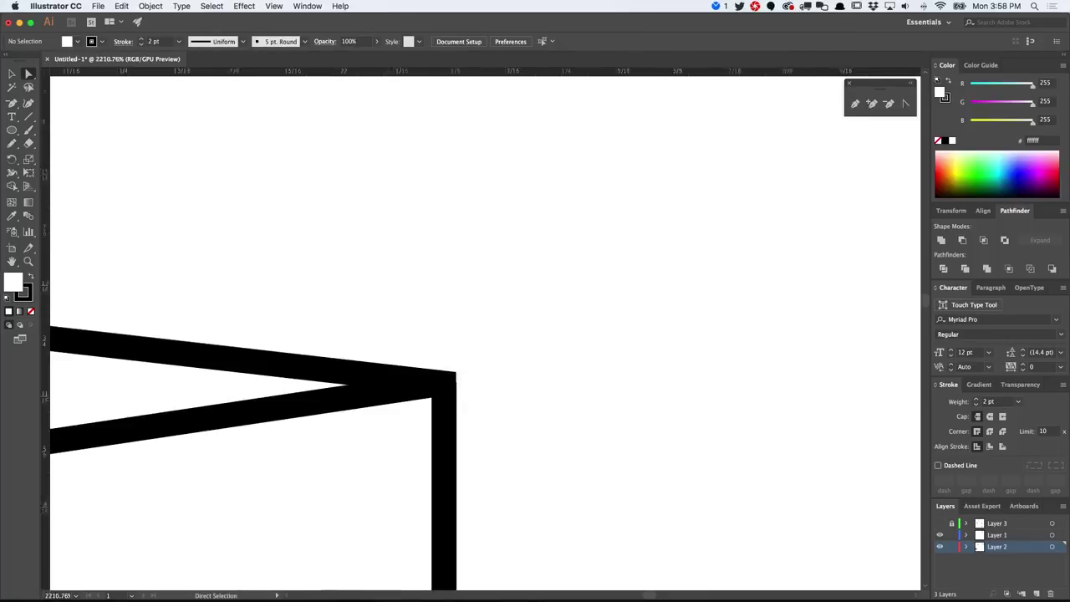
# Step: Pull the bottom edge's left end point away from the cube's left vertical edge, undo the move, and deselect
pyautogui.moveTo(417, 460); pyautogui.dragTo(475, 393)
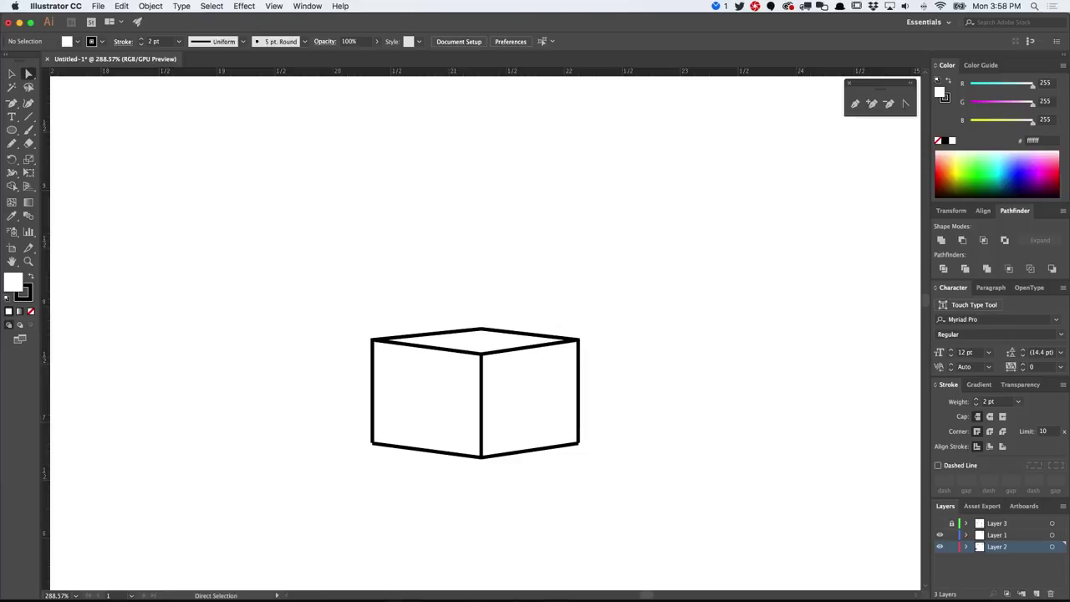
pyautogui.scroll(10, 372, 392)
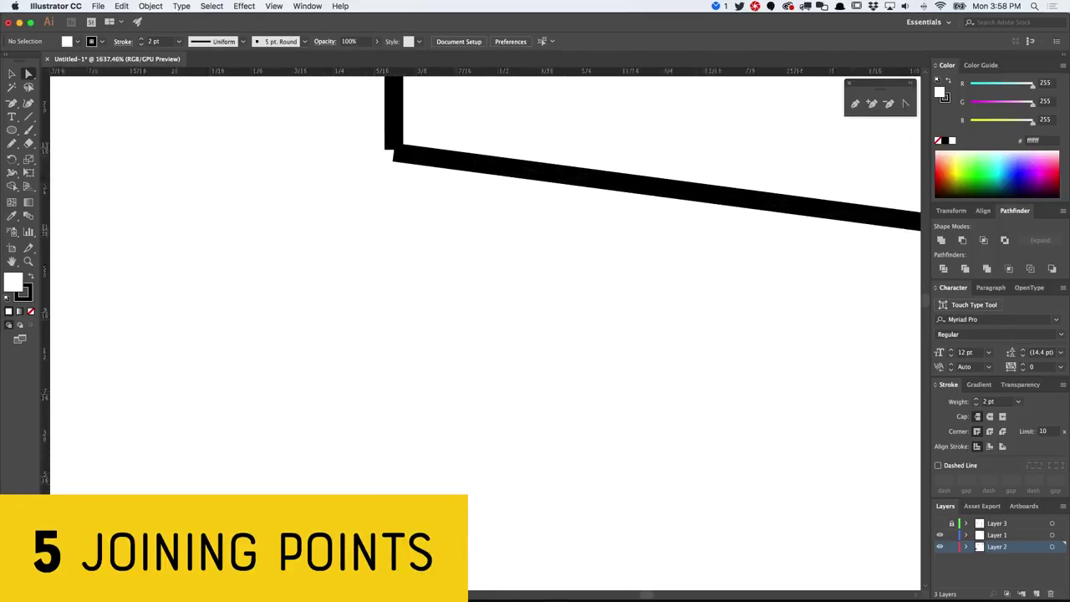
pyautogui.moveTo(500, 432); pyautogui.dragTo(559, 485)
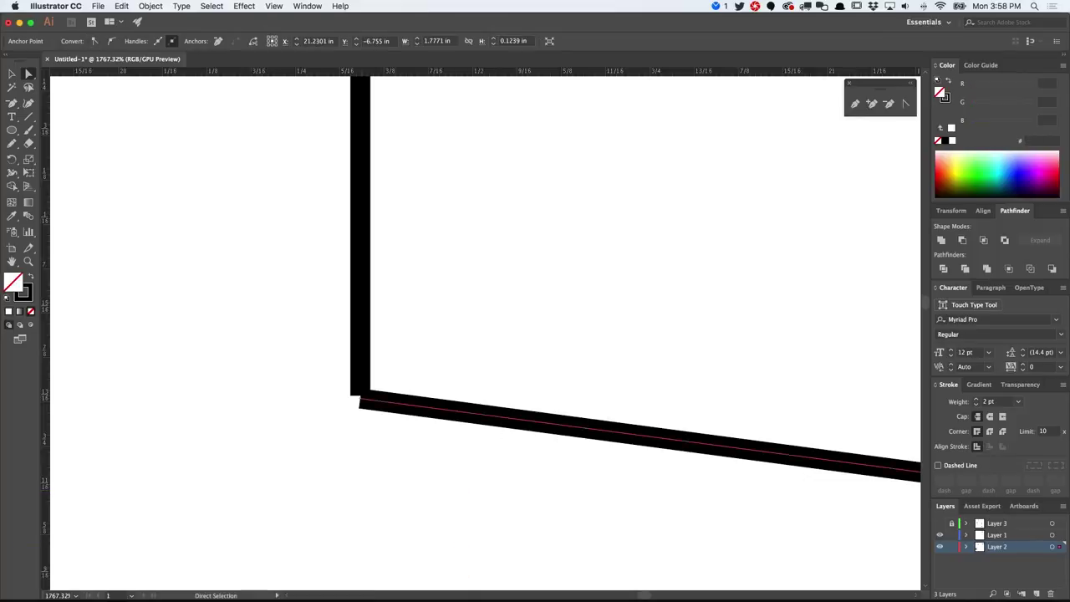
pyautogui.moveTo(360, 402); pyautogui.dragTo(355, 490)
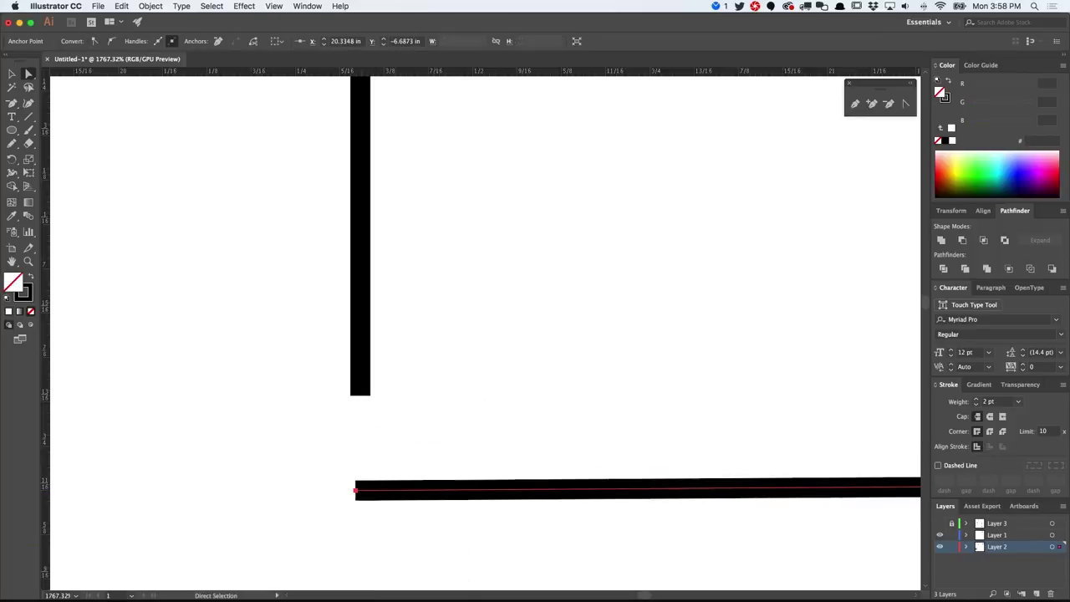
pyautogui.press('super+z')
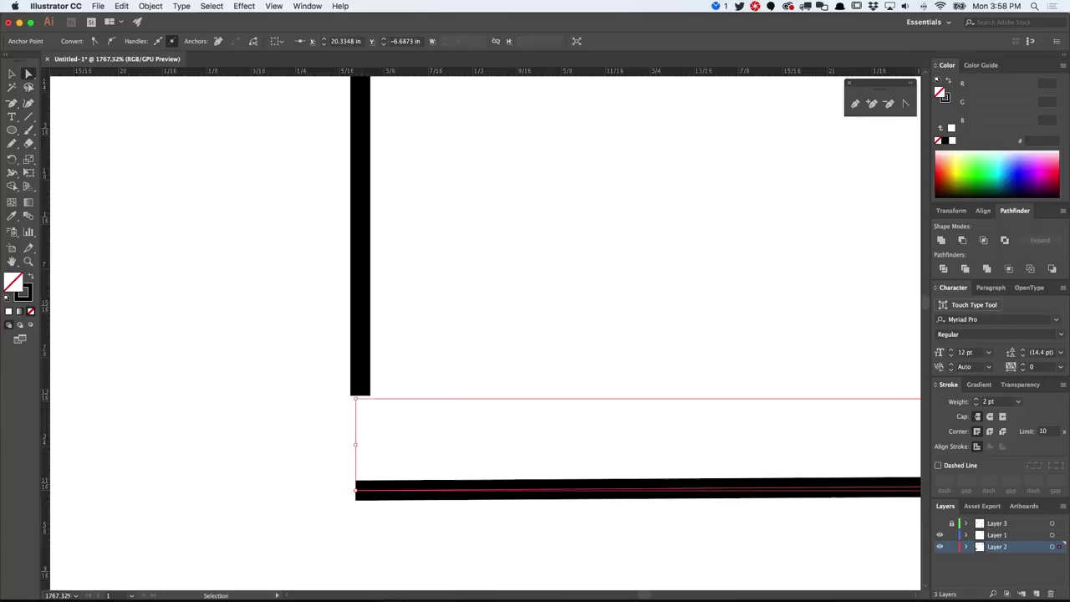
pyautogui.press('super+shift+a')
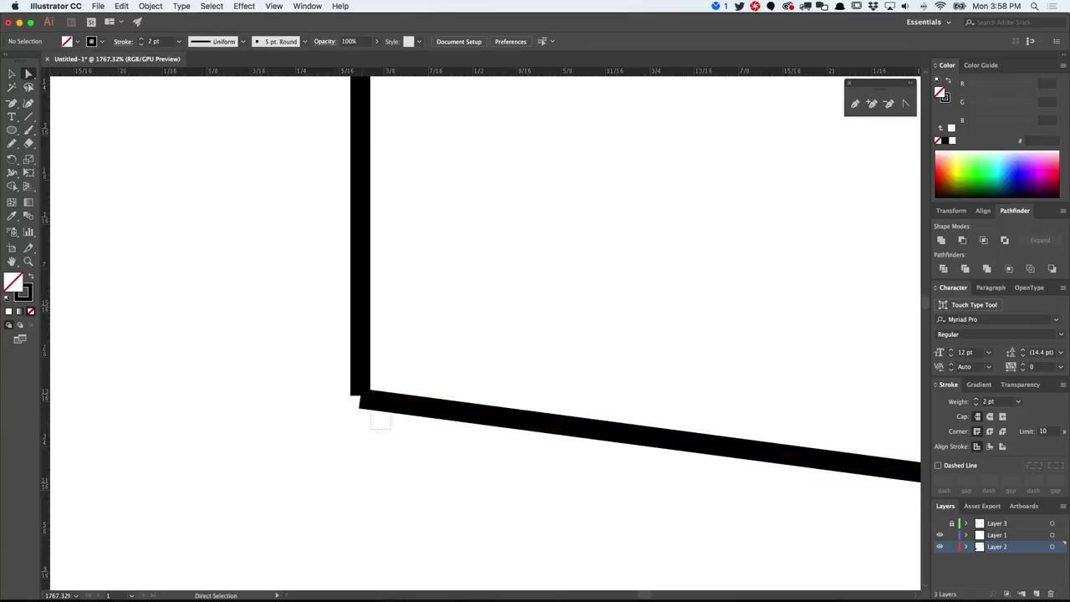
pyautogui.press('super+a')
pyautogui.press('super+shift+a')
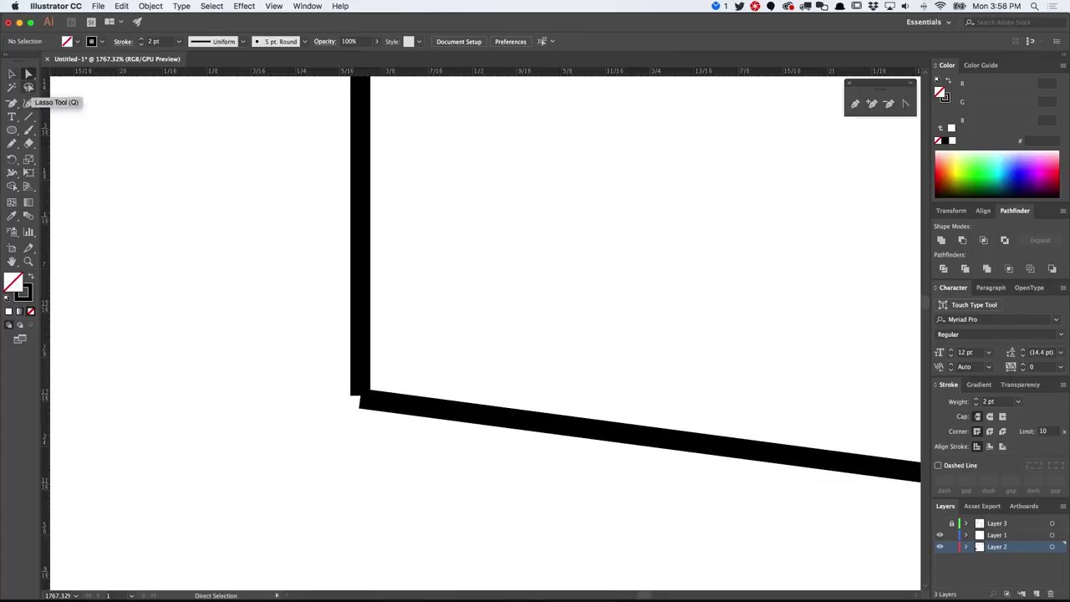
# Step: Select the overlapping end points at the cube's lower-left corner and join them into one continuous path
pyautogui.moveTo(278, 386); pyautogui.dragTo(383, 457)
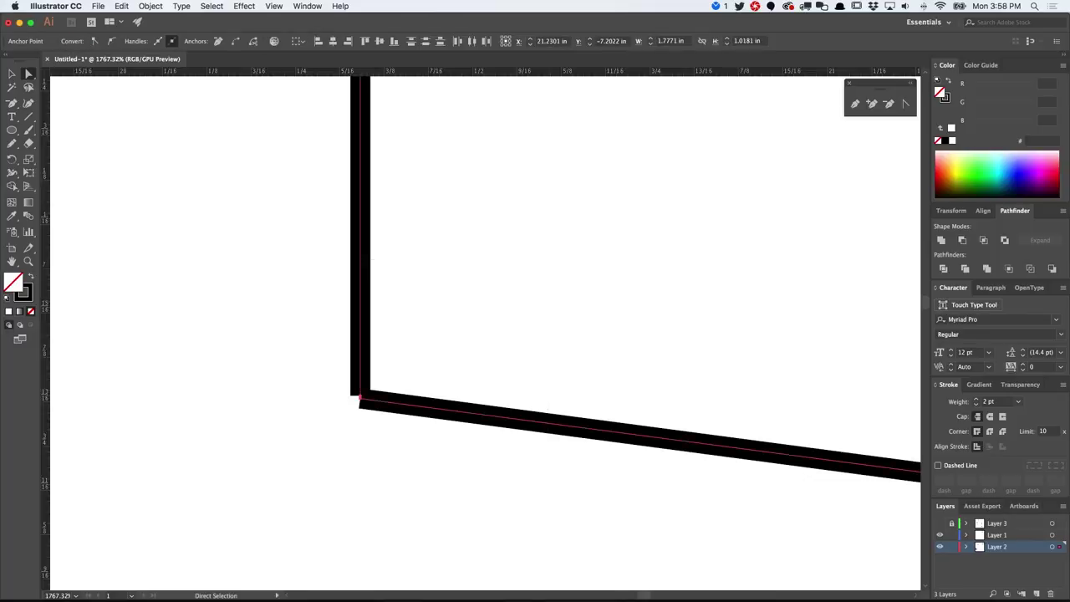
pyautogui.click(151, 6)
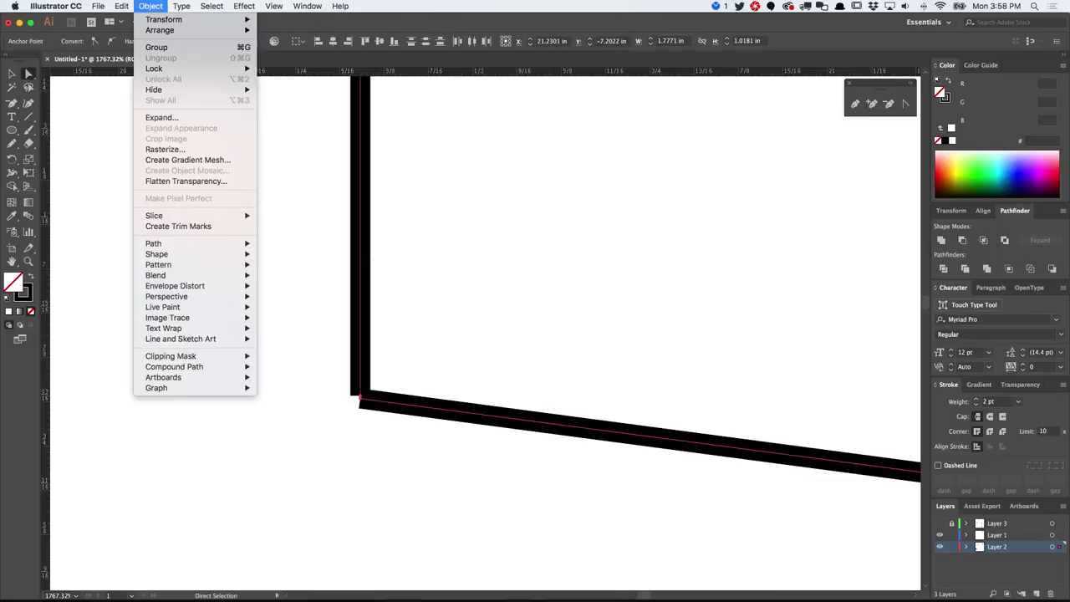
pyautogui.moveTo(167, 243)
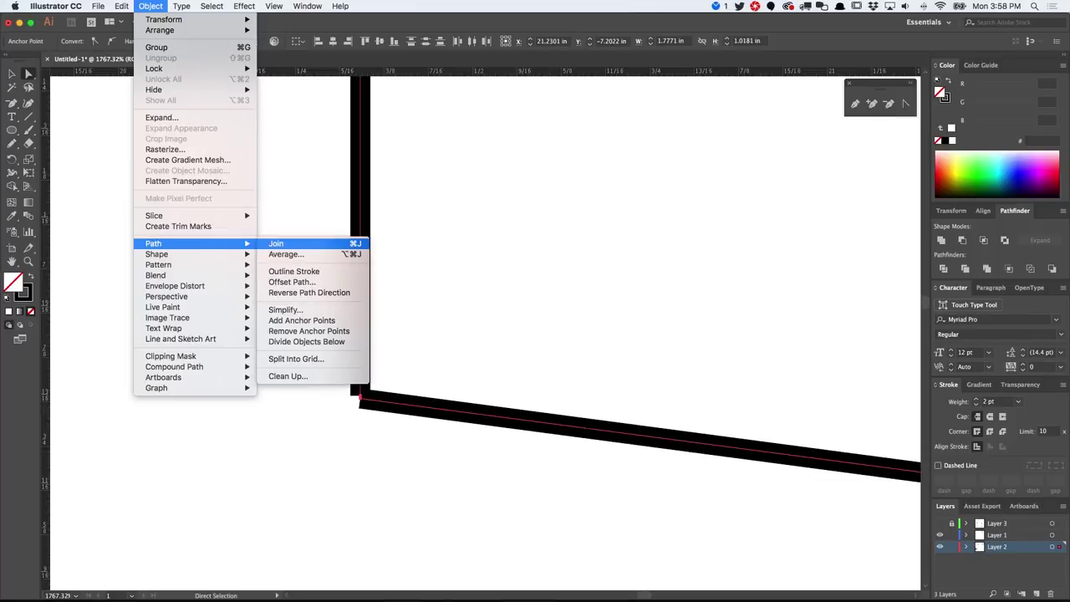
pyautogui.click(275, 243)
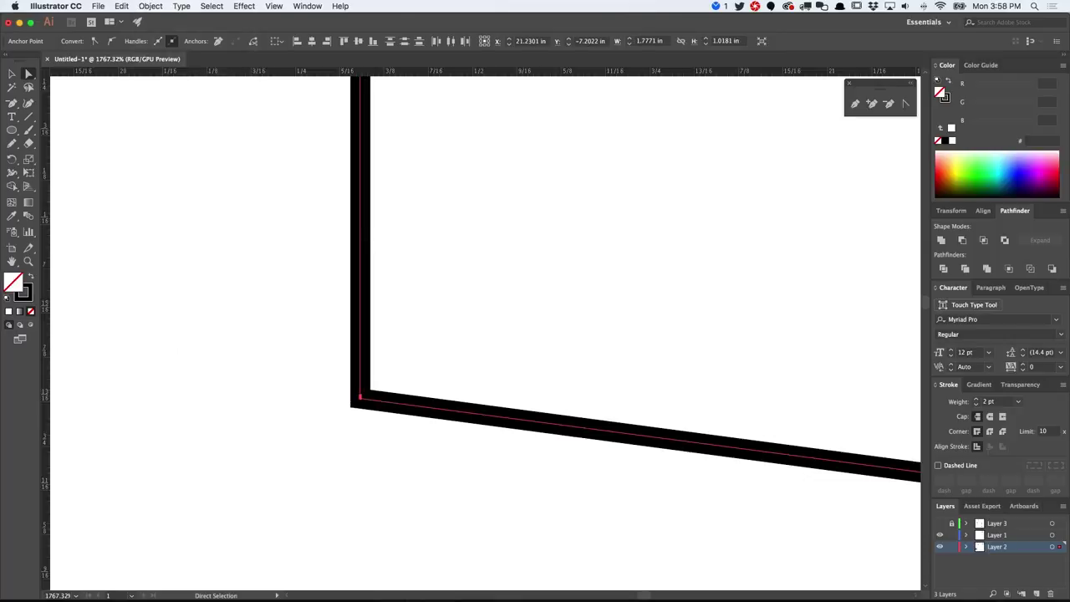
# Step: Join the open end points of the bottom and right vertical edges at the cube's lower-right corner, and deselect
pyautogui.scroll(-6, 354, 485)
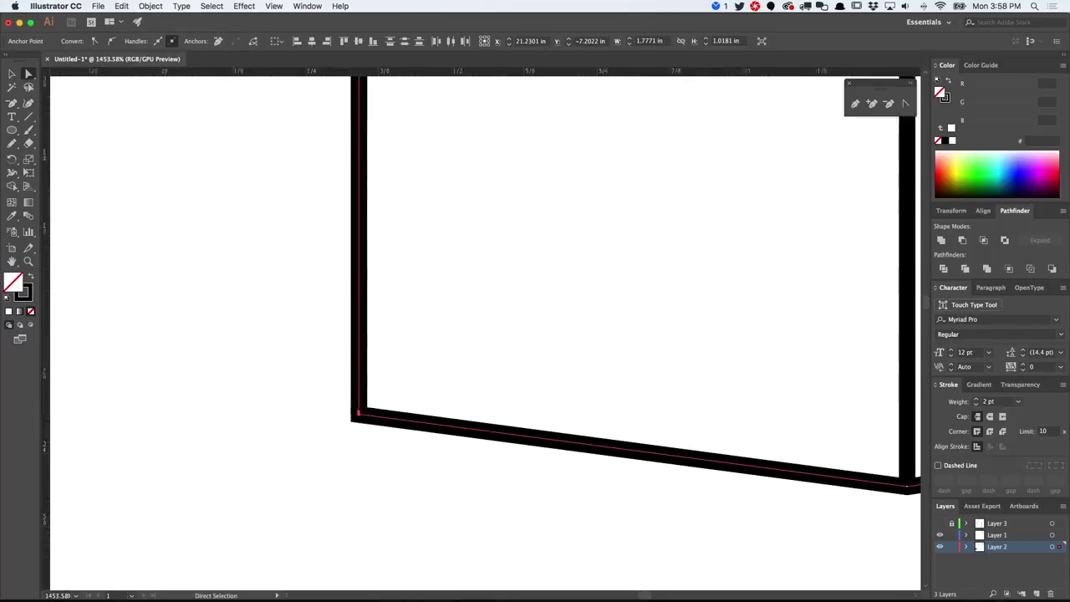
pyautogui.moveTo(429, 419); pyautogui.dragTo(449, 493)
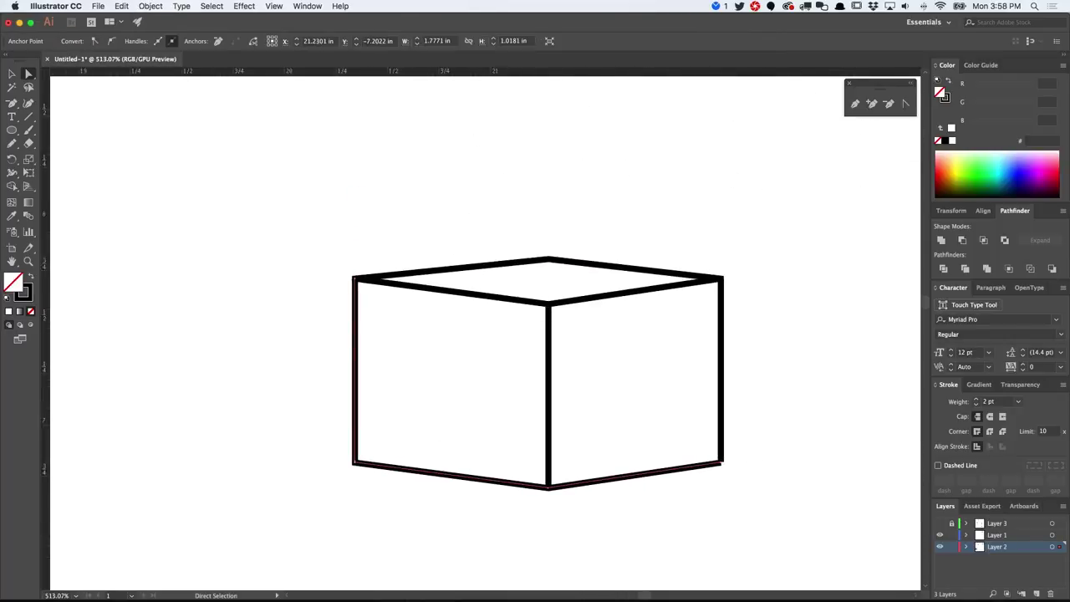
pyautogui.scroll(4, 352, 487)
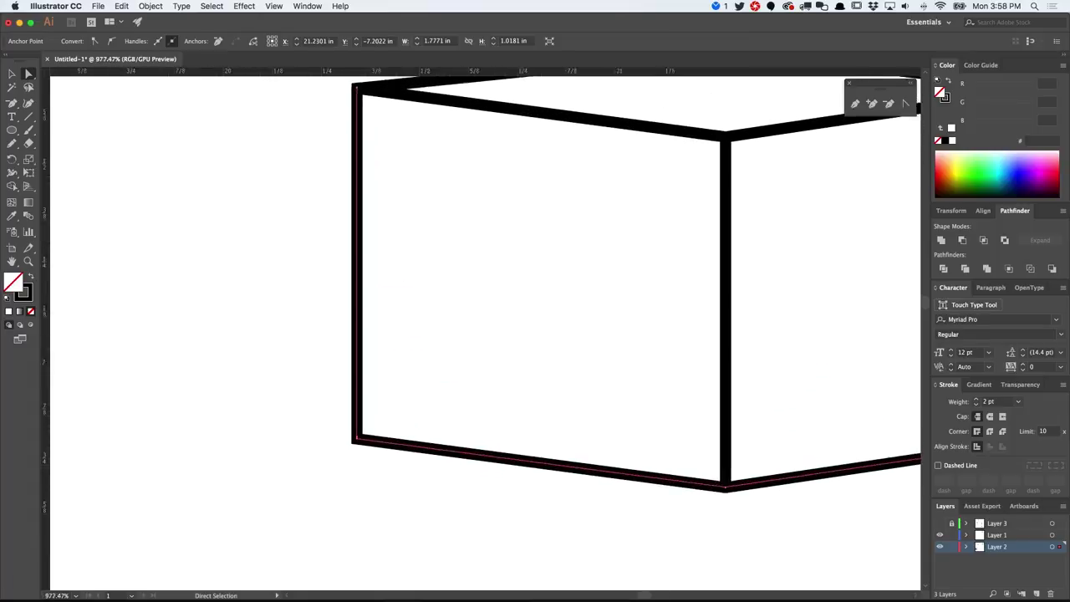
pyautogui.moveTo(743, 376); pyautogui.dragTo(231, 377)
pyautogui.scroll(5, 604, 444)
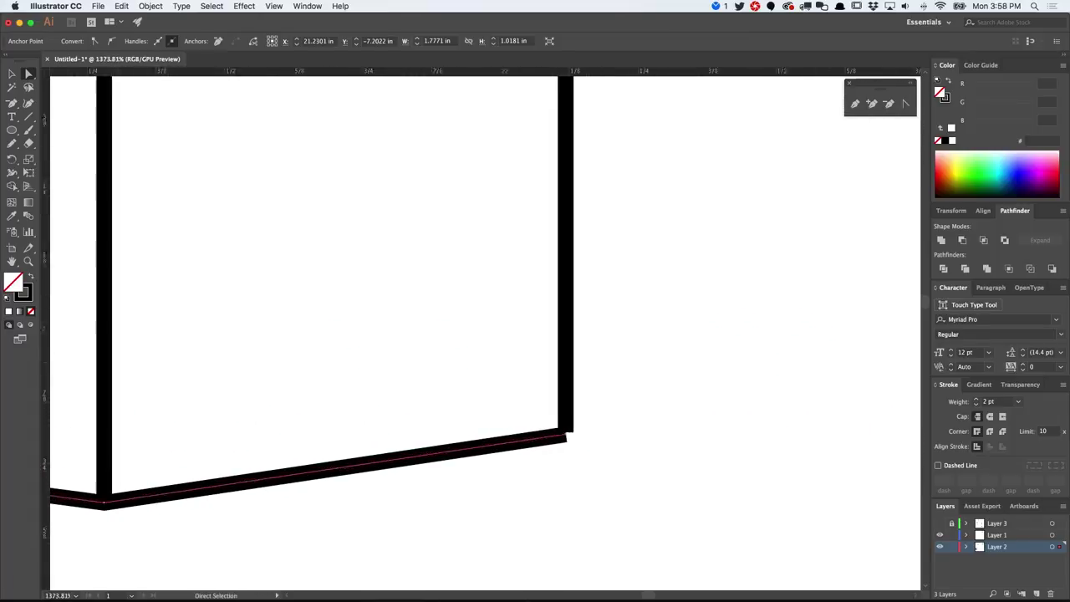
pyautogui.moveTo(591, 449); pyautogui.dragTo(415, 317)
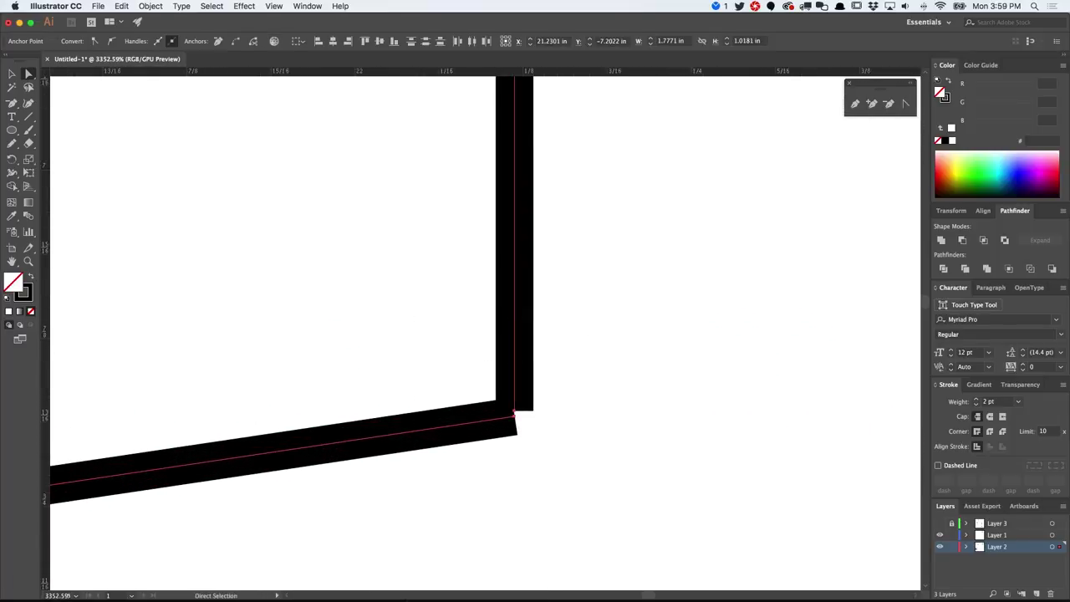
pyautogui.click(151, 6)
pyautogui.moveTo(195, 243)
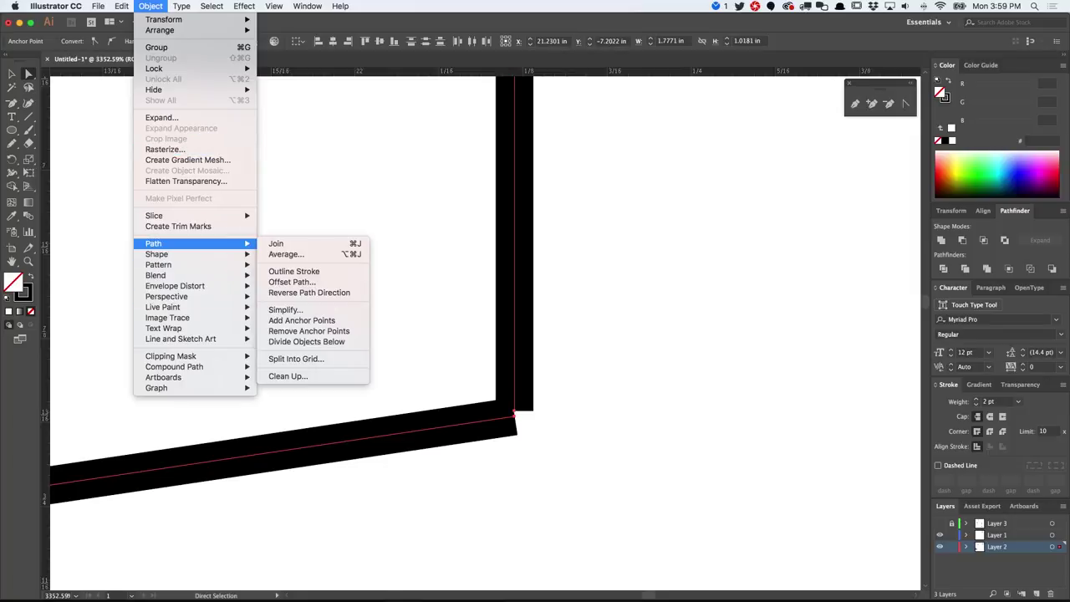
pyautogui.click(276, 243)
pyautogui.press('super+shift+a')
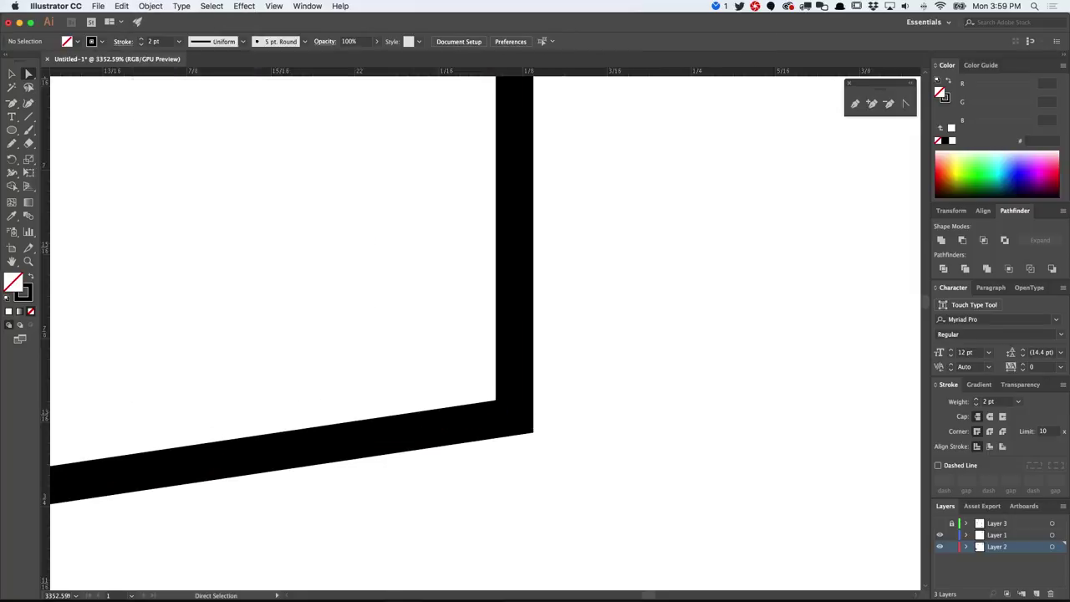
pyautogui.scroll(-6, 567, 375)
pyautogui.scroll(1, 567, 375)
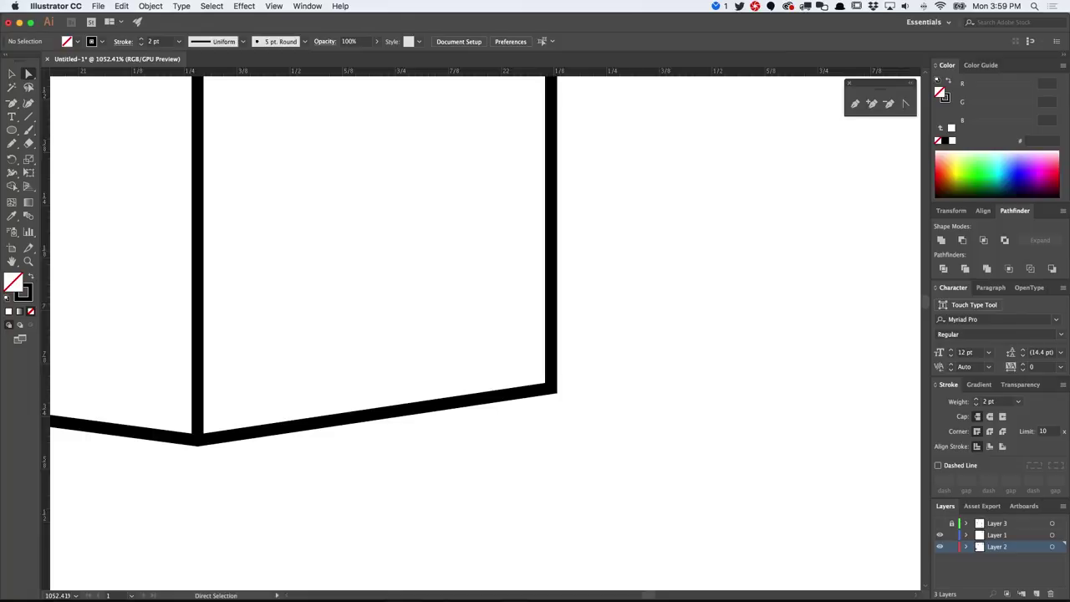
pyautogui.scroll(-3, 567, 372)
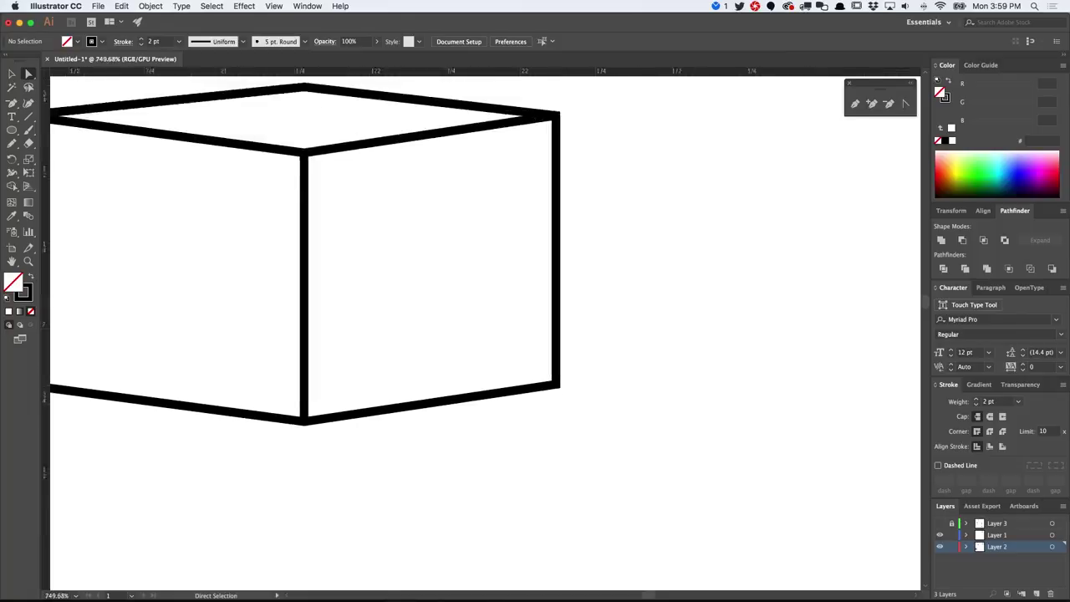
pyautogui.moveTo(567, 373); pyautogui.dragTo(661, 393)
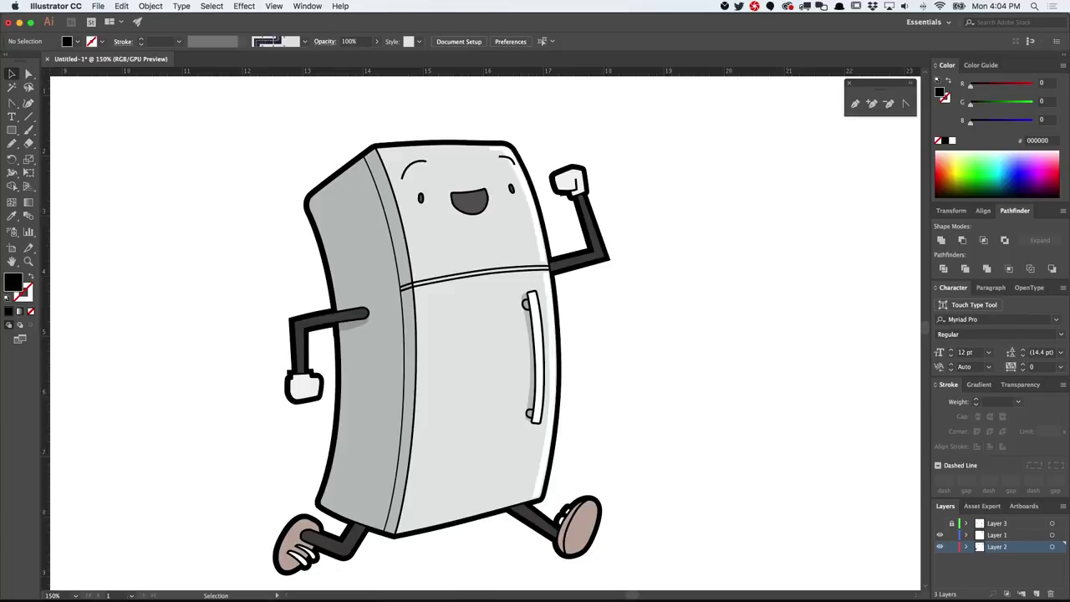
# Step: Select and deselect the fridge's vertical door-edge line, and display the document's available brushes
pyautogui.click(403, 358)
pyautogui.press('super+shift+a')
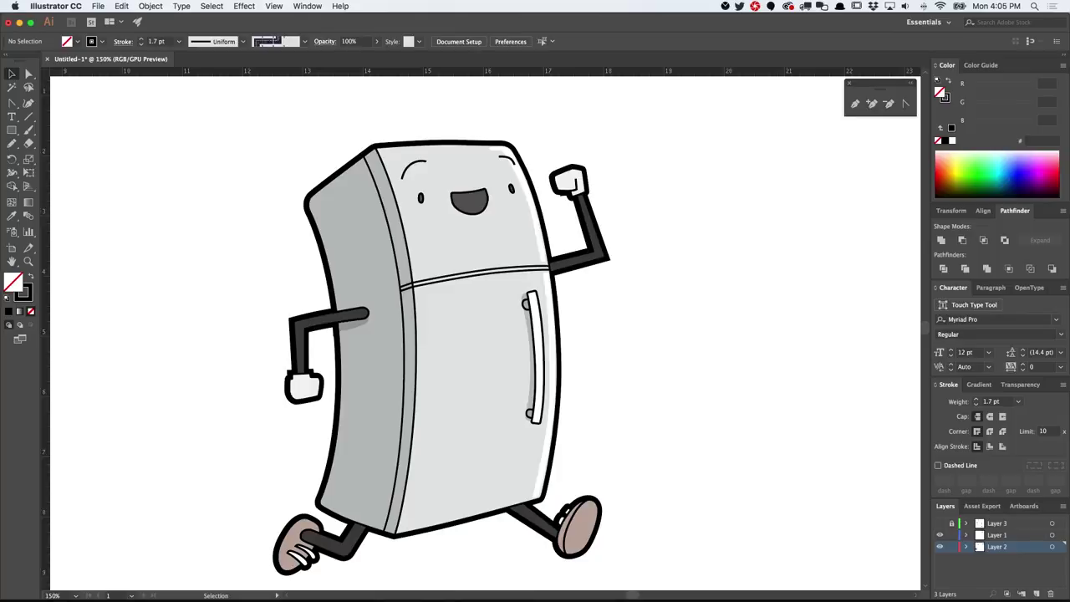
pyautogui.click(307, 6)
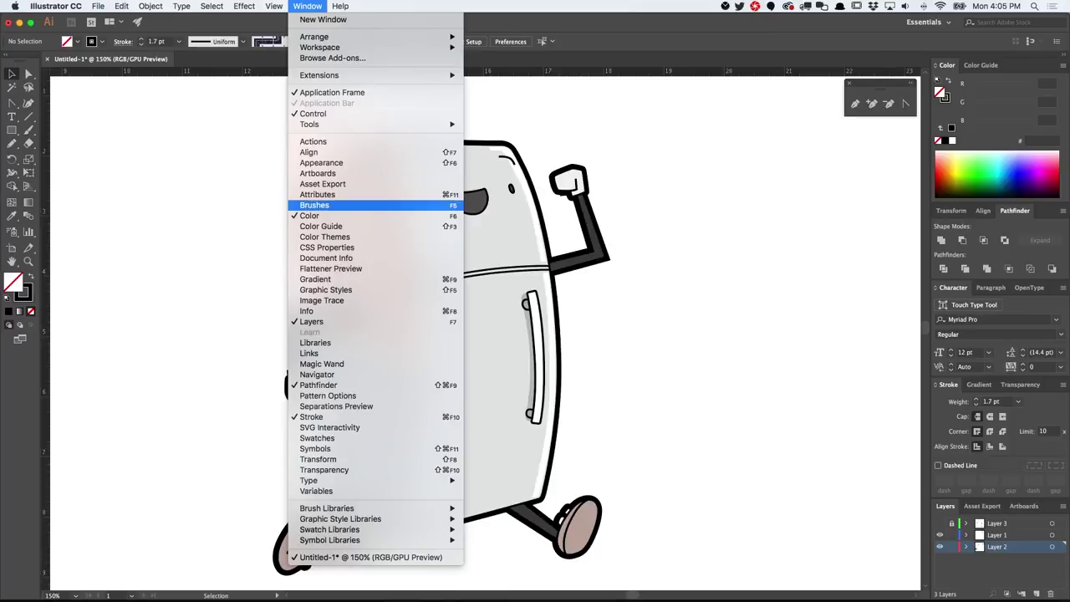
pyautogui.click(326, 204)
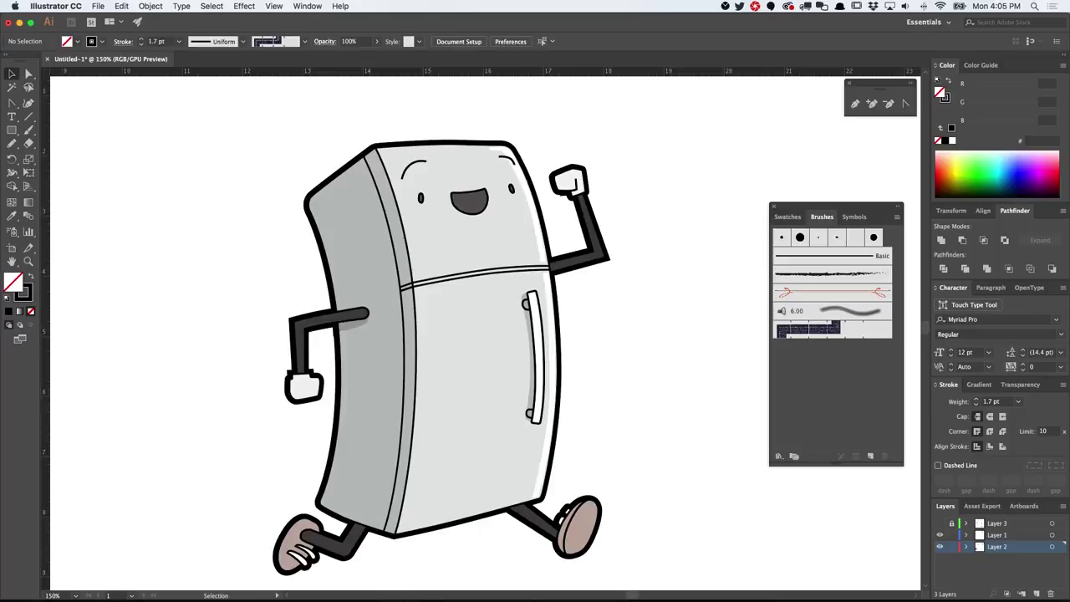
pyautogui.press('space')
pyautogui.moveTo(535, 334); pyautogui.dragTo(353, 311)
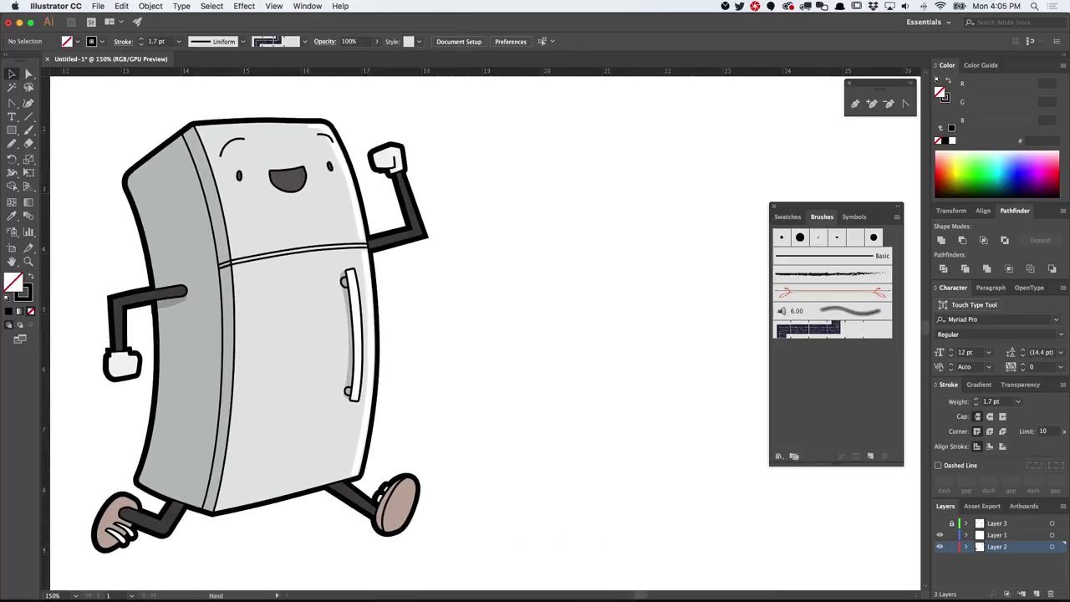
# Step: Draw a thin horizontal rectangle about 4.44 by 0.24 in beside the fridge and swap its black stroke to the fill
pyautogui.press('m')
pyautogui.moveTo(475, 244)
pyautogui.mouseDown()
pyautogui.moveTo(750, 264)
pyautogui.moveTo(742, 258)
pyautogui.mouseUp()
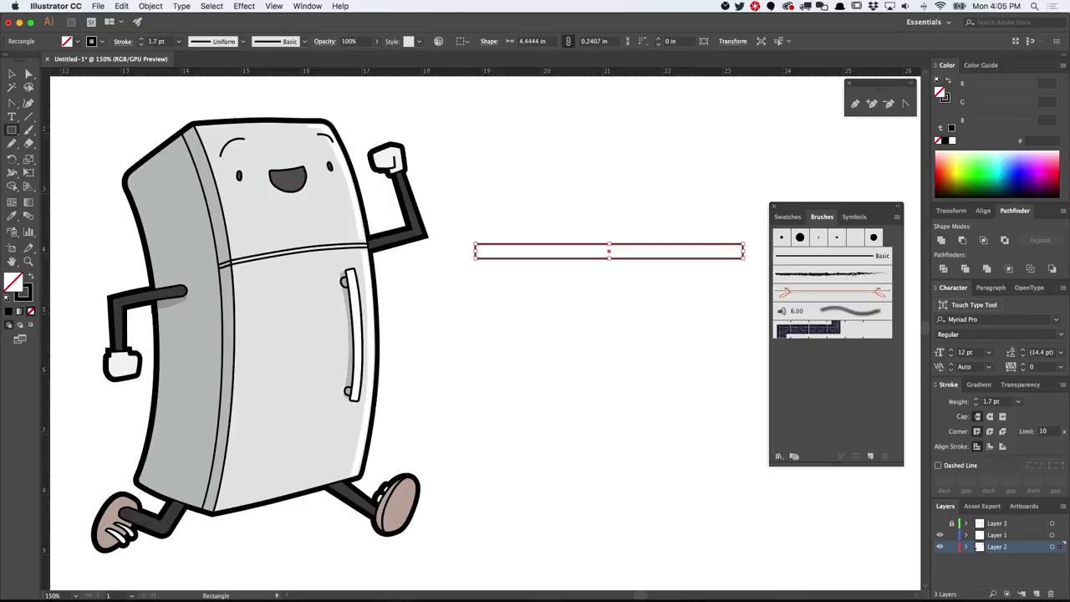
pyautogui.press('v')
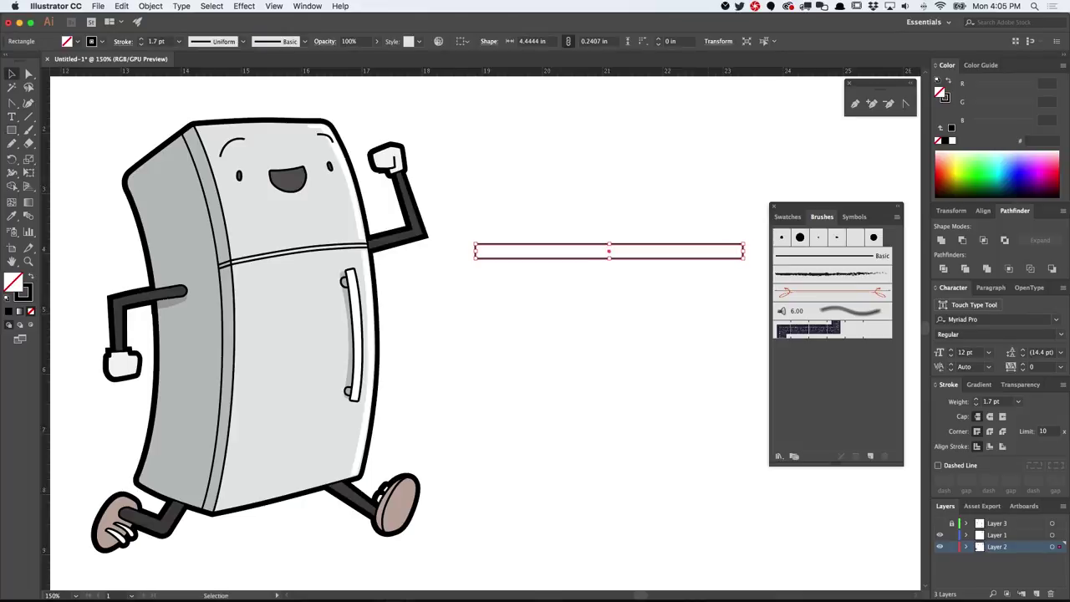
pyautogui.hotkey('shift', 'x')
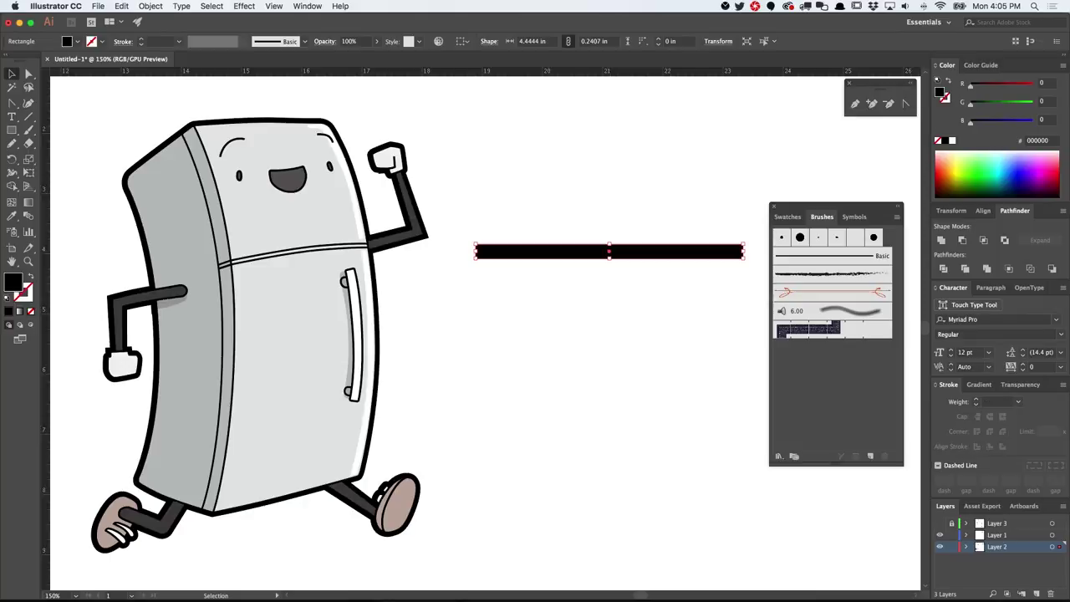
# Step: Add an anchor point at the middle of the black bar's top edge and another at the middle of its bottom edge
pyautogui.press('a')
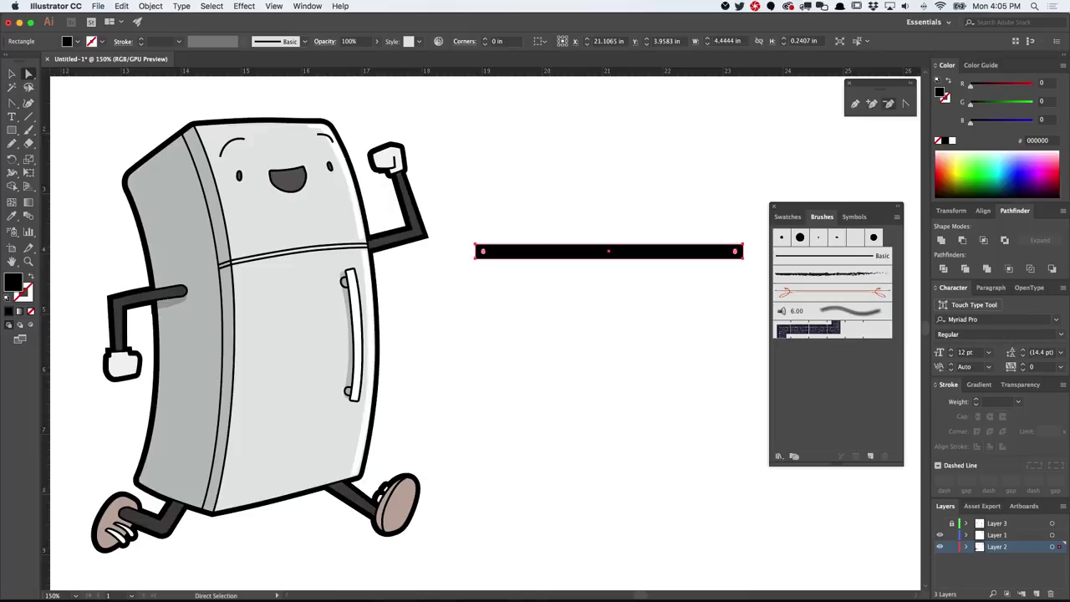
pyautogui.click(872, 103)
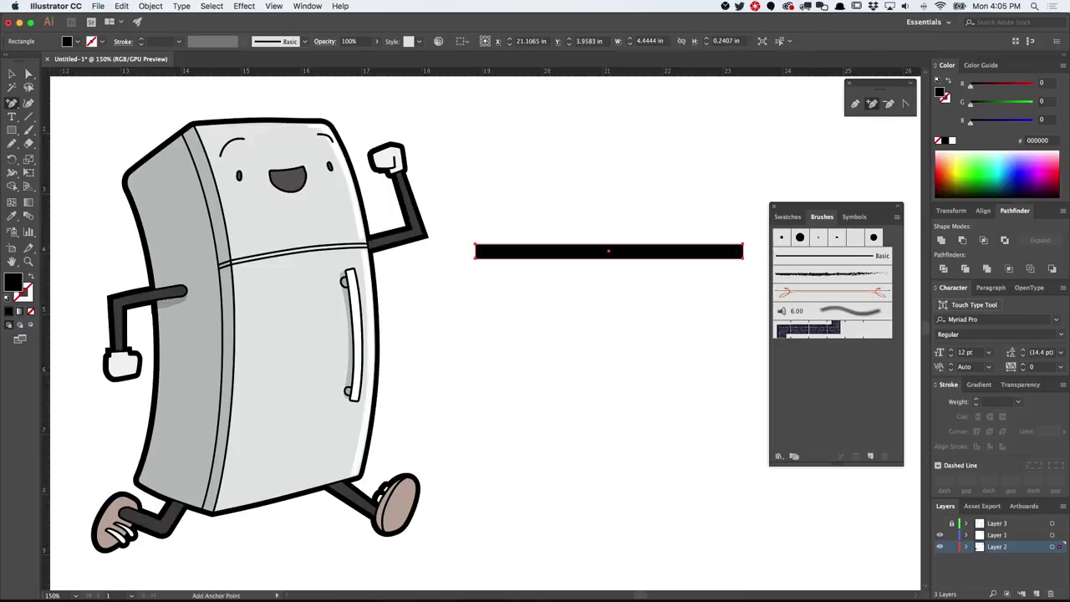
pyautogui.click(609, 246)
pyautogui.click(608, 256)
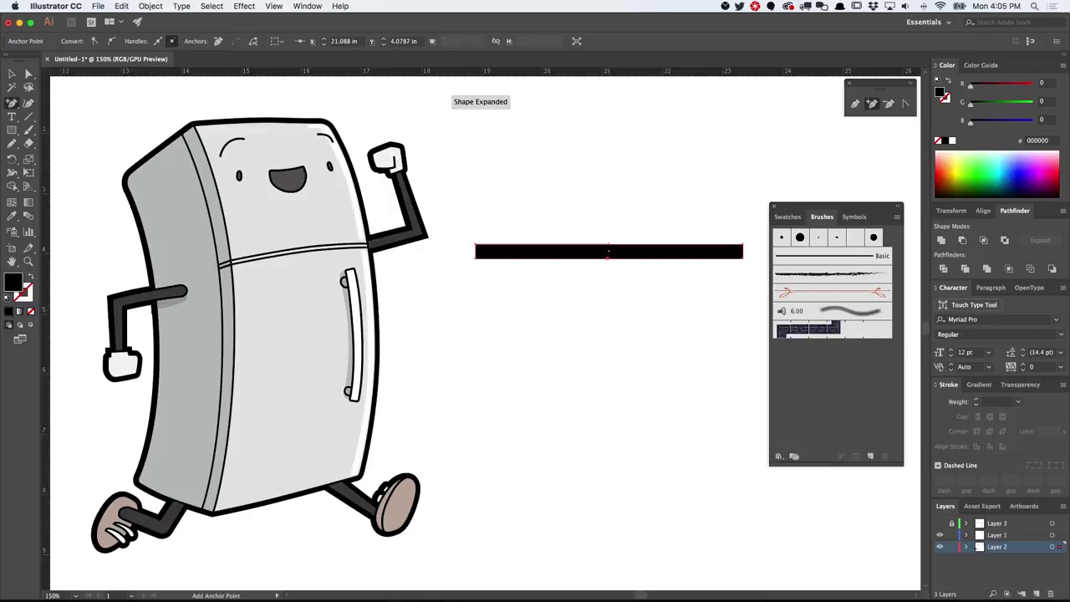
# Step: Convert the bar's bottom-middle anchor to a smooth point with horizontal handles and move it slightly up to curve the edge inward
pyautogui.hotkey('shift', 'c')
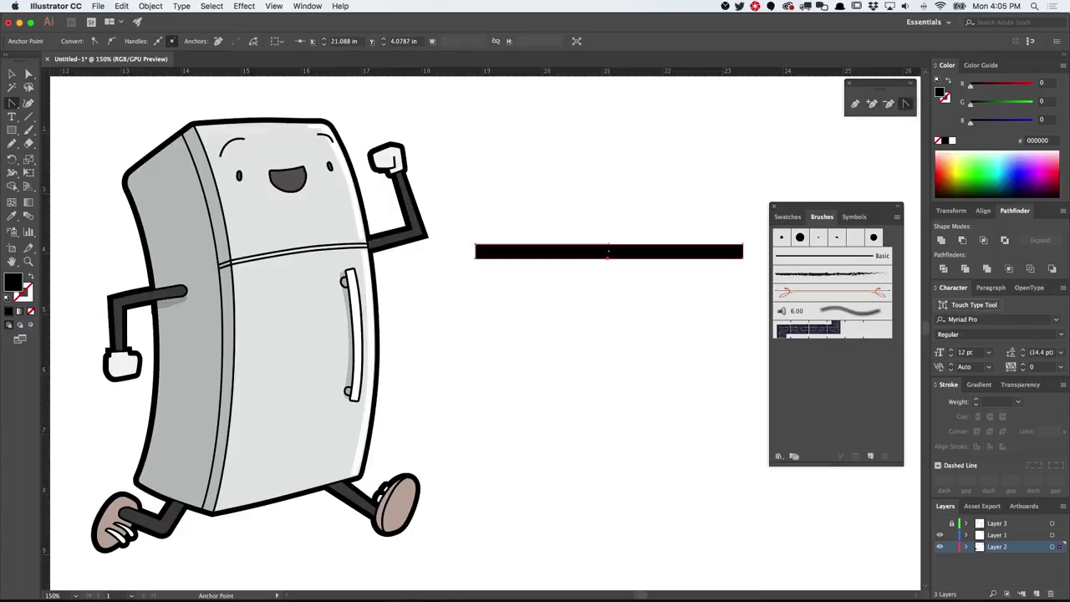
pyautogui.moveTo(609, 256); pyautogui.dragTo(673, 258)
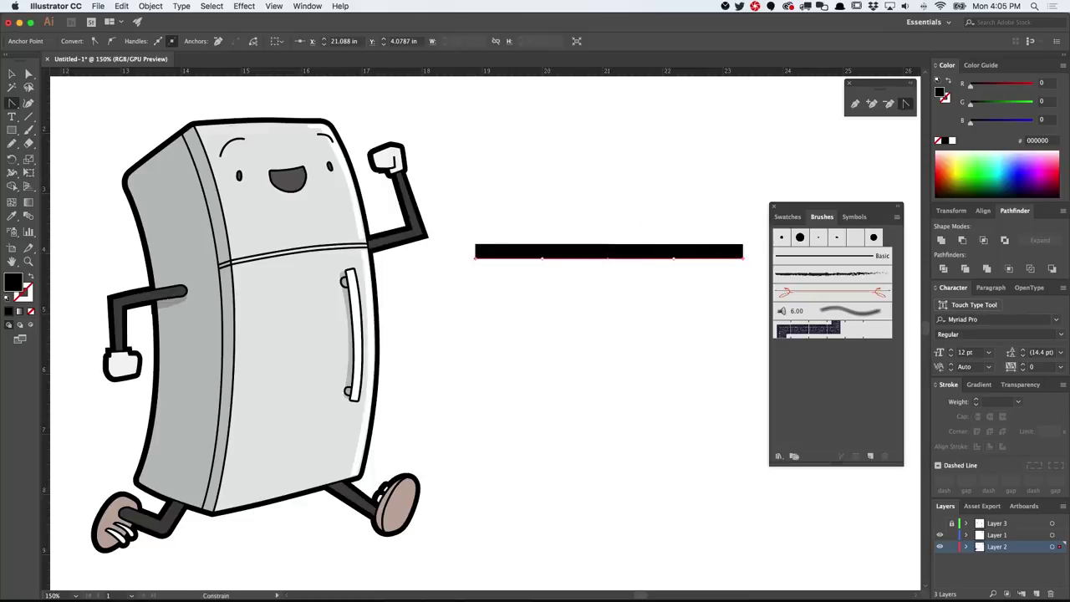
pyautogui.press('a')
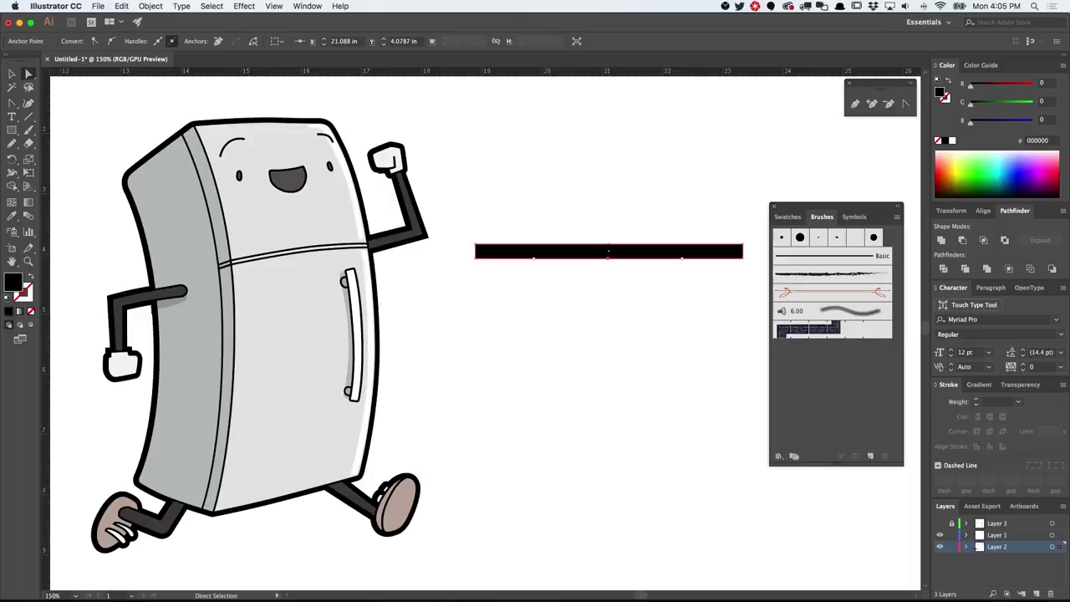
pyautogui.moveTo(608, 258); pyautogui.dragTo(608, 254)
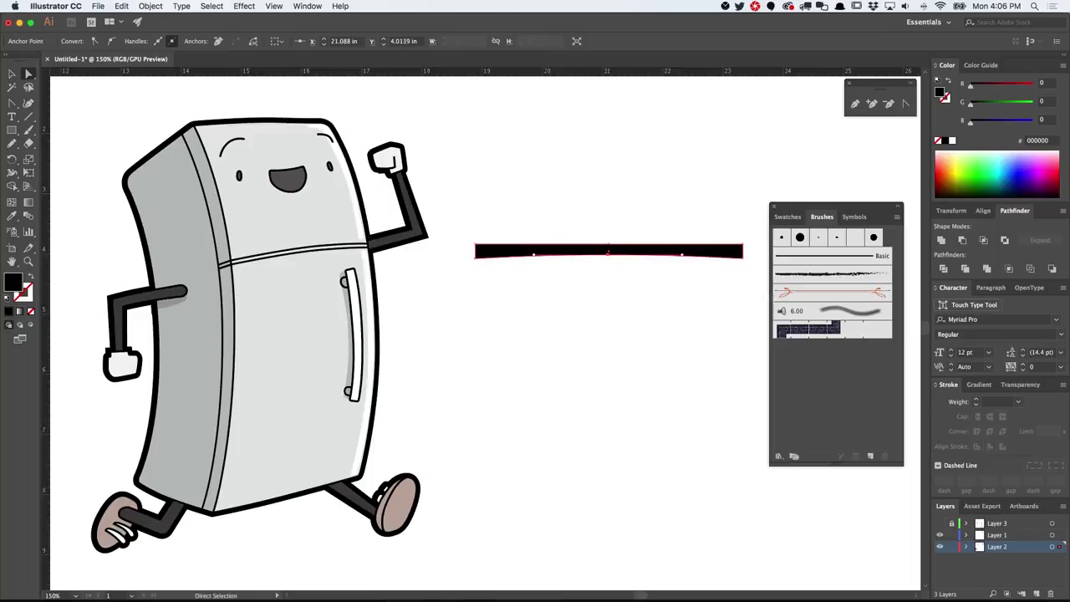
# Step: Convert the bar's top-middle anchor to a smooth point, move it slightly down to curve the edge inward, and deselect
pyautogui.click(609, 245)
pyautogui.hotkey('shift', 'c')
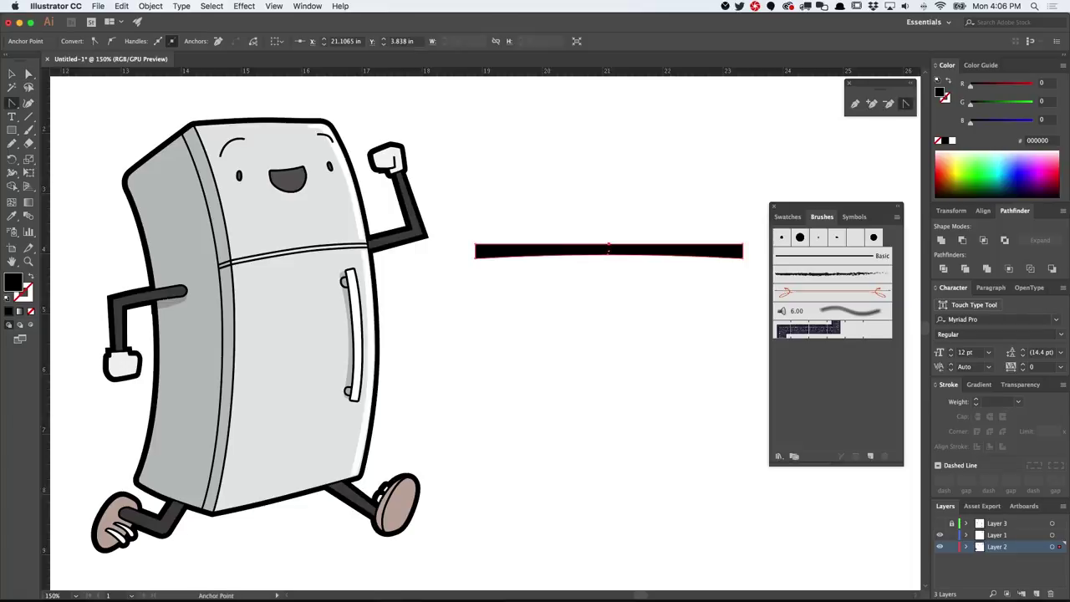
pyautogui.moveTo(608, 244); pyautogui.dragTo(701, 244)
pyautogui.press('a')
pyautogui.moveTo(609, 244); pyautogui.dragTo(608, 250)
pyautogui.press('super+shift+a')
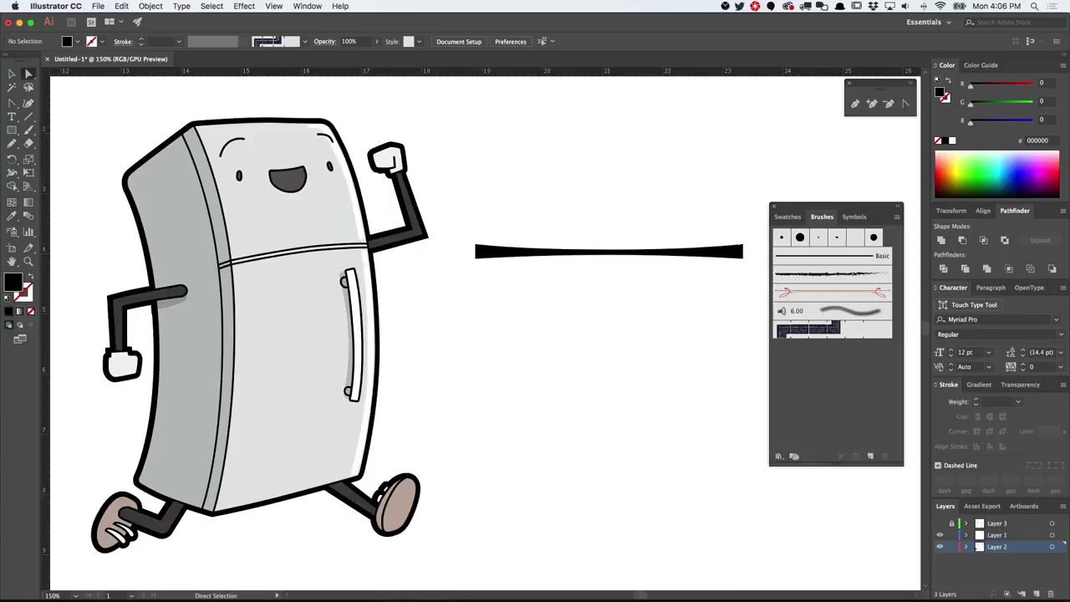
# Step: Raise the bar's top-middle anchor slightly, flatten the whole shape to about 0.18 in tall, and deselect
pyautogui.click(702, 250)
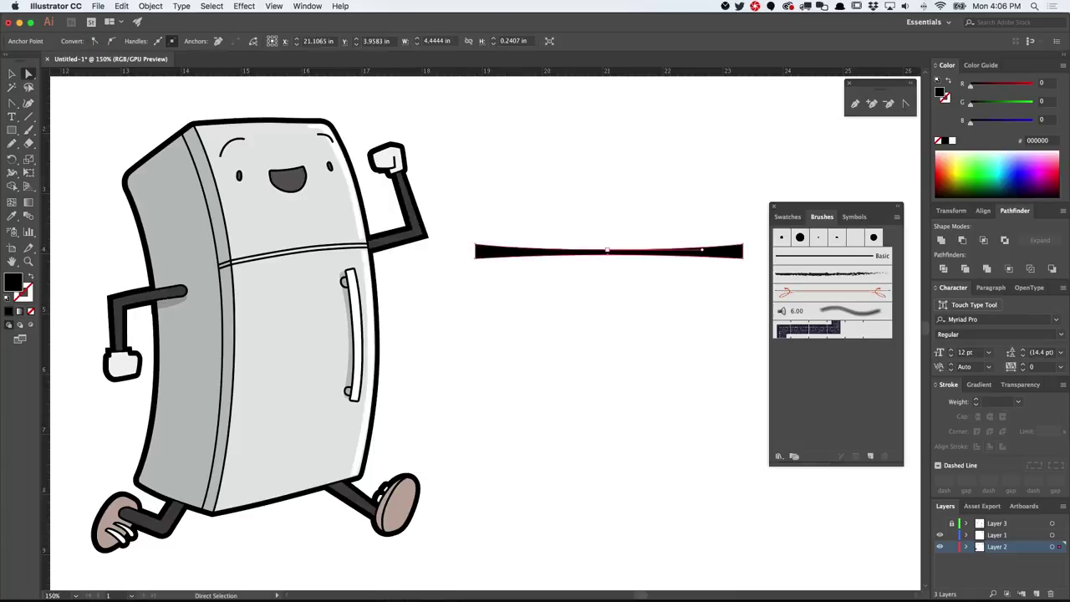
pyautogui.moveTo(608, 250); pyautogui.dragTo(608, 247)
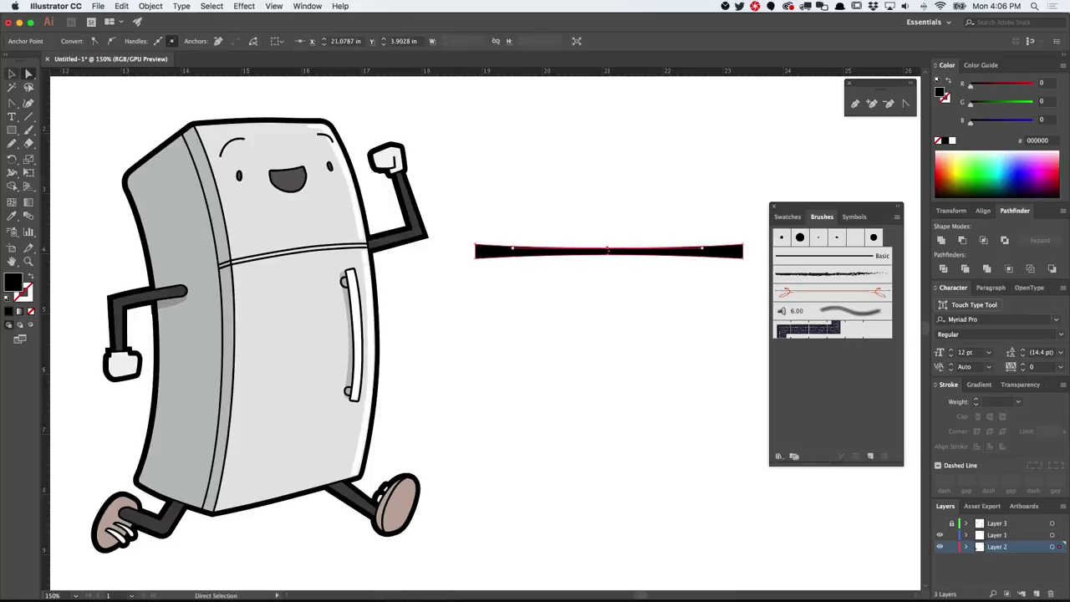
pyautogui.press('v')
pyautogui.moveTo(609, 244); pyautogui.dragTo(608, 249)
pyautogui.press('super+shift+a')
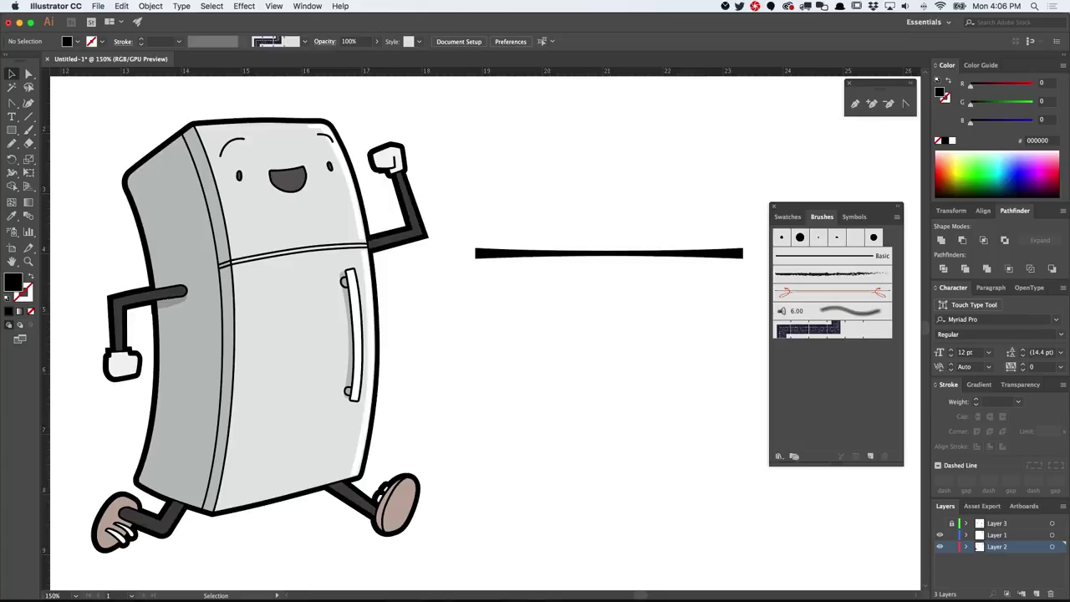
# Step: Create a new Art Brush from the tapered black bar with the stroke direction running left to right and stretched to fit stroke length
pyautogui.click(607, 253)
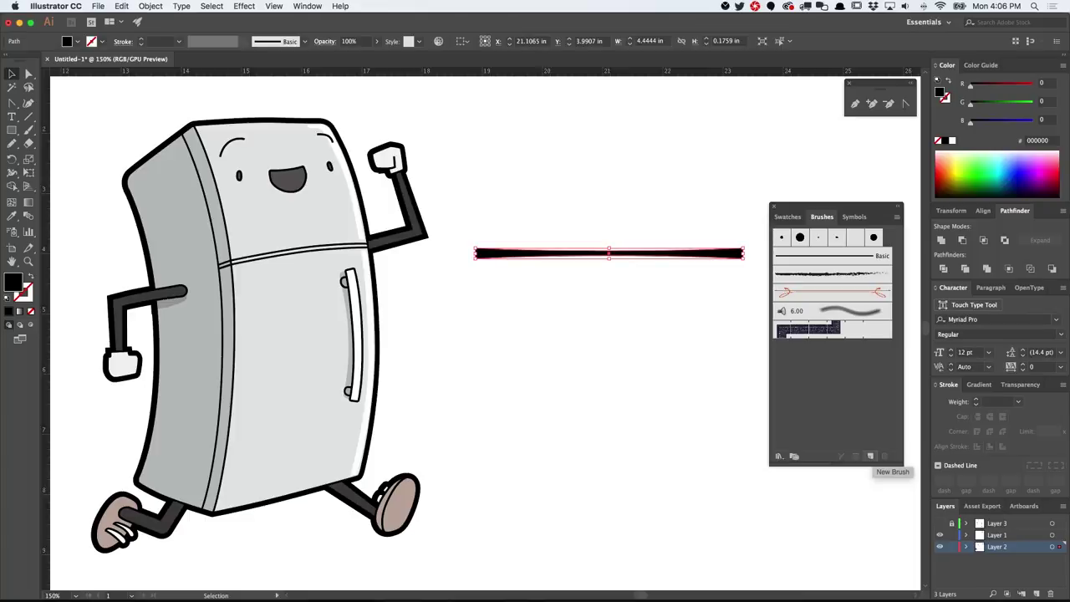
pyautogui.click(870, 456)
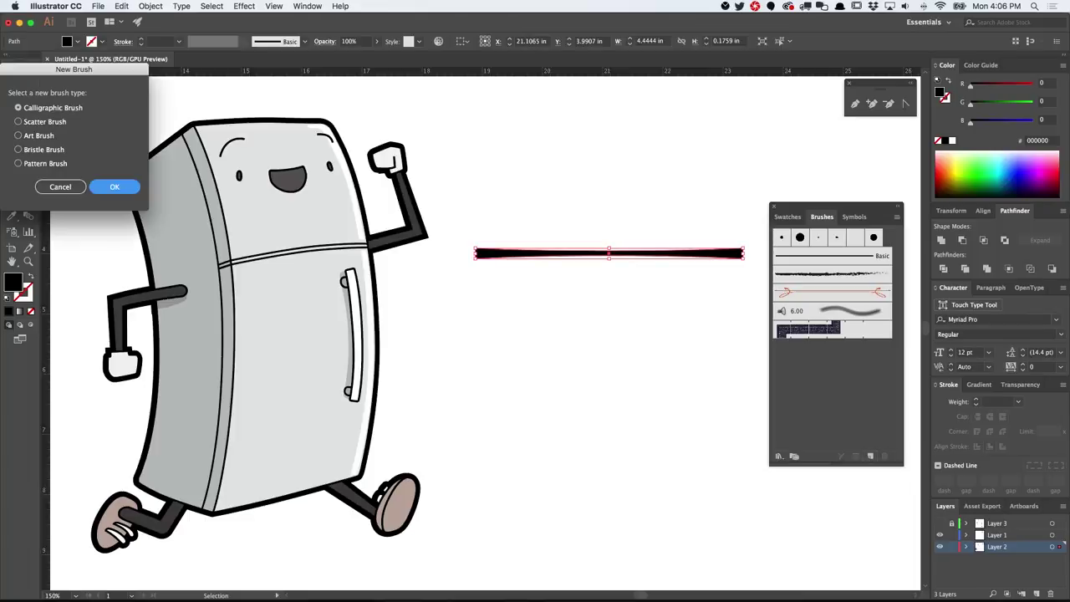
pyautogui.moveTo(74, 70)
pyautogui.mouseDown()
pyautogui.moveTo(352, 109)
pyautogui.moveTo(645, 292)
pyautogui.mouseUp()
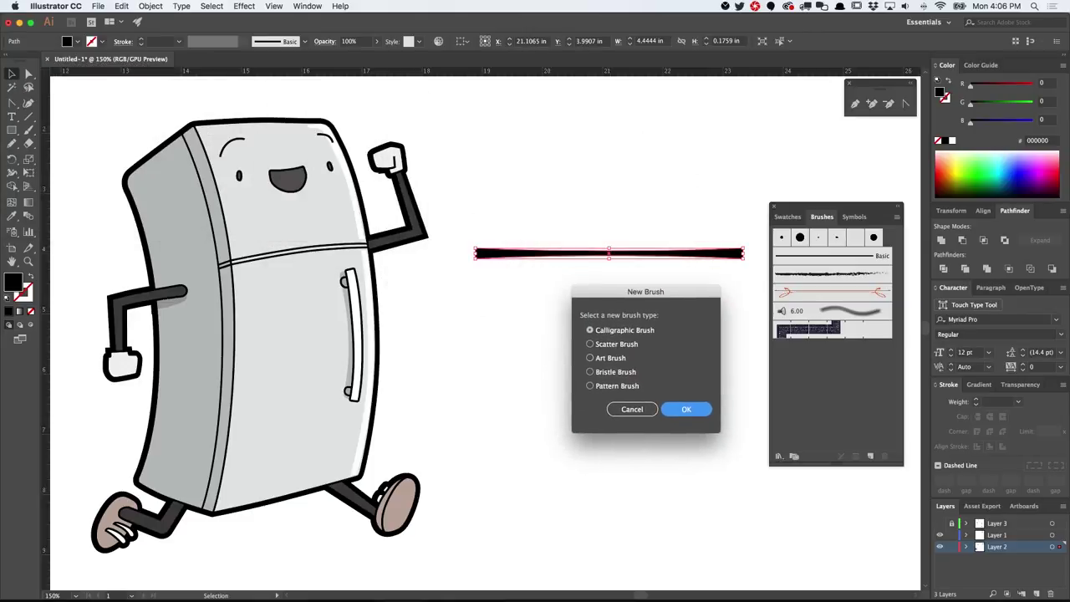
pyautogui.click(589, 358)
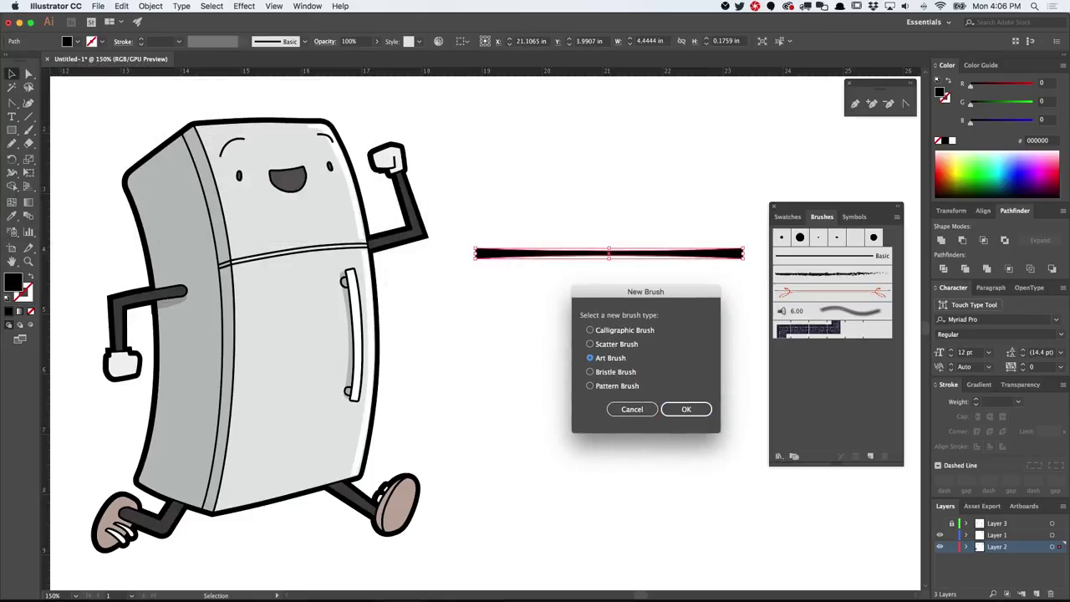
pyautogui.press('Return')
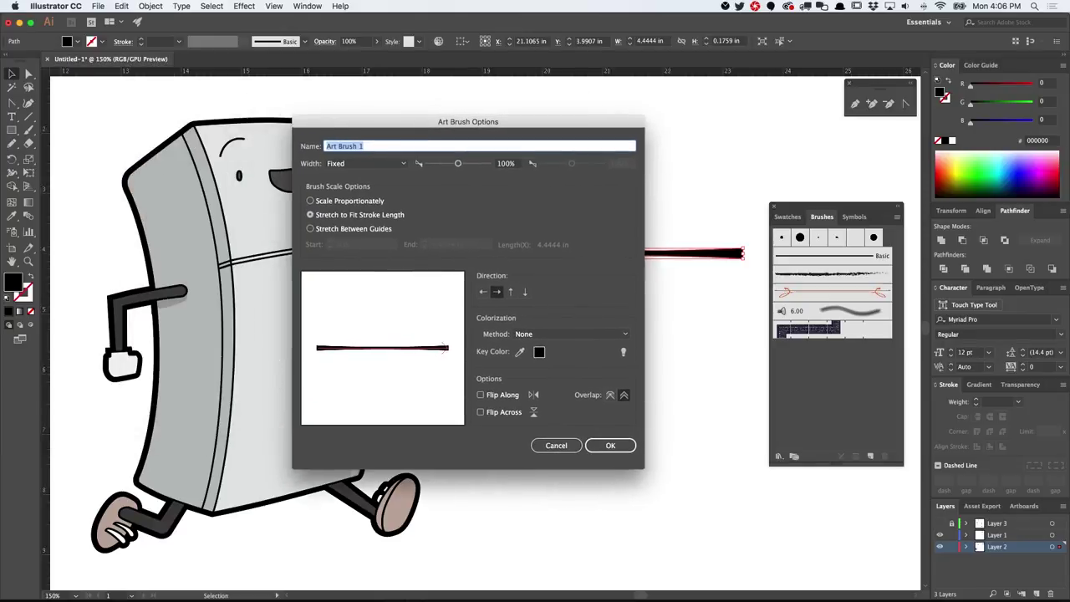
pyautogui.click(511, 291)
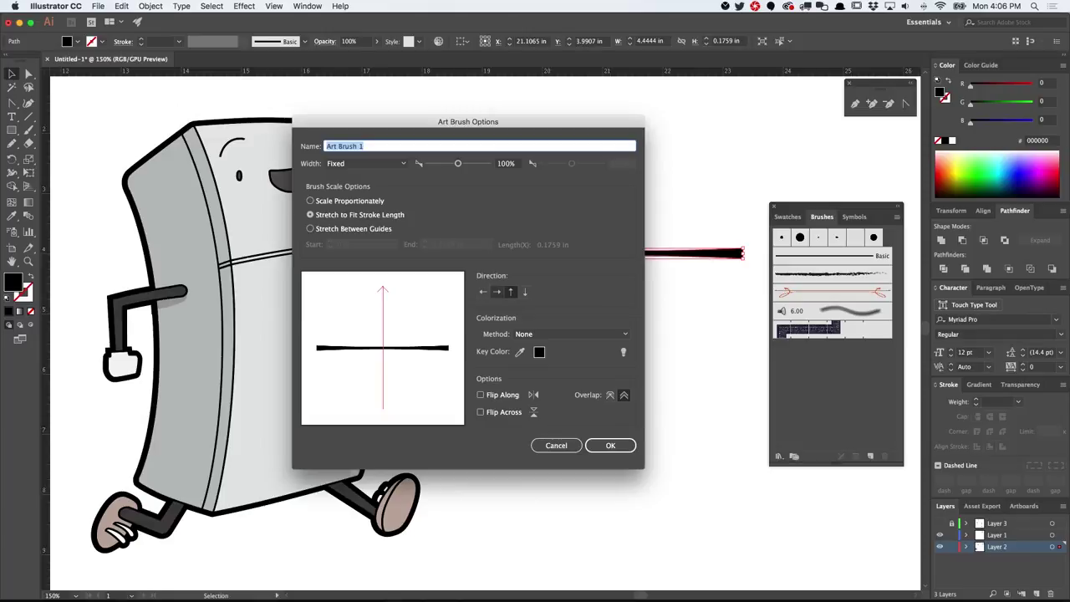
pyautogui.click(497, 290)
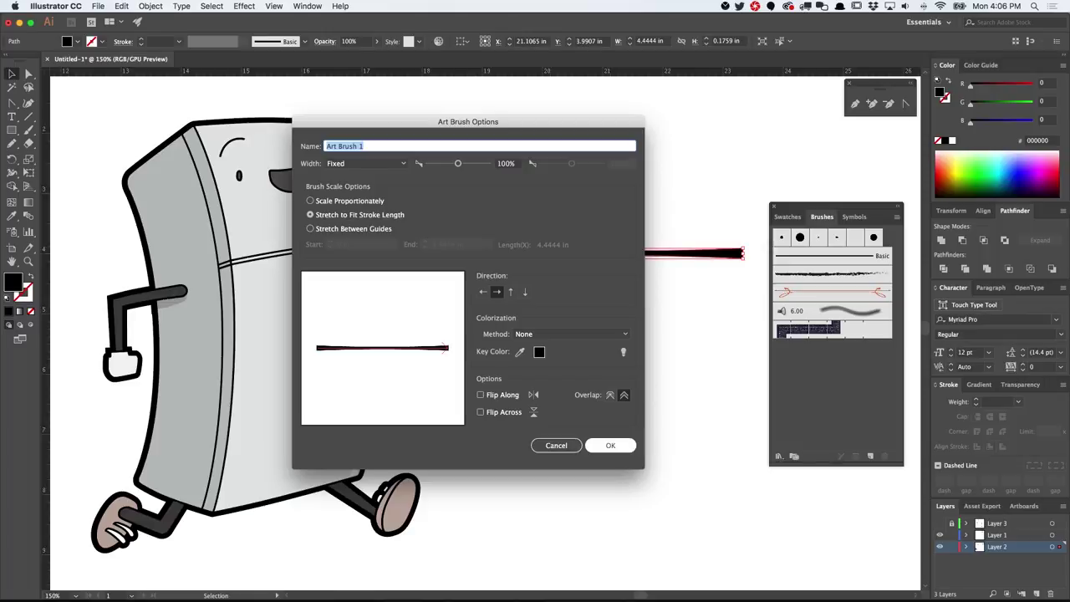
pyautogui.click(610, 445)
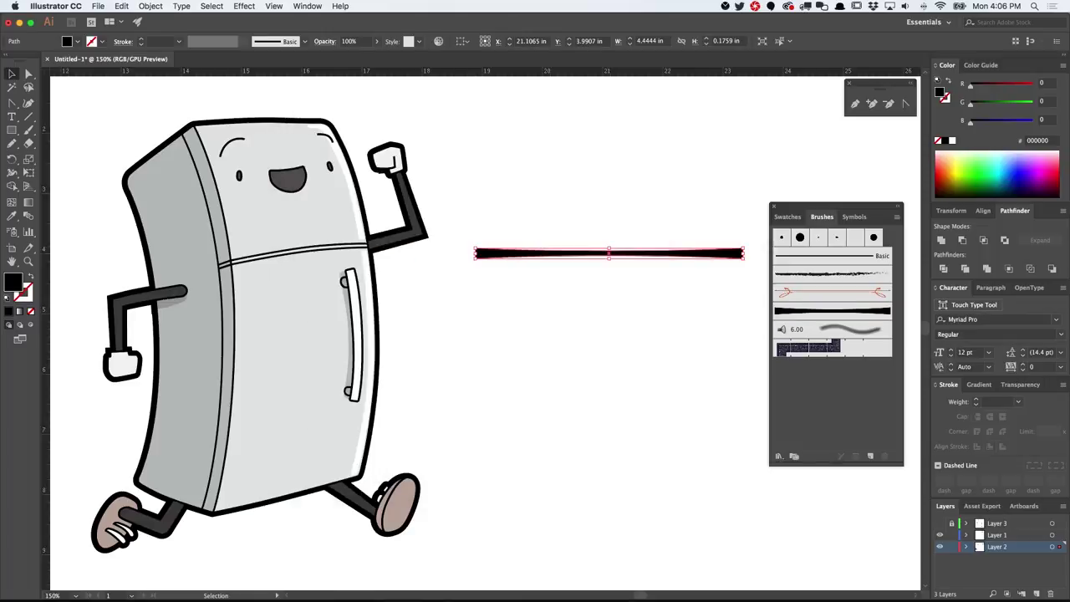
# Step: Apply the new tapered art brush to the fridge's vertical door-edge line and deselect it
pyautogui.click(221, 320)
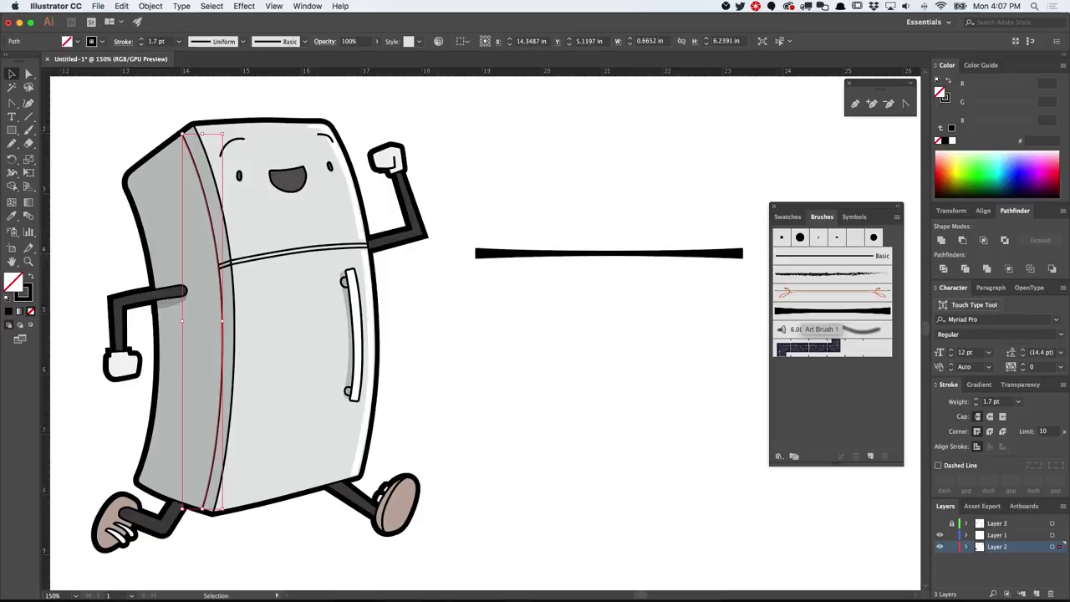
pyautogui.click(802, 311)
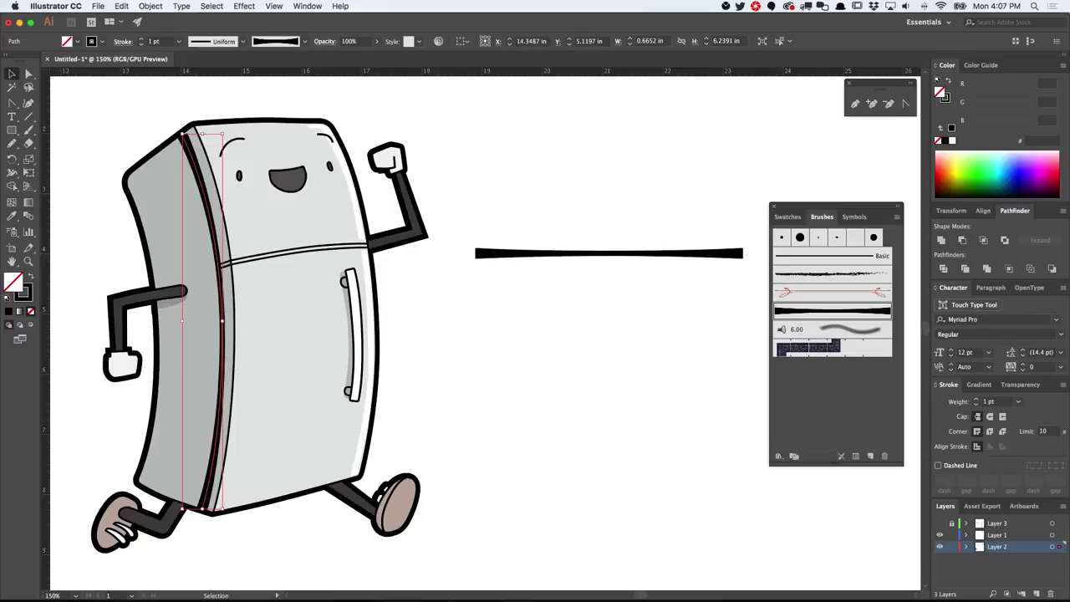
pyautogui.press('super+shift+a')
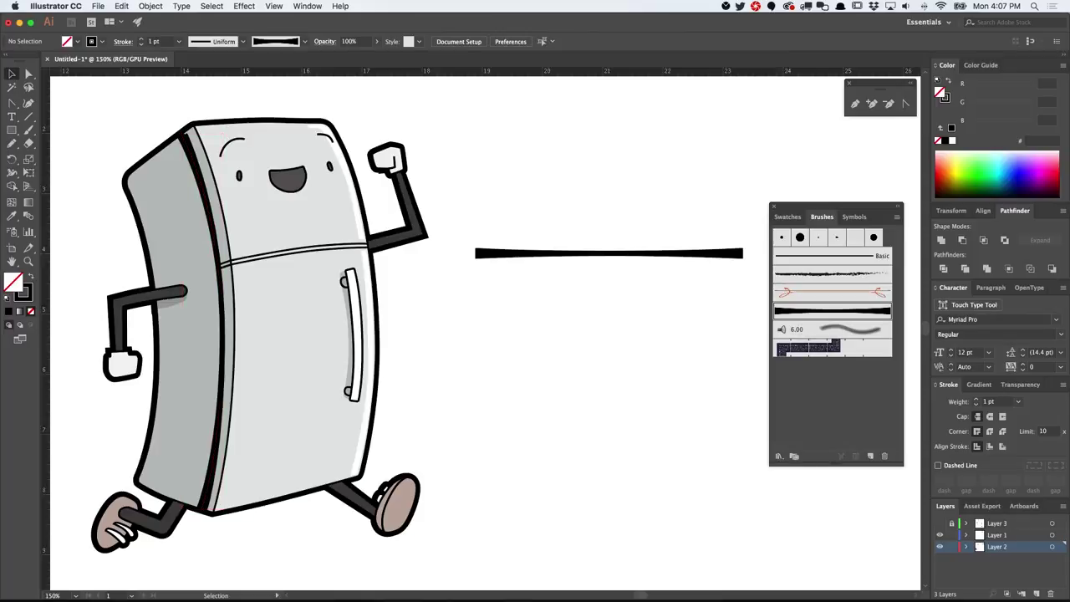
# Step: Set the brushed door-edge line's stroke weight to 0.25 pt and deselect it
pyautogui.click(219, 321)
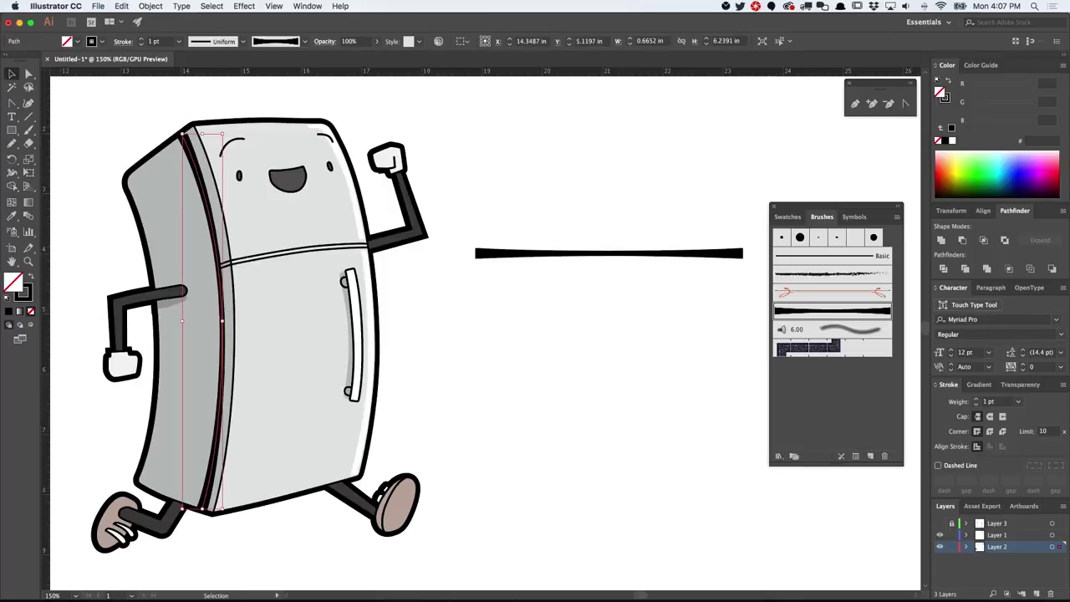
pyautogui.click(1018, 402)
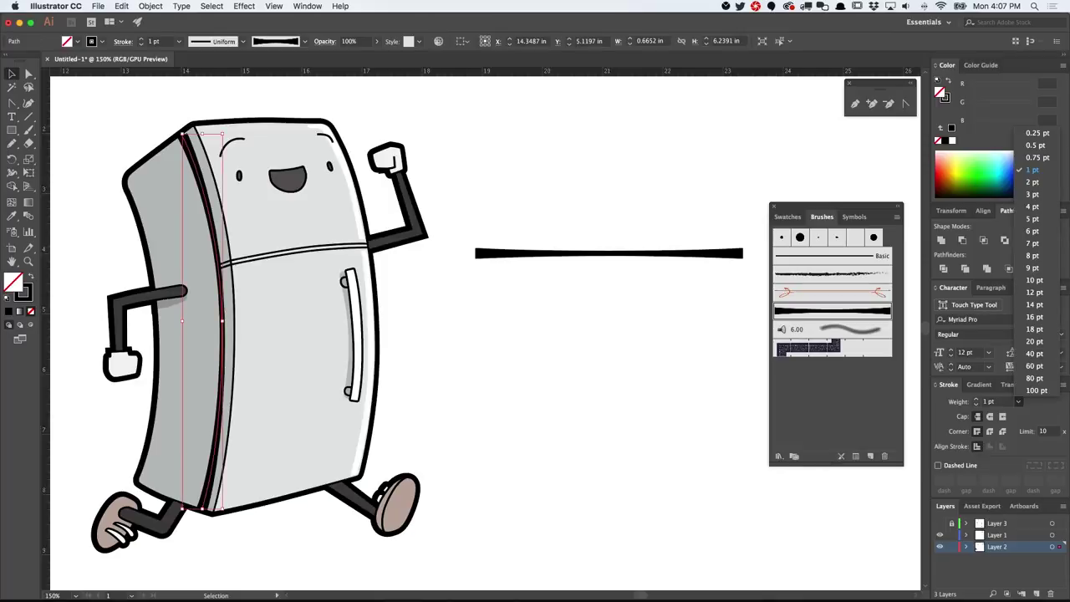
pyautogui.click(1036, 133)
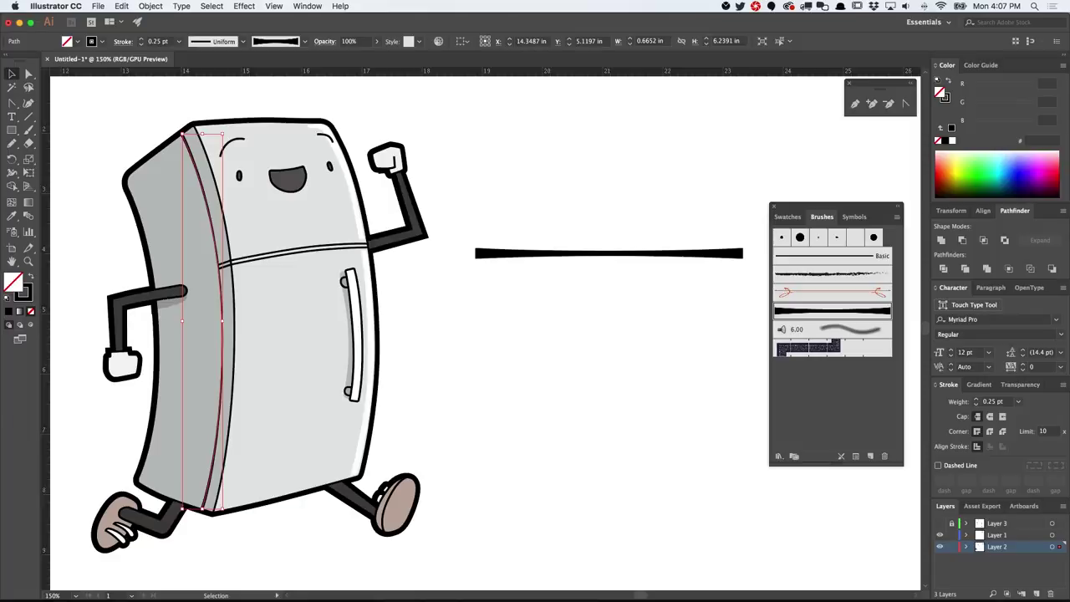
pyautogui.press('super+shift+a')
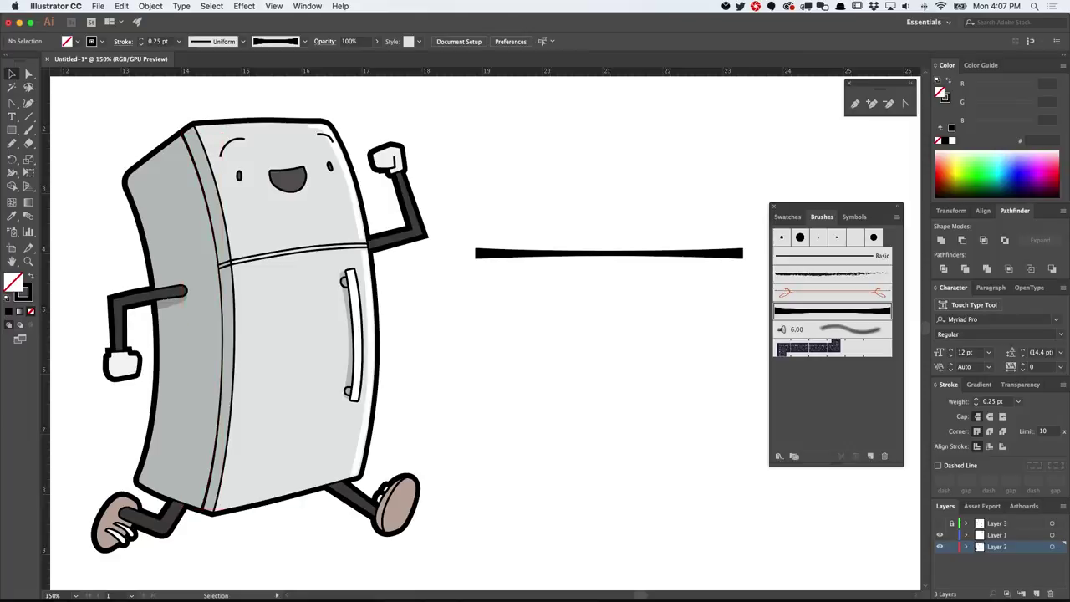
# Step: Set the stroke weight of the fridge's brushed door-edge line to 0.5 pt and deselect it
pyautogui.click(220, 321)
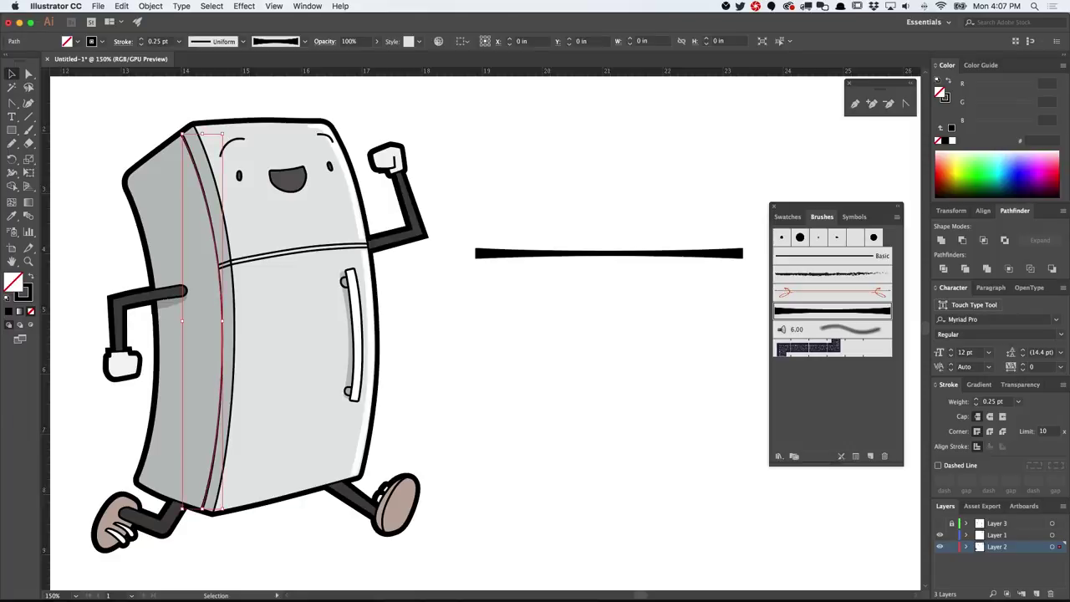
pyautogui.click(1018, 401)
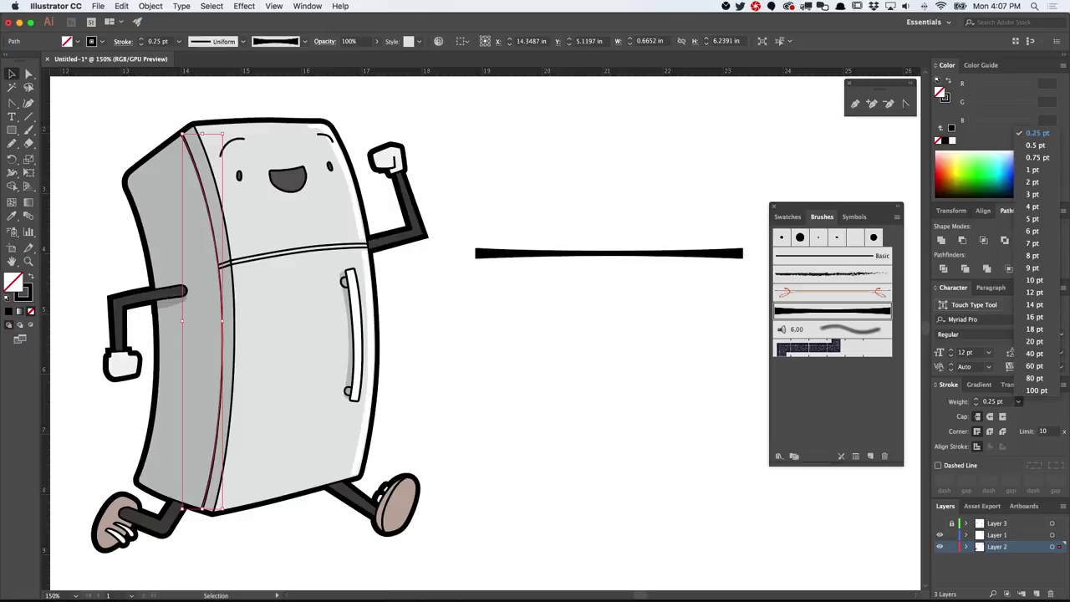
pyautogui.click(1035, 145)
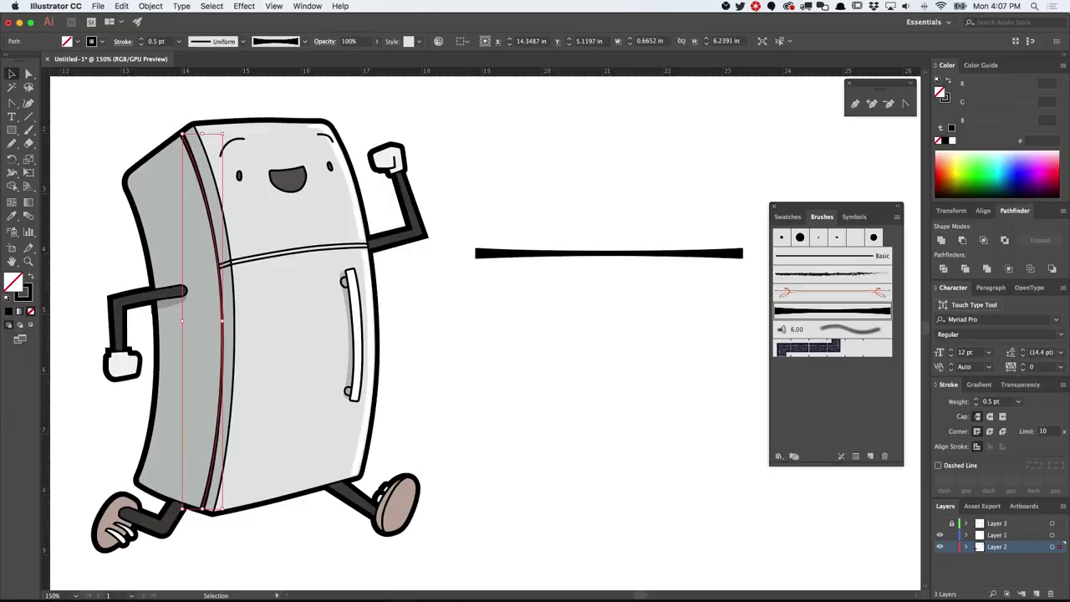
pyautogui.press('super+shift+a')
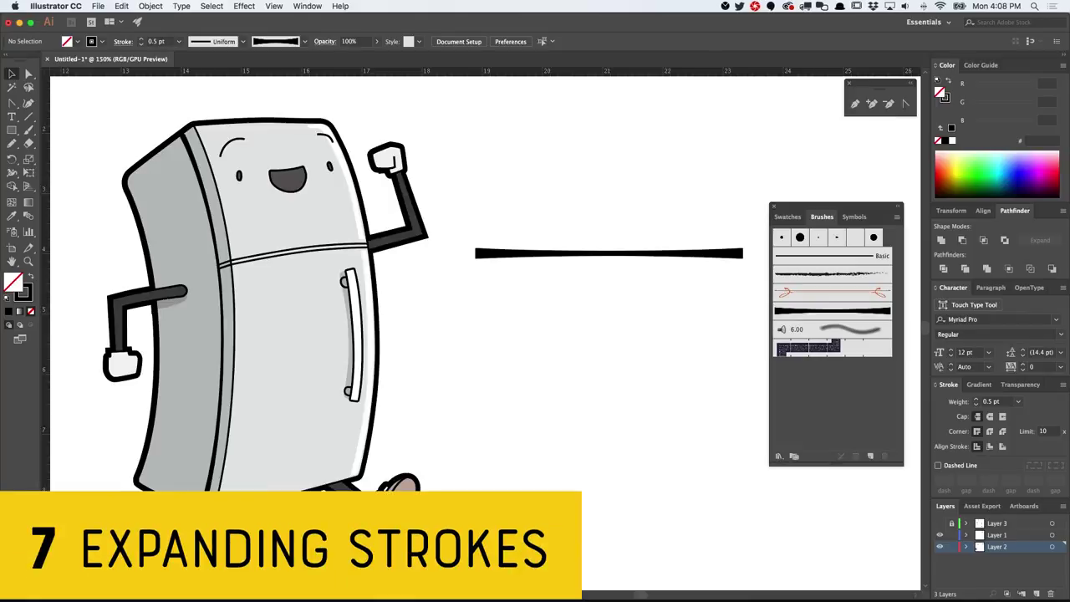
pyautogui.scroll(4, 393, 305)
pyautogui.hscroll(-5, 392, 305)
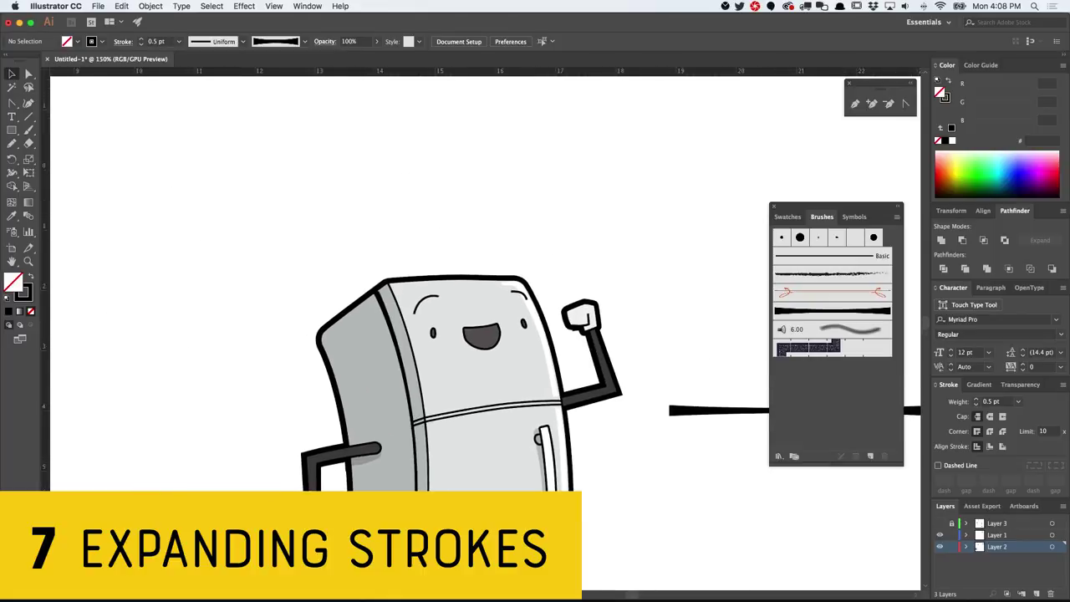
# Step: Convert the fridge's brushed vertical door-edge line into a filled shape with Outline Stroke
pyautogui.scroll(8, 392, 305)
pyautogui.scroll(4, 380, 297)
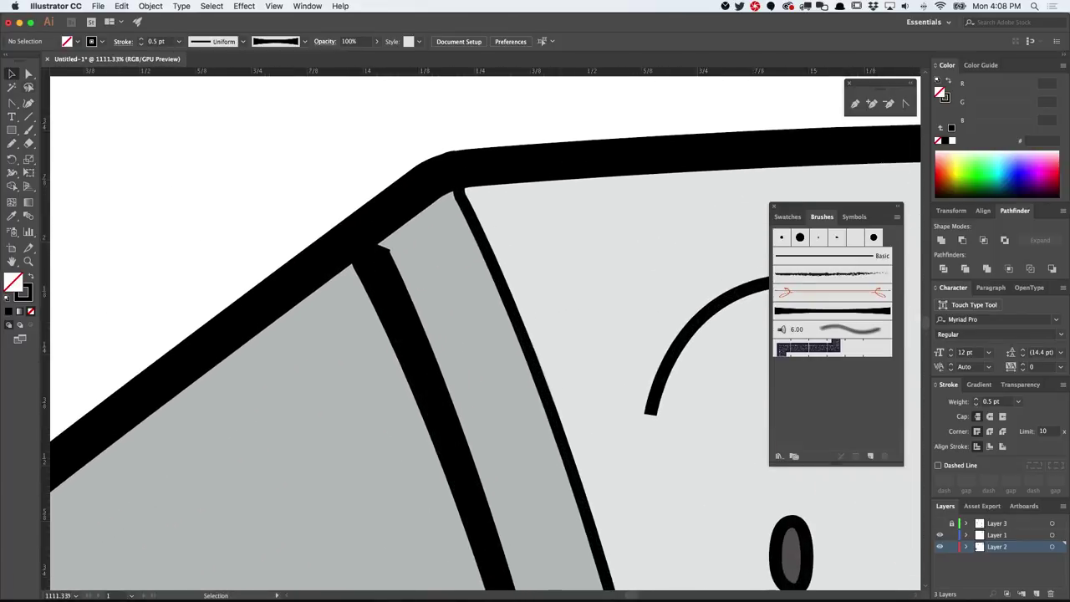
pyautogui.press('a')
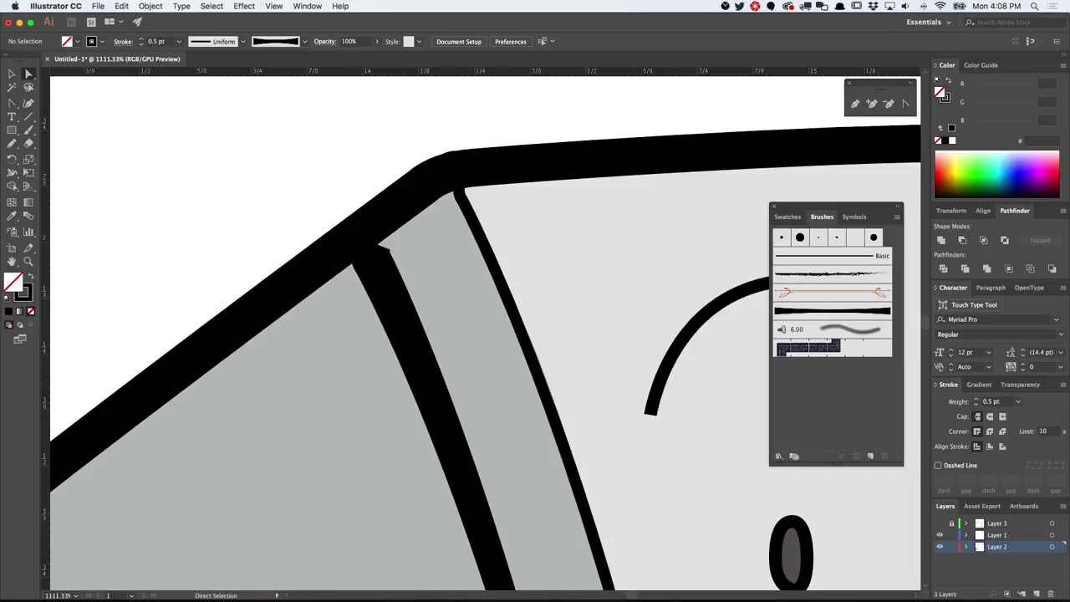
pyautogui.click(377, 269)
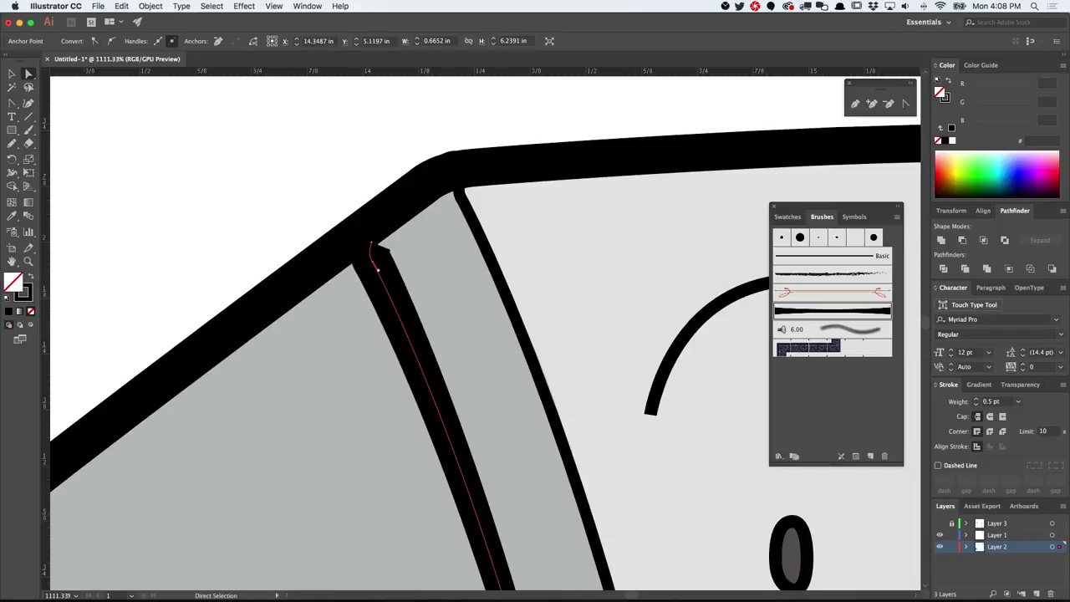
pyautogui.click(151, 6)
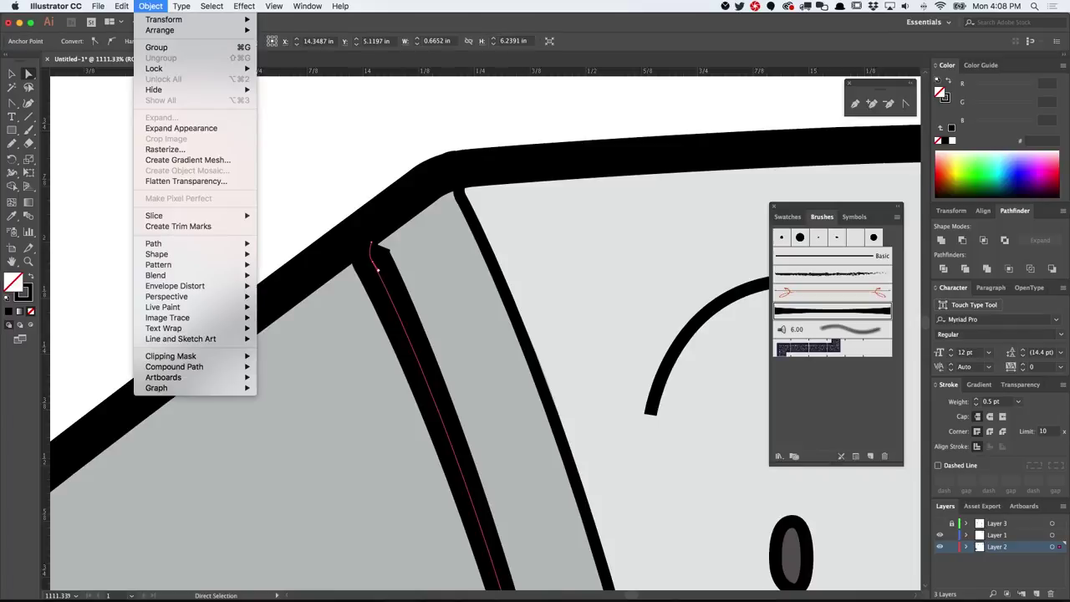
pyautogui.moveTo(193, 243)
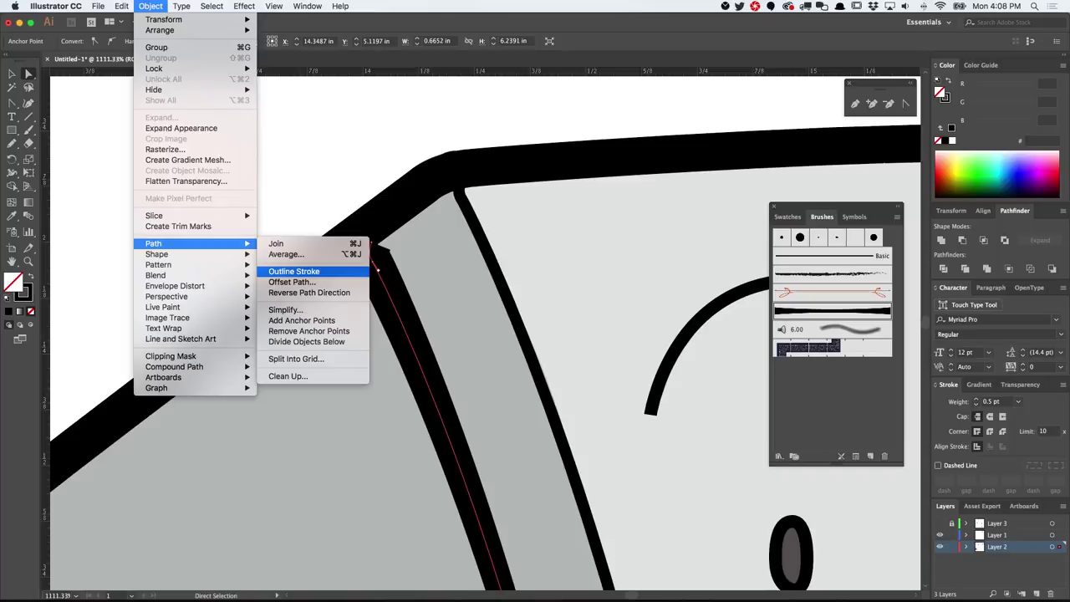
pyautogui.click(294, 270)
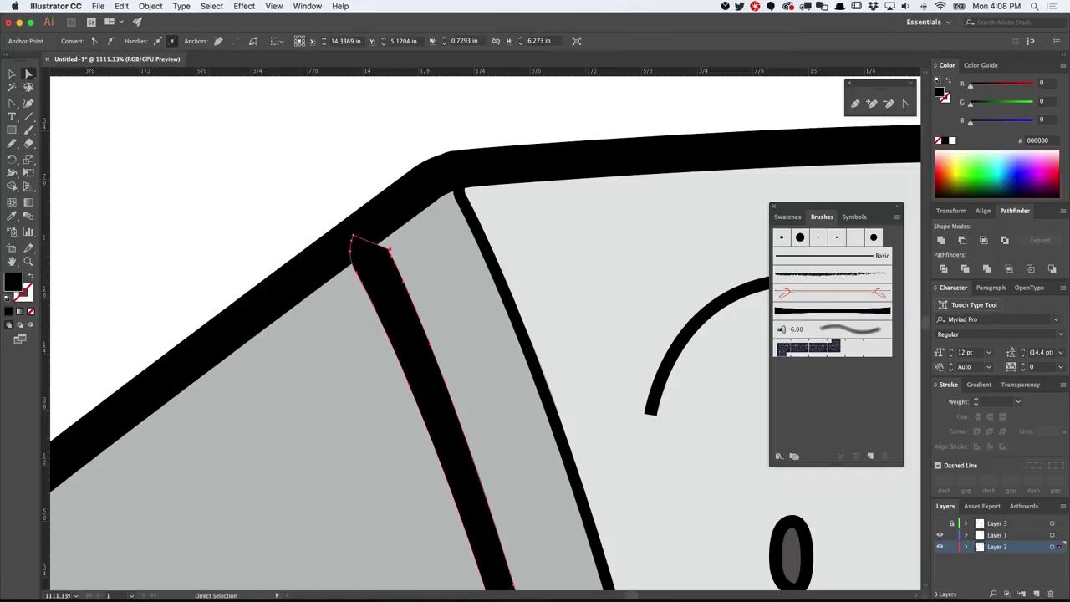
# Step: Move the upper-right corner anchor of the outlined door-edge line up so it tucks into the fridge's thick outline
pyautogui.click(389, 248)
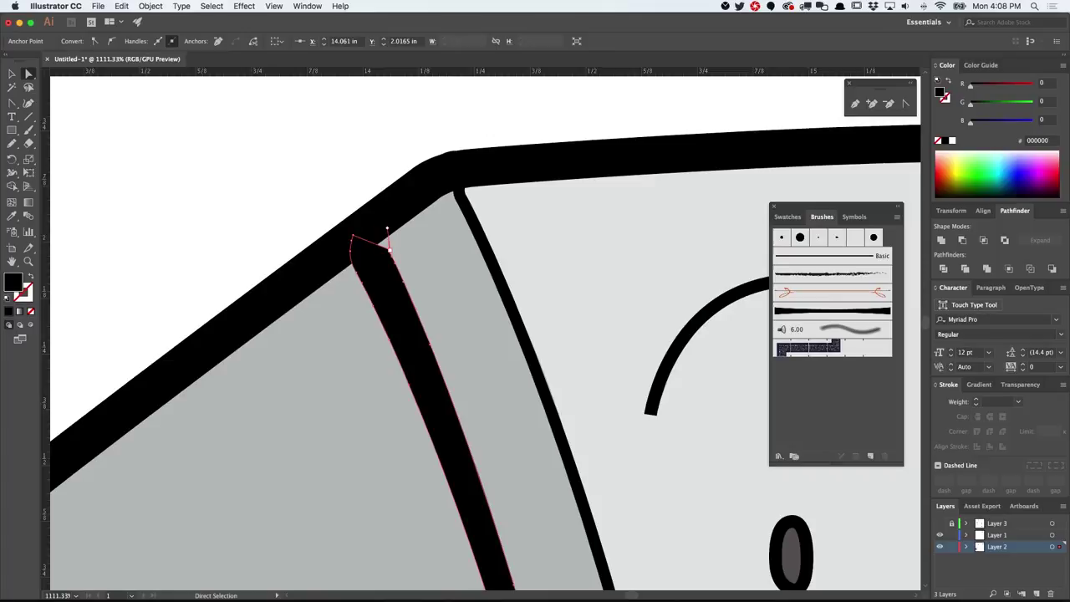
pyautogui.moveTo(387, 227); pyautogui.dragTo(405, 202)
pyautogui.moveTo(390, 249)
pyautogui.mouseDown()
pyautogui.moveTo(389, 219)
pyautogui.moveTo(383, 236)
pyautogui.mouseUp()
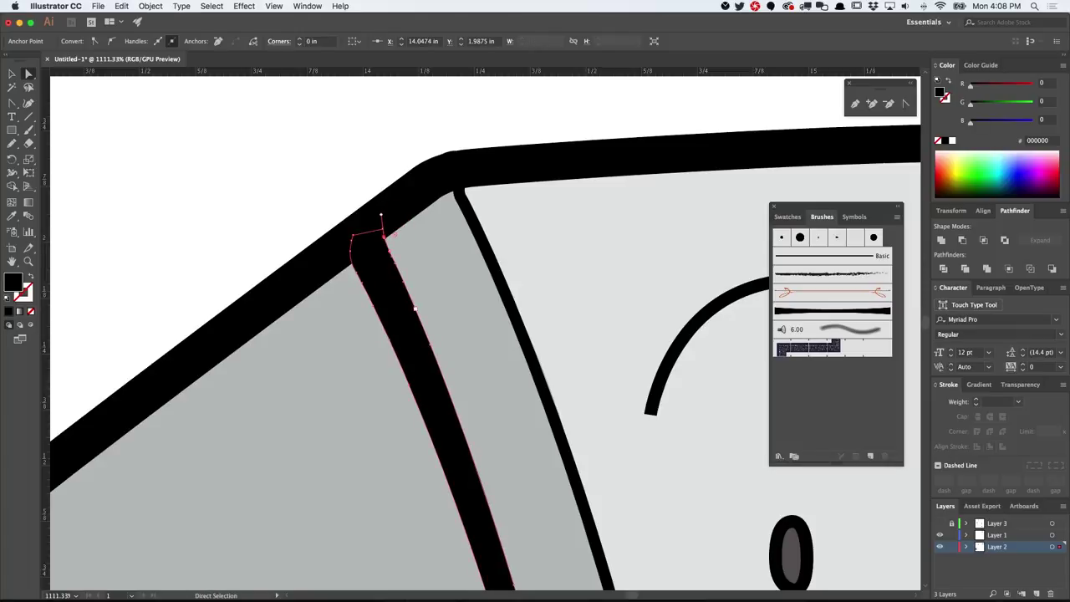
# Step: Try to thicken the middle of the outlined door-edge line by pulling its right-side anchor outward, and undo it
pyautogui.moveTo(493, 468); pyautogui.dragTo(406, 89)
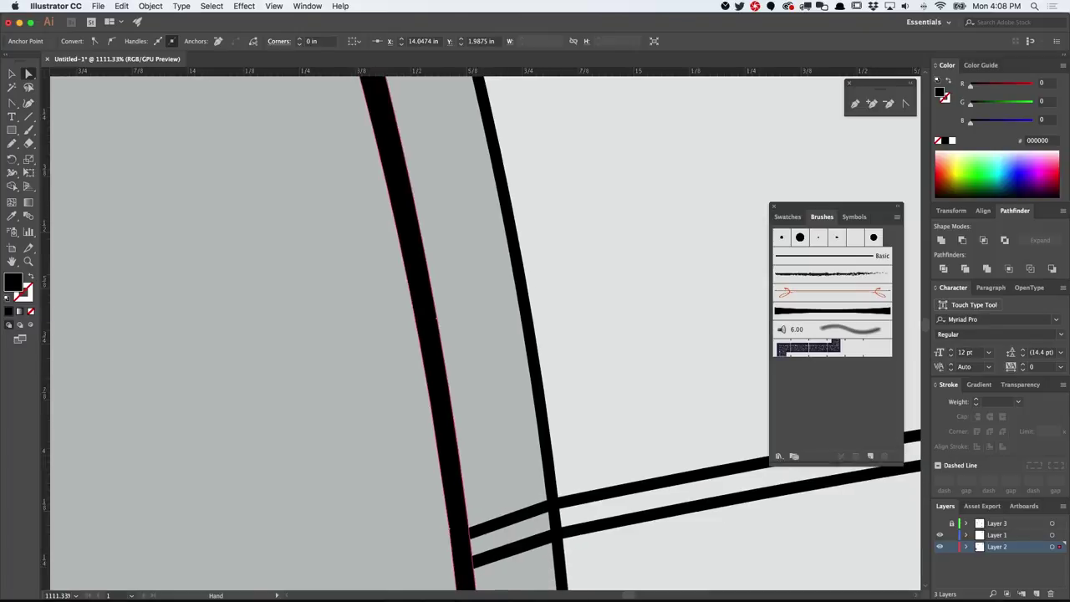
pyautogui.moveTo(435, 319); pyautogui.dragTo(463, 318)
pyautogui.press('v')
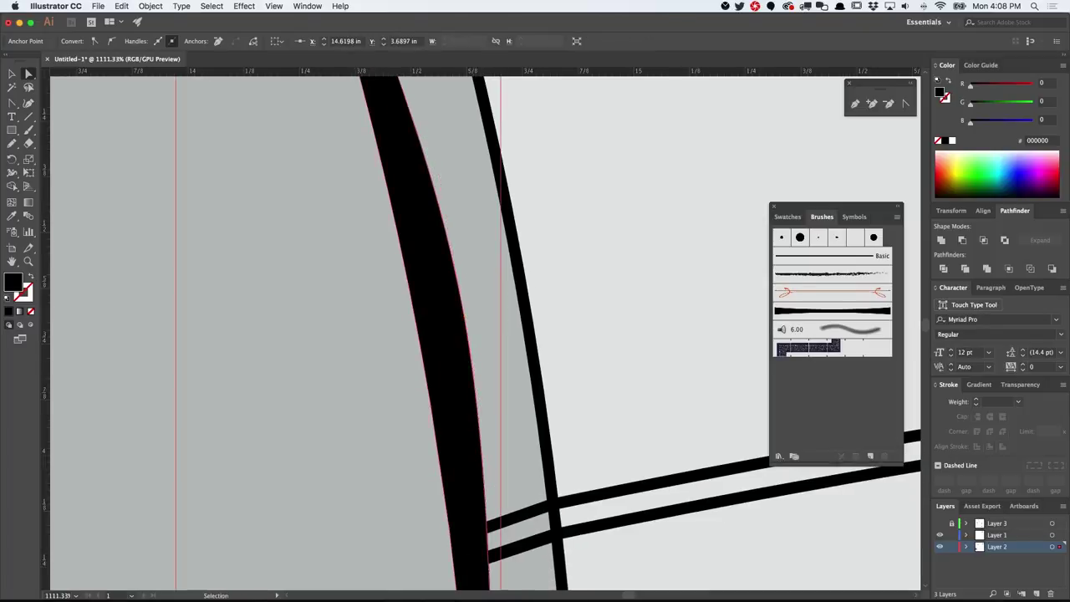
pyautogui.press('super+z')
pyautogui.press('super+minus')
pyautogui.press('super+minus')
pyautogui.press('super+minus')
pyautogui.press('super+minus')
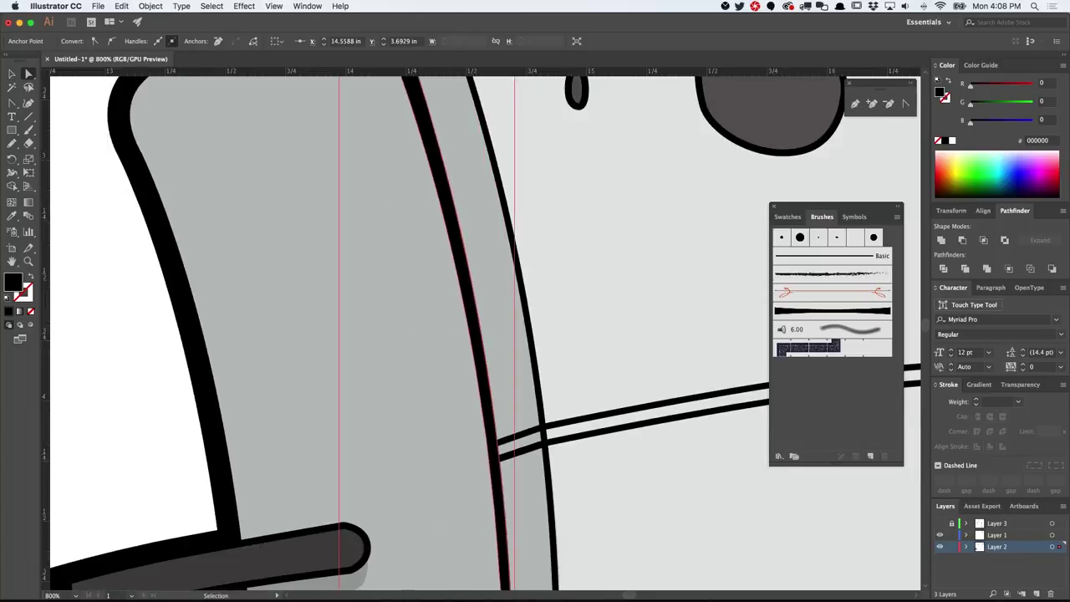
pyautogui.moveTo(474, 281); pyautogui.dragTo(286, 333)
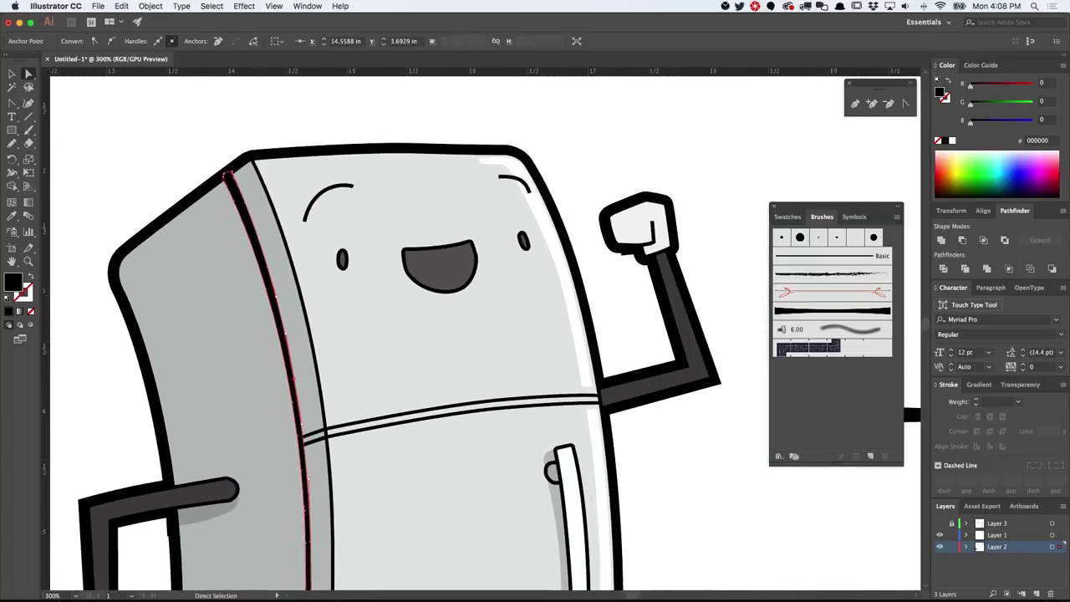
# Step: Reselect the whole outlined door-edge line and examine the anchor points near its upper end
pyautogui.press('super+shift+a')
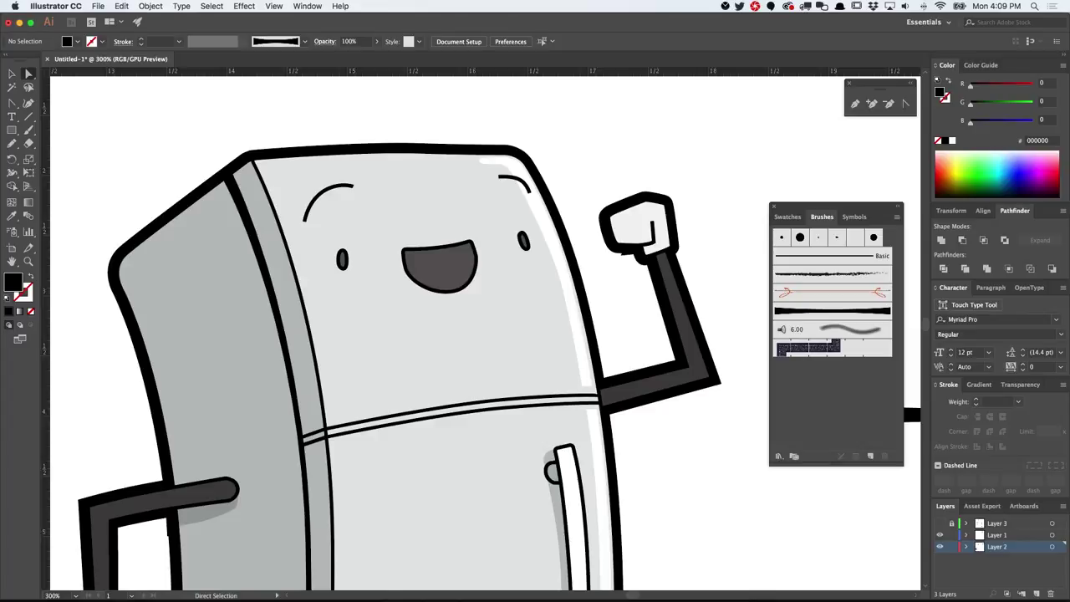
pyautogui.click(237, 188)
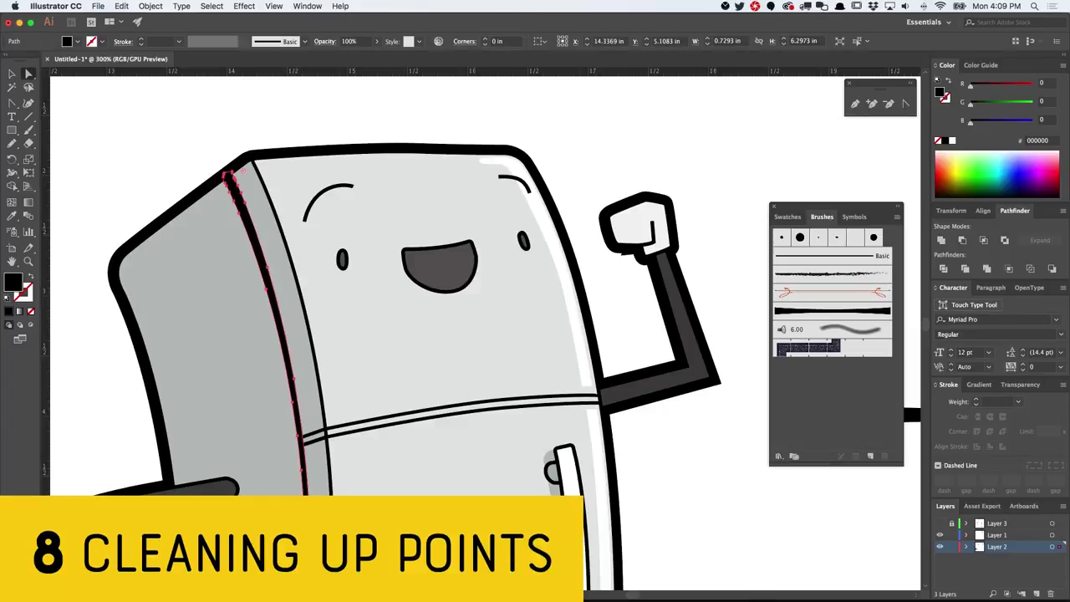
pyautogui.moveTo(195, 219); pyautogui.dragTo(485, 251)
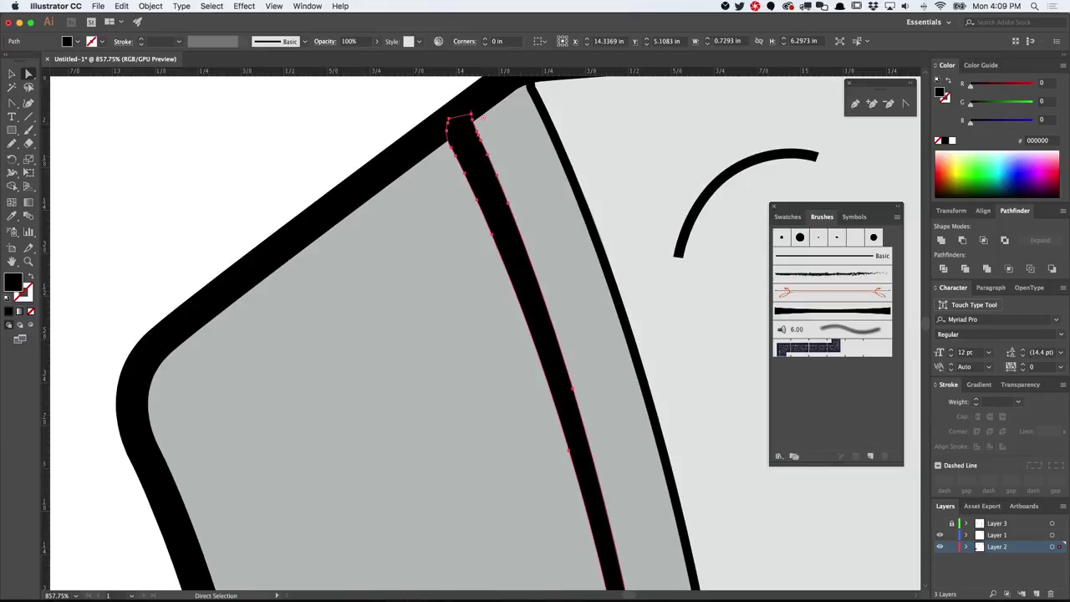
# Step: Try to shift anchor points on the left side of the outlined line near its upper end, and undo the changes
pyautogui.click(465, 173)
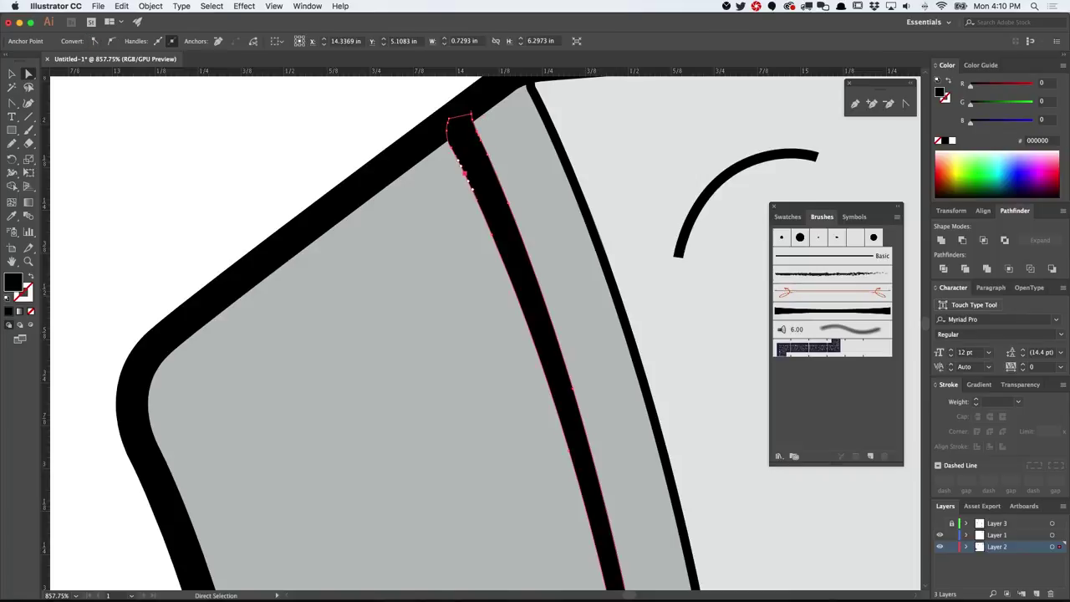
pyautogui.moveTo(465, 173)
pyautogui.mouseDown()
pyautogui.moveTo(453, 173)
pyautogui.moveTo(469, 203)
pyautogui.mouseUp()
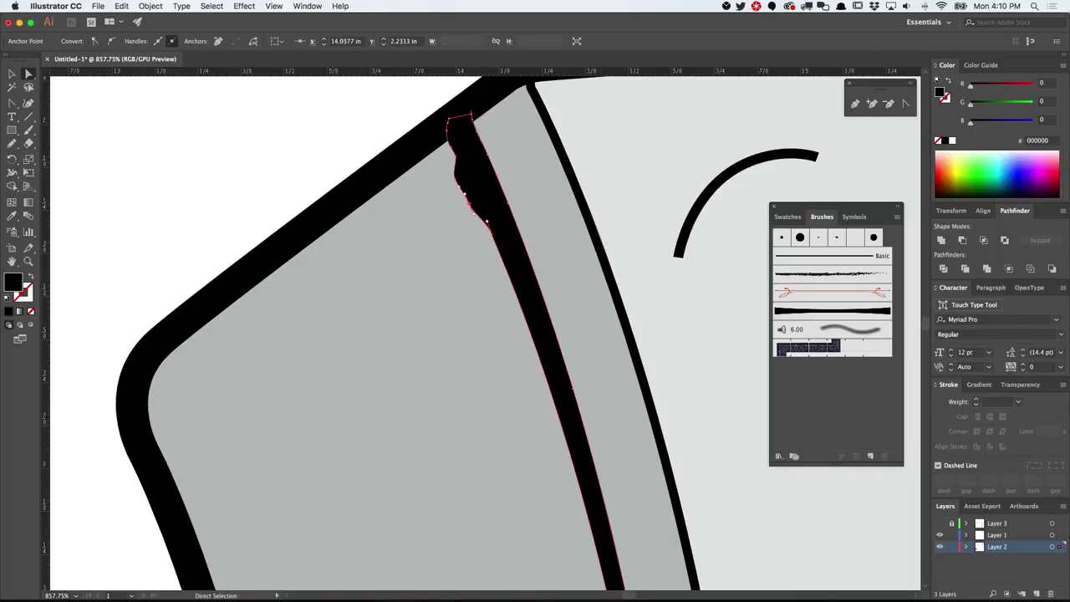
pyautogui.press('super+z')
pyautogui.press('super+z')
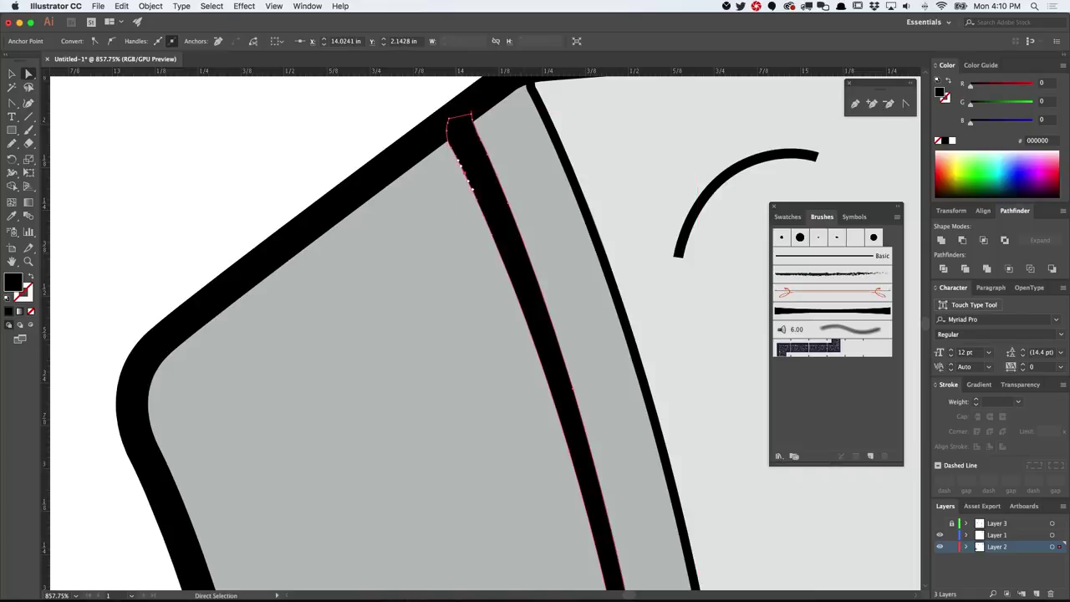
pyautogui.press('super+z')
pyautogui.press('super+z')
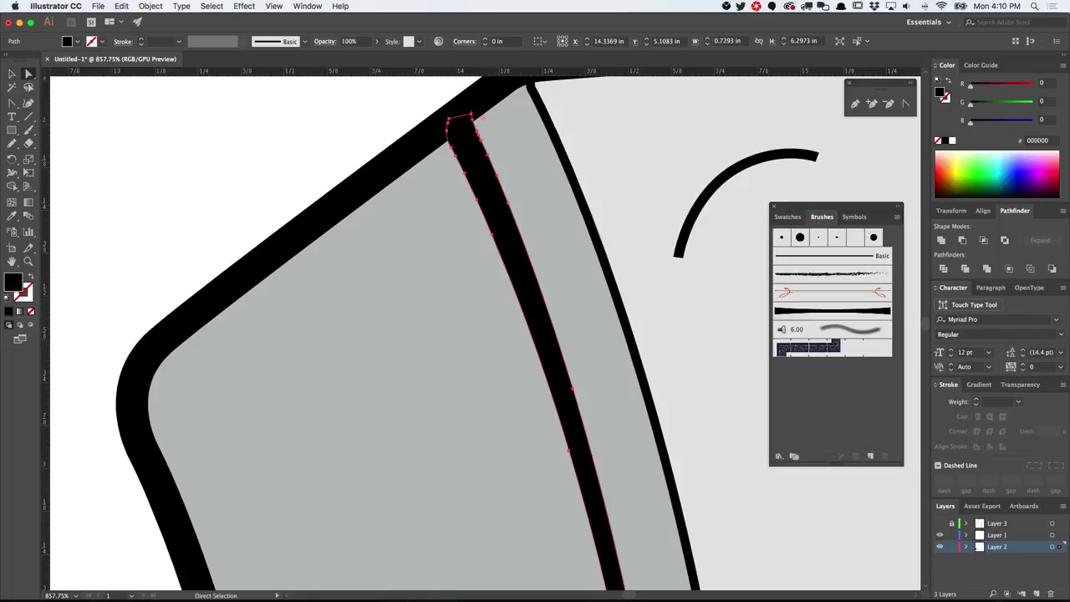
# Step: Start a Simplify operation on the outlined door-edge path with the preview turned on
pyautogui.click(150, 6)
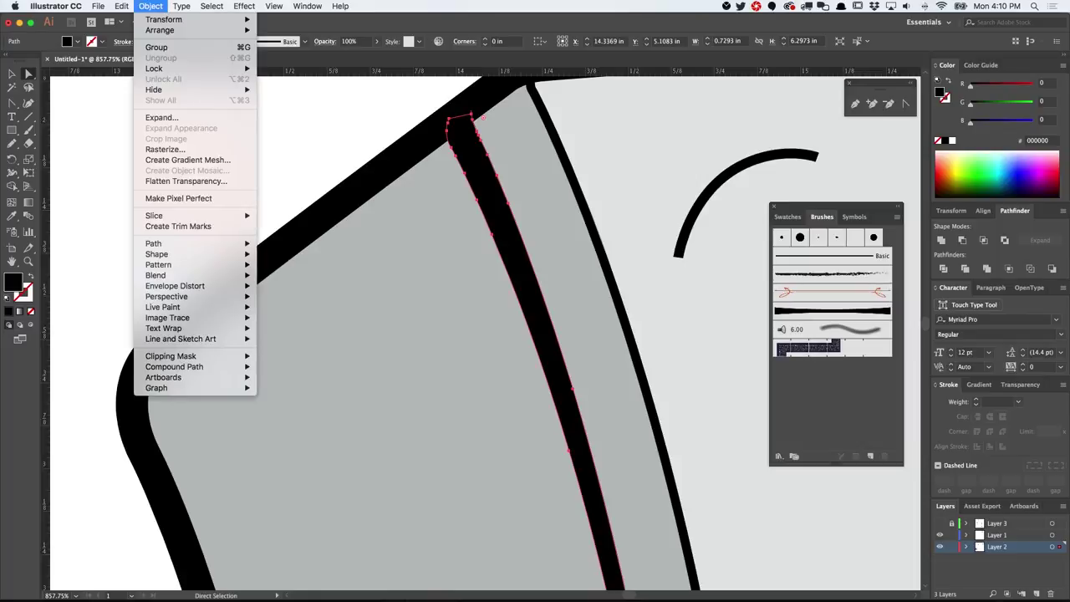
pyautogui.moveTo(167, 243)
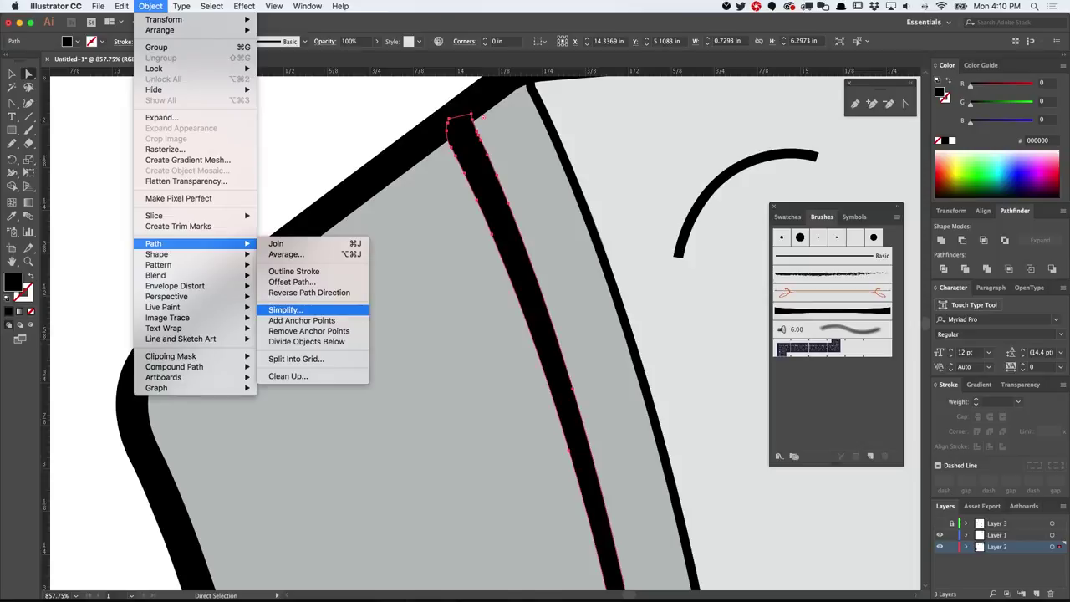
pyautogui.click(284, 311)
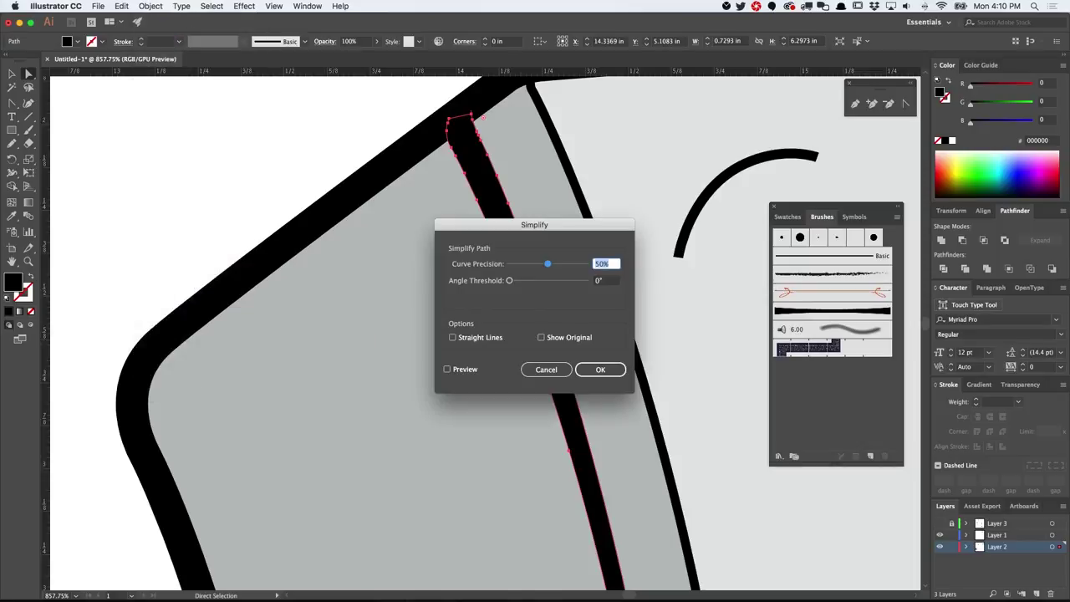
pyautogui.moveTo(534, 224); pyautogui.dragTo(674, 123)
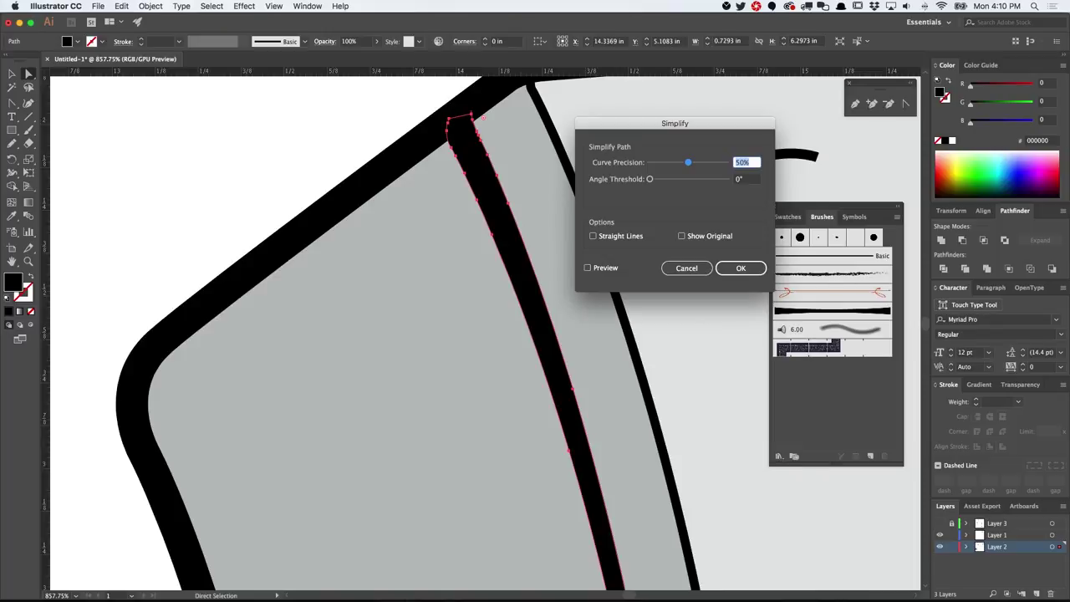
pyautogui.click(588, 268)
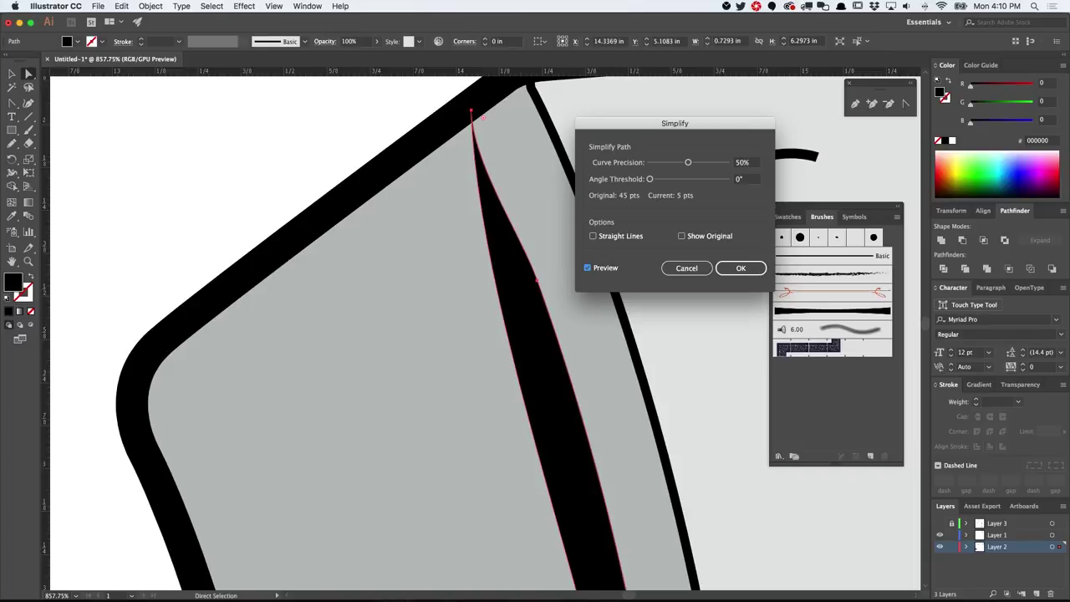
# Step: Test different curve precision values for the door-edge path and apply the simplification at 96%
pyautogui.moveTo(688, 162); pyautogui.dragTo(712, 162)
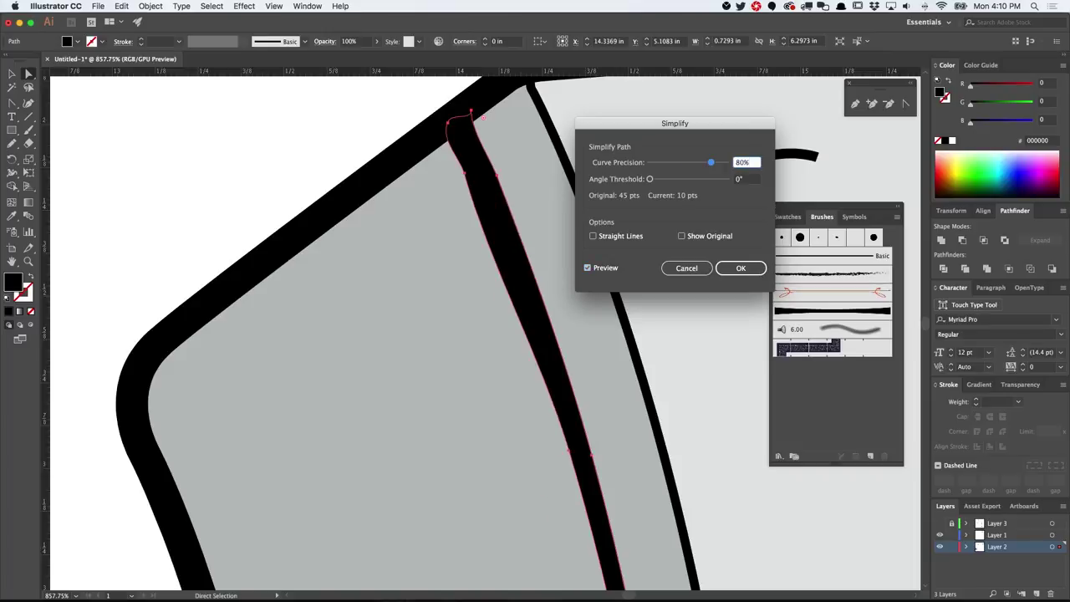
pyautogui.moveTo(711, 162); pyautogui.dragTo(726, 162)
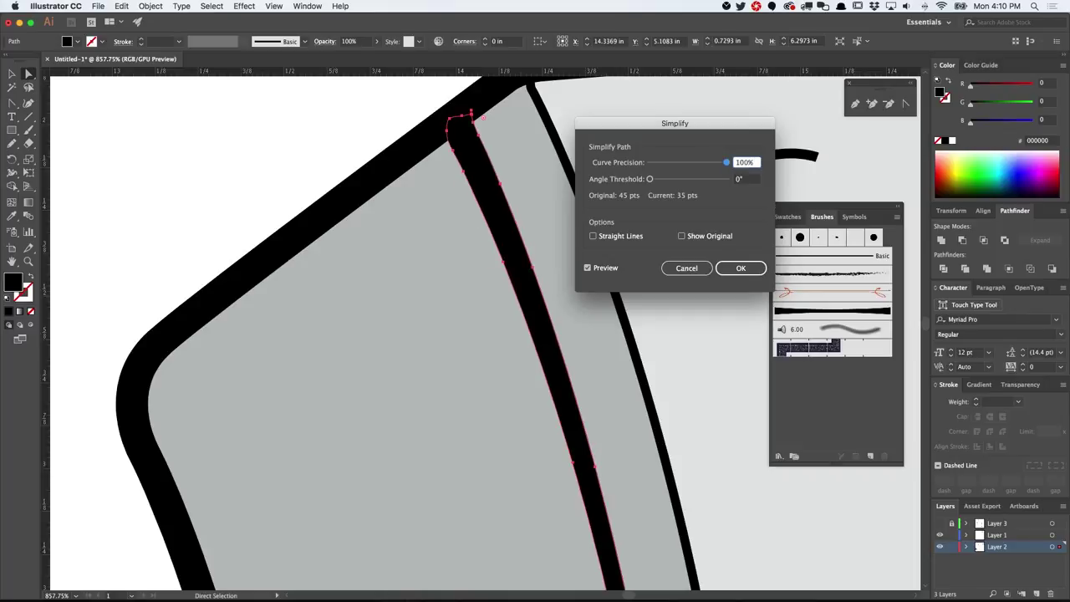
pyautogui.moveTo(725, 162); pyautogui.dragTo(724, 162)
pyautogui.press('Down')
pyautogui.press('Down')
pyautogui.press('Down')
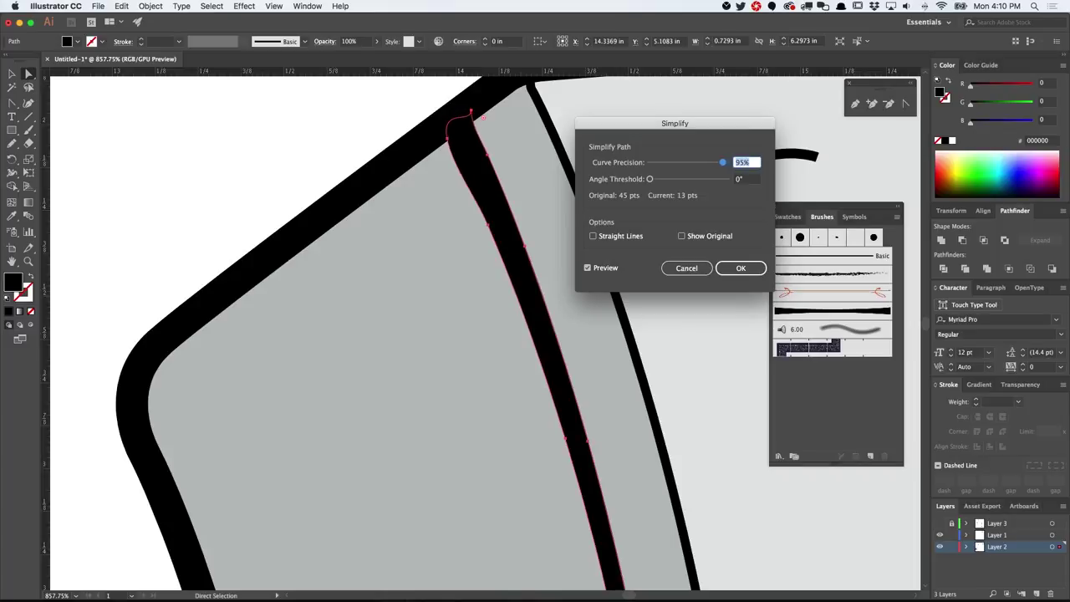
pyautogui.write('96%')
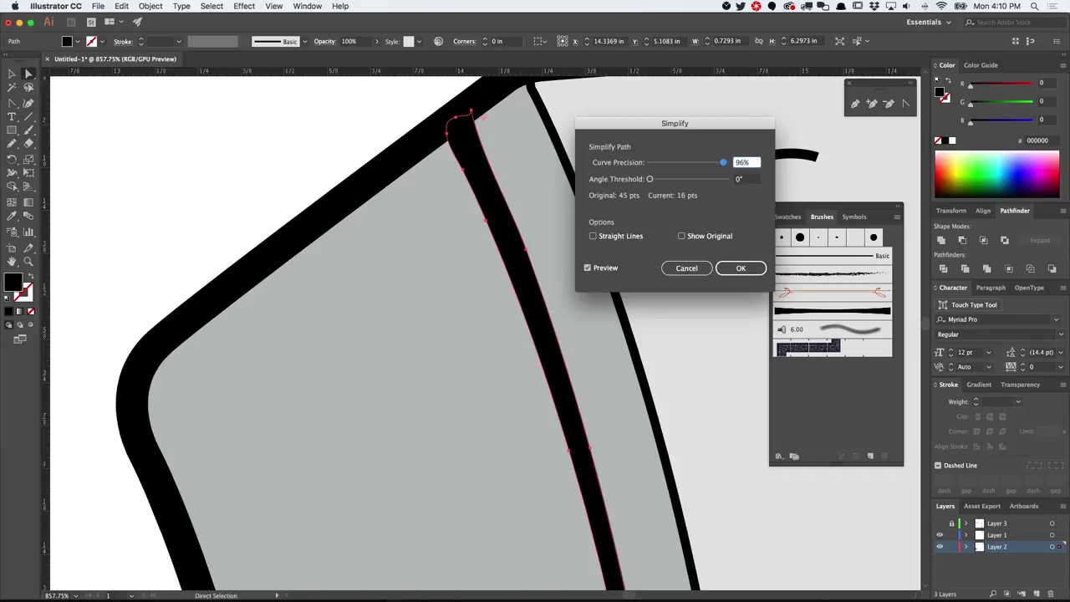
pyautogui.press('Return')
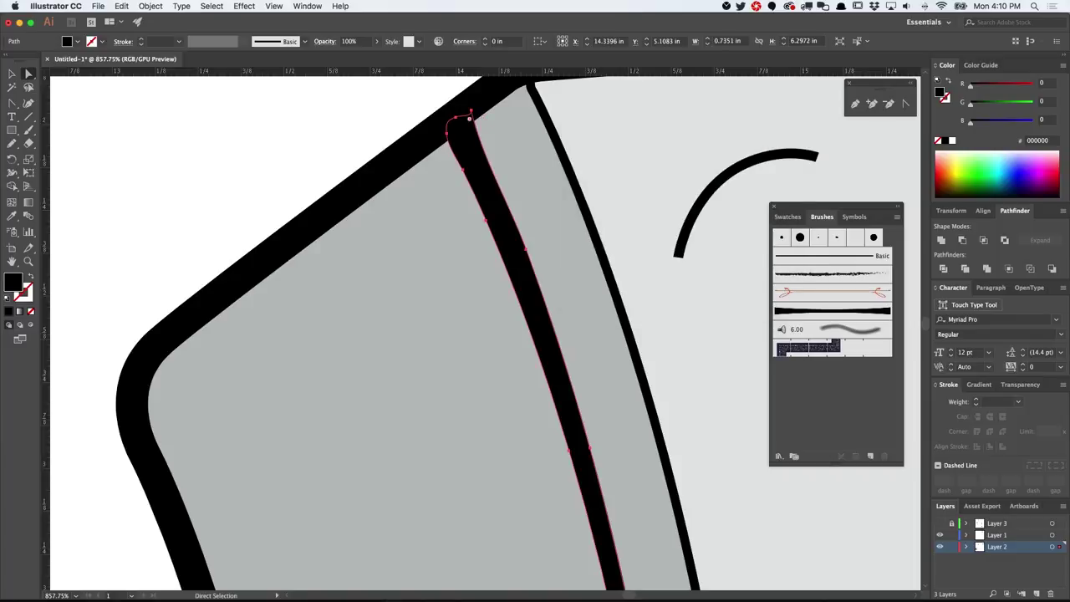
# Step: Delete the excess anchor points from the outlined door-edge line with the Delete Anchor Point tool, working from its upper end
pyautogui.click(318, 226)
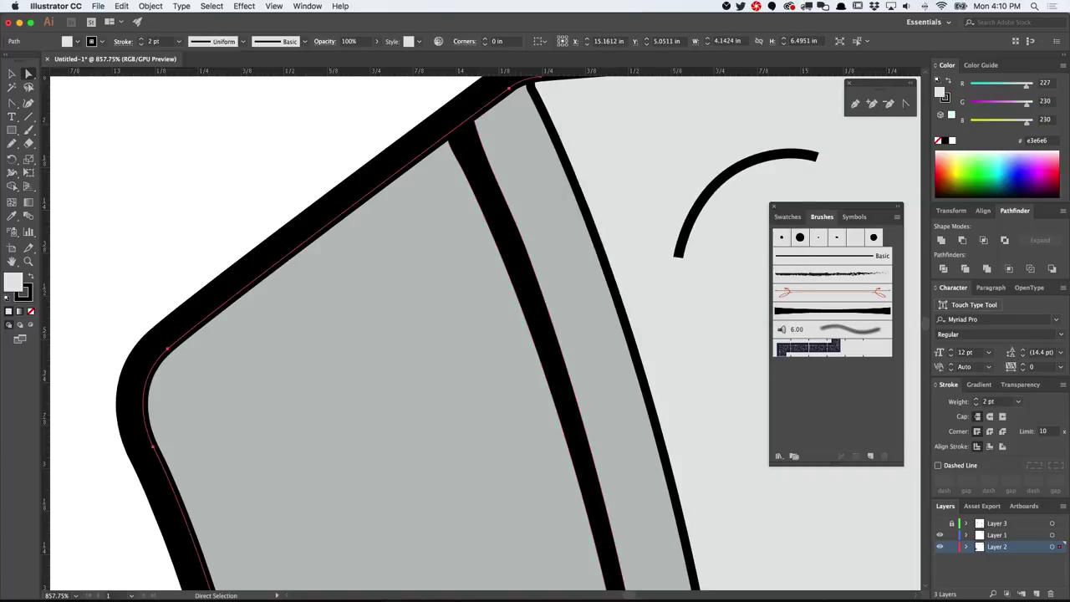
pyautogui.press('super+shift+a')
pyautogui.click(486, 190)
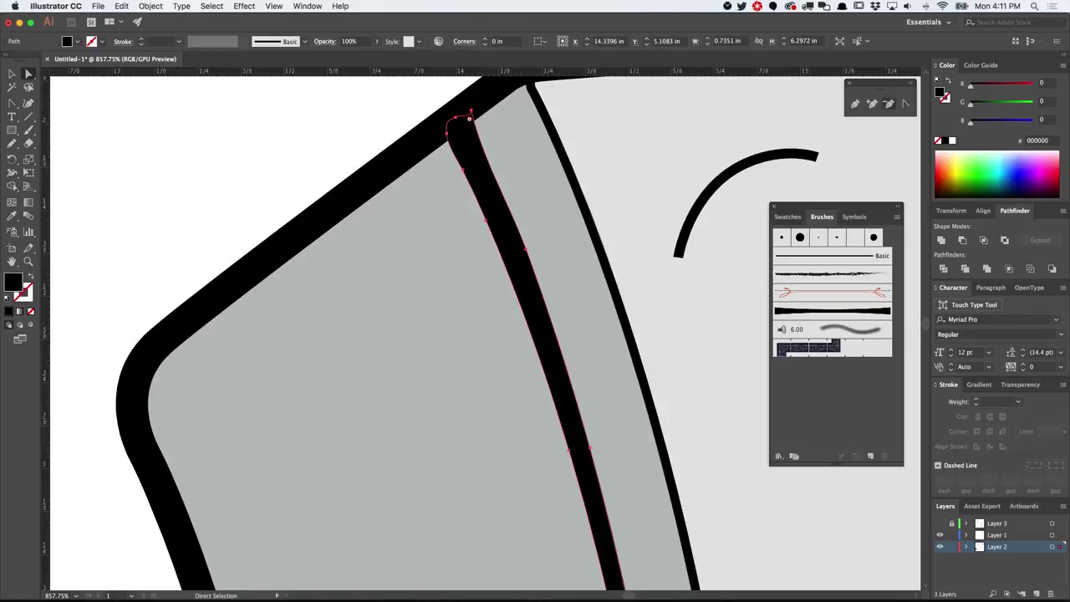
pyautogui.click(889, 104)
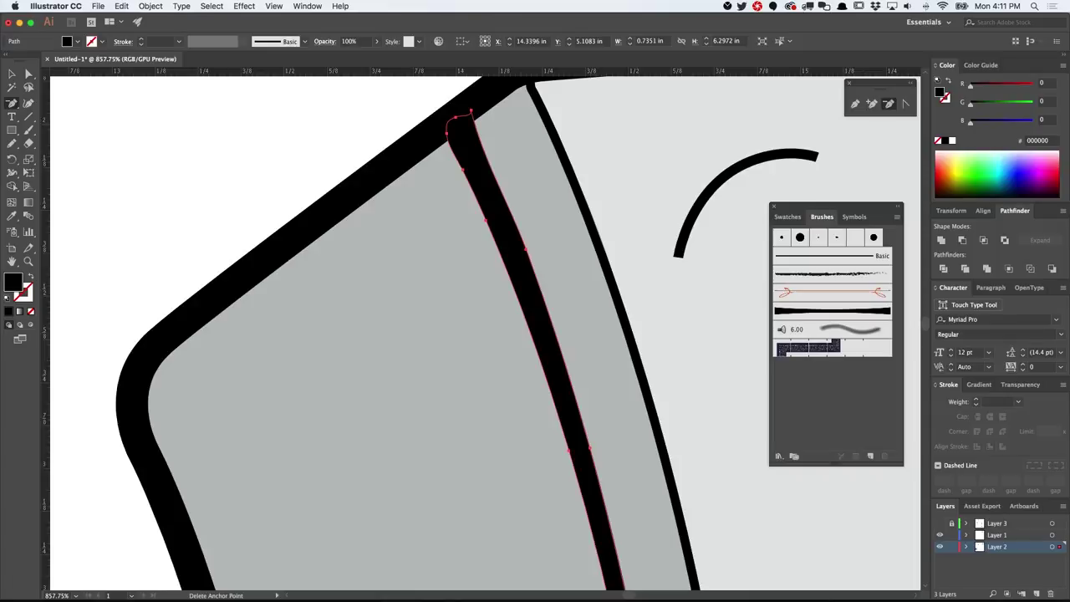
pyautogui.click(463, 170)
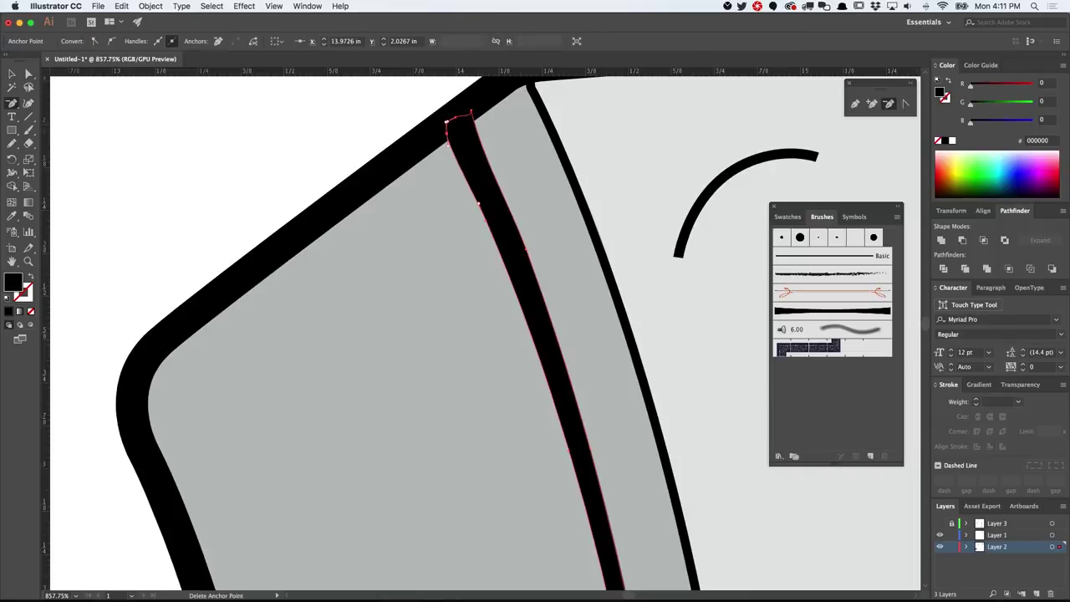
pyautogui.moveTo(565, 376); pyautogui.dragTo(481, 376)
pyautogui.moveTo(565, 376); pyautogui.dragTo(479, 79)
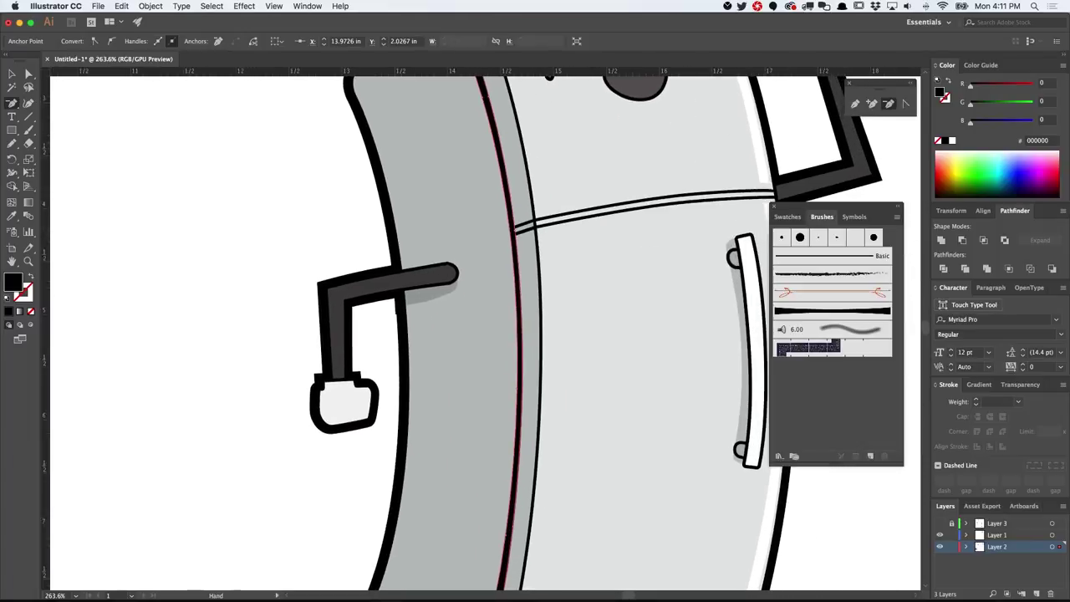
pyautogui.scroll(-5, 485, 334)
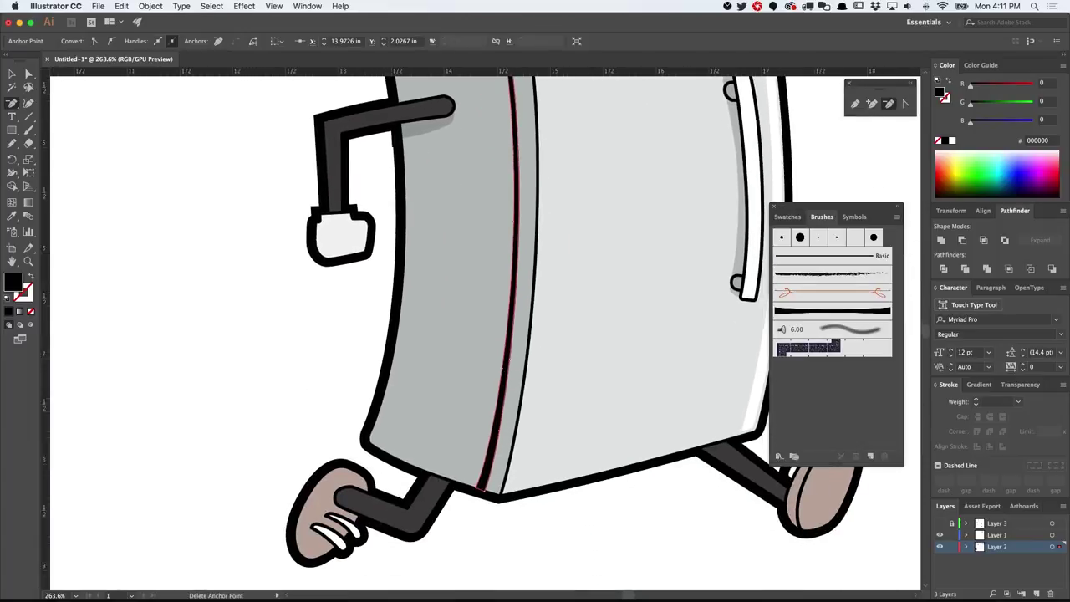
pyautogui.scroll(10, 485, 334)
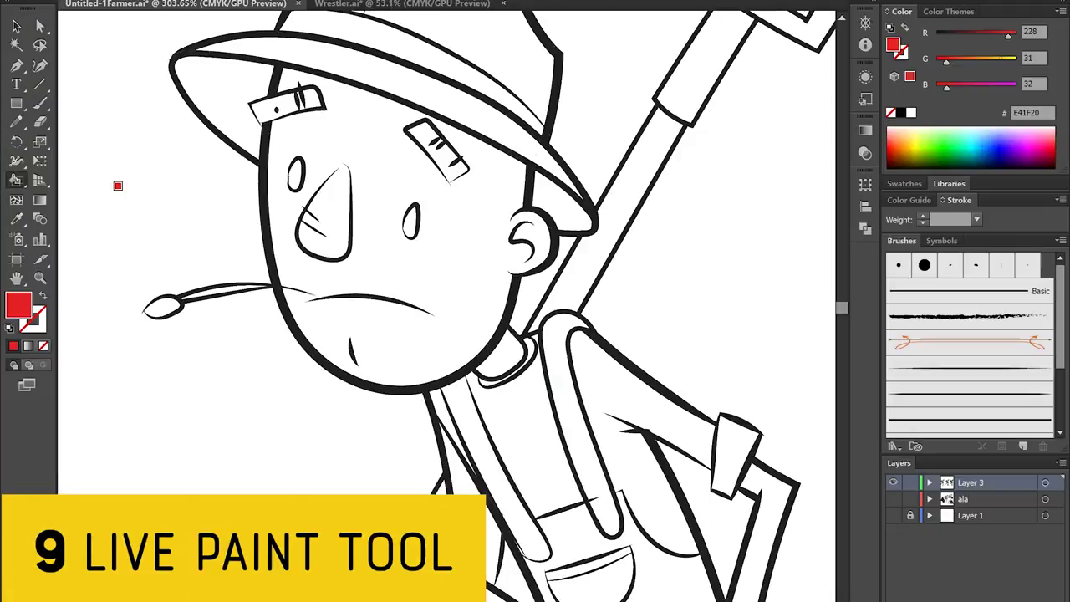
# Step: Fill the farmer's face with the skin tone FFCDA8 using the Live Paint Bucket
pyautogui.press('Right')
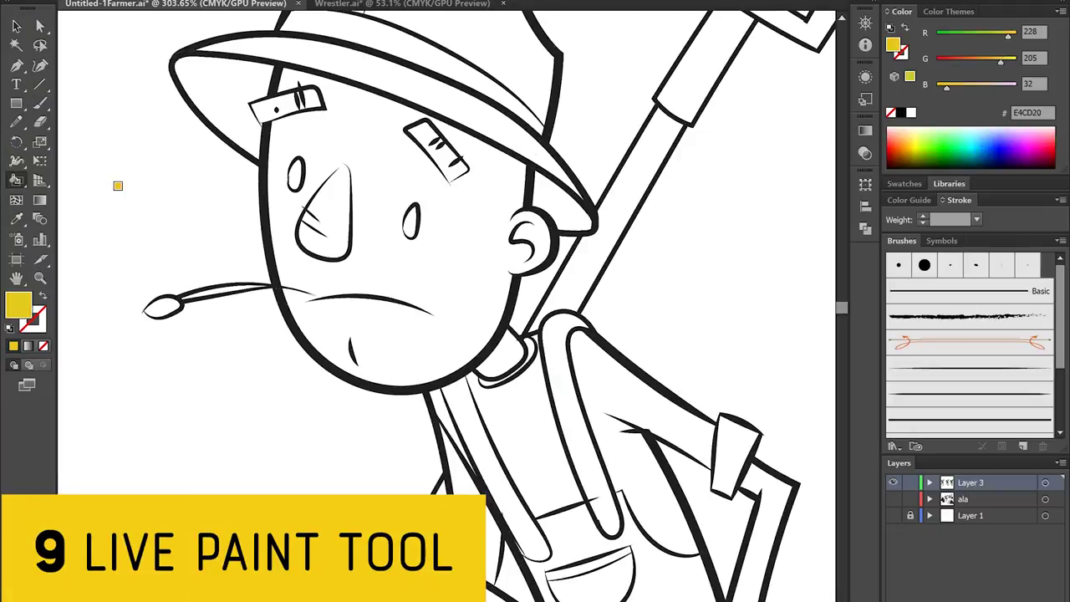
pyautogui.press('Right')
pyautogui.click(471, 250)
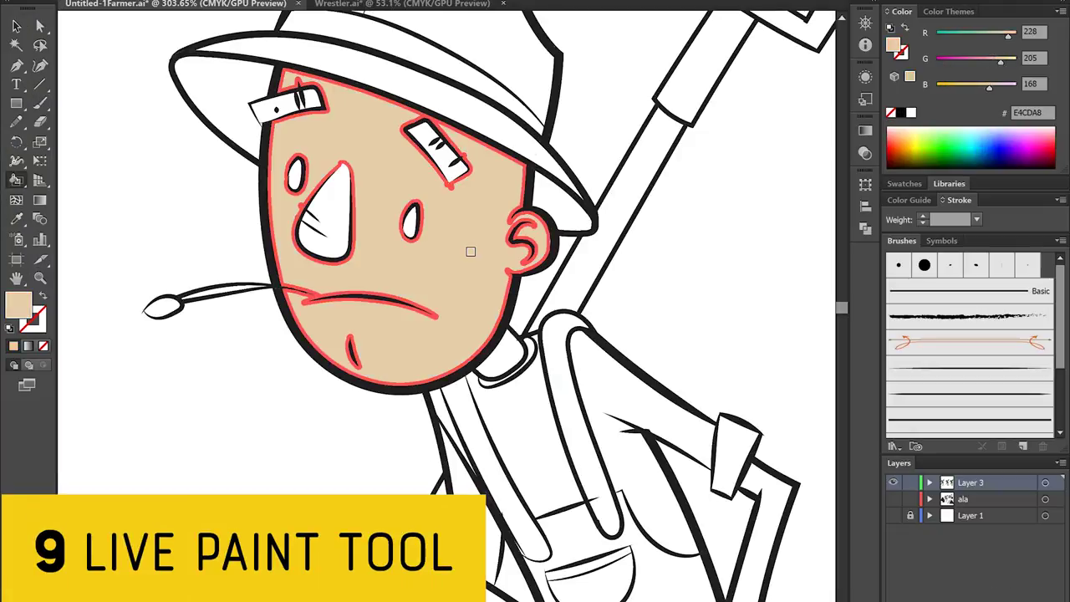
pyautogui.press('Right')
pyautogui.click(445, 224)
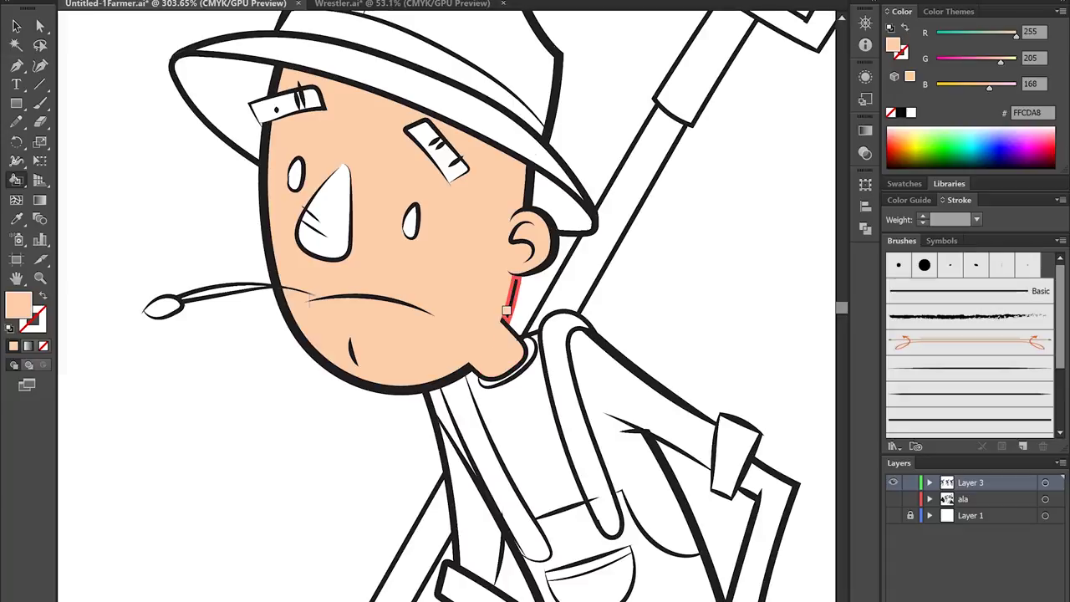
pyautogui.hotkey('ctrl', 'z')
pyautogui.hotkey('ctrl', 'z')
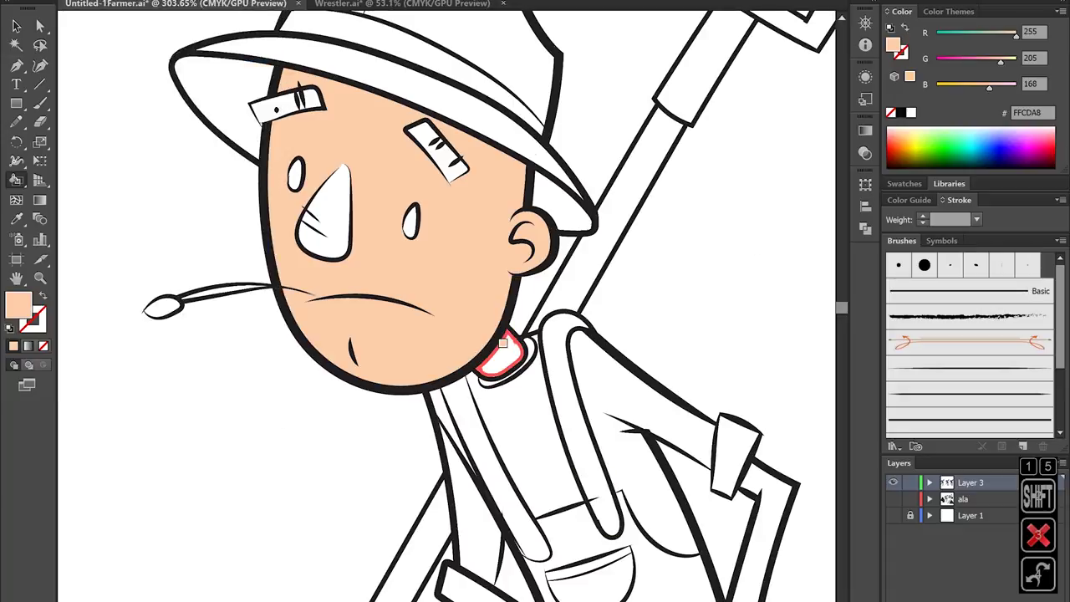
# Step: Paint the farmer's neck, both arms and the fingers gripping the pitchfork with skin tone FFCDA8
pyautogui.click(503, 343)
pyautogui.scroll(-5, 502, 343)
pyautogui.click(710, 351)
pyautogui.click(393, 409)
pyautogui.click(288, 458)
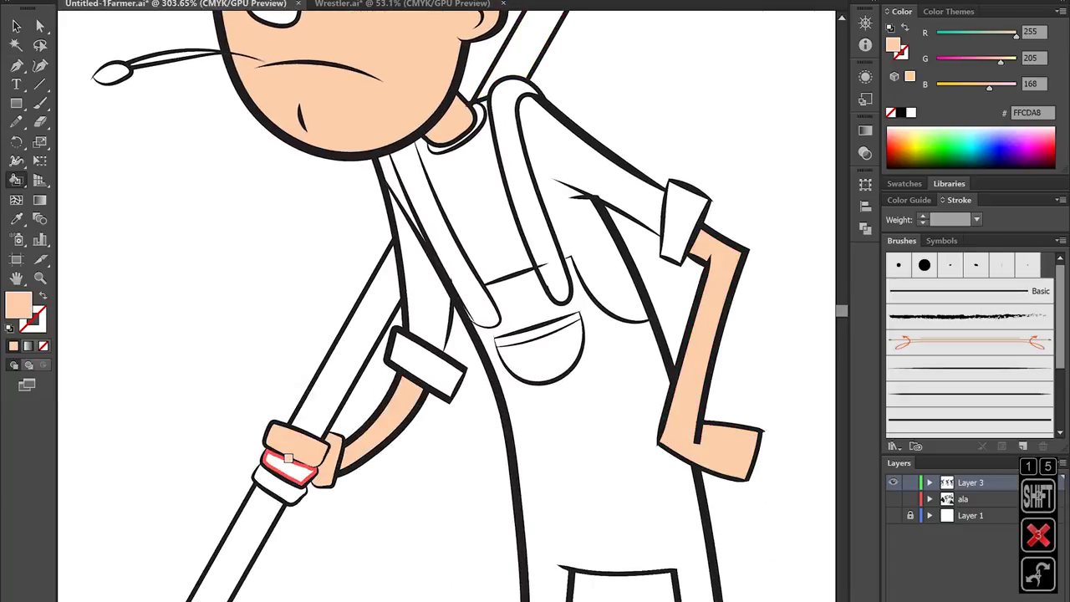
pyautogui.click(288, 458)
# Step: Fill the farmer's nose with a darker tan than the face
pyautogui.scroll(5, 688, 126)
pyautogui.press('Right')
pyautogui.press('Right')
pyautogui.click(310, 233)
# Step: Fill both of the farmer's eyebrows with brown 87644E
pyautogui.press('Right')
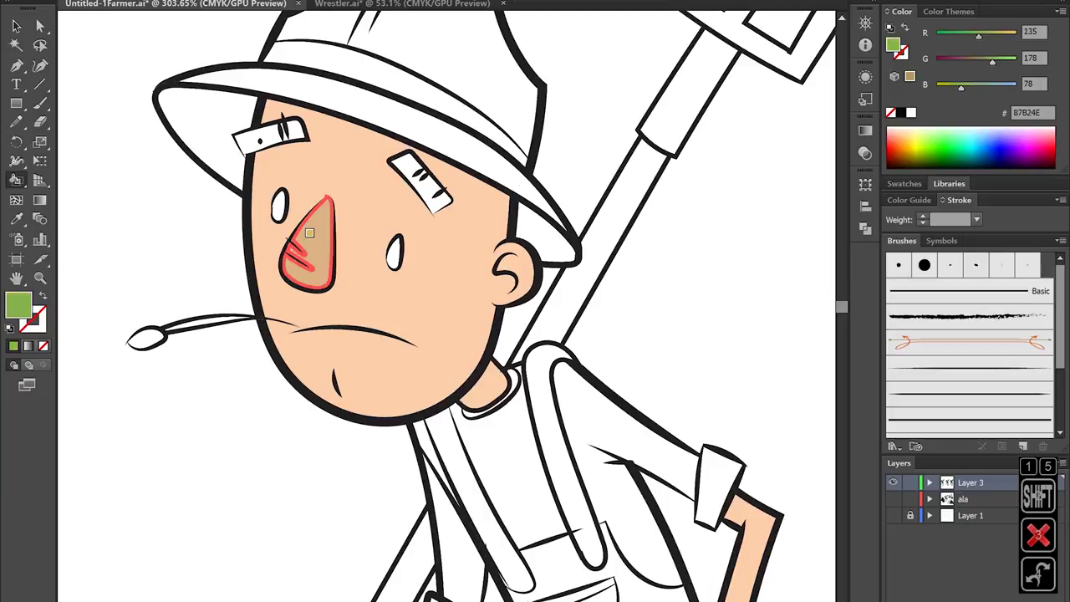
pyautogui.press('Right')
pyautogui.click(422, 168)
pyautogui.click(271, 134)
pyautogui.scroll(3, 289, 127)
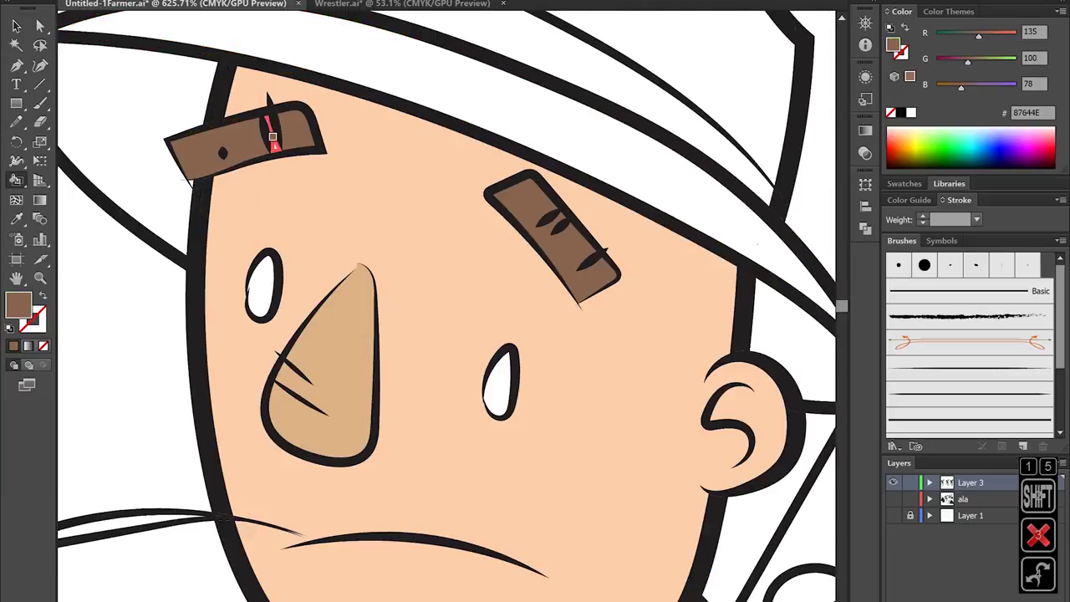
# Step: Paint all sections of the pitchfork's wooden handle with brown 87644E
pyautogui.moveTo(727, 551); pyautogui.dragTo(627, 167)
pyautogui.scroll(-3, 641, 220)
pyautogui.moveTo(542, 449); pyautogui.dragTo(354, 282)
pyautogui.click(353, 282)
pyautogui.click(234, 466)
pyautogui.moveTo(468, 84); pyautogui.dragTo(358, 438)
pyautogui.click(390, 326)
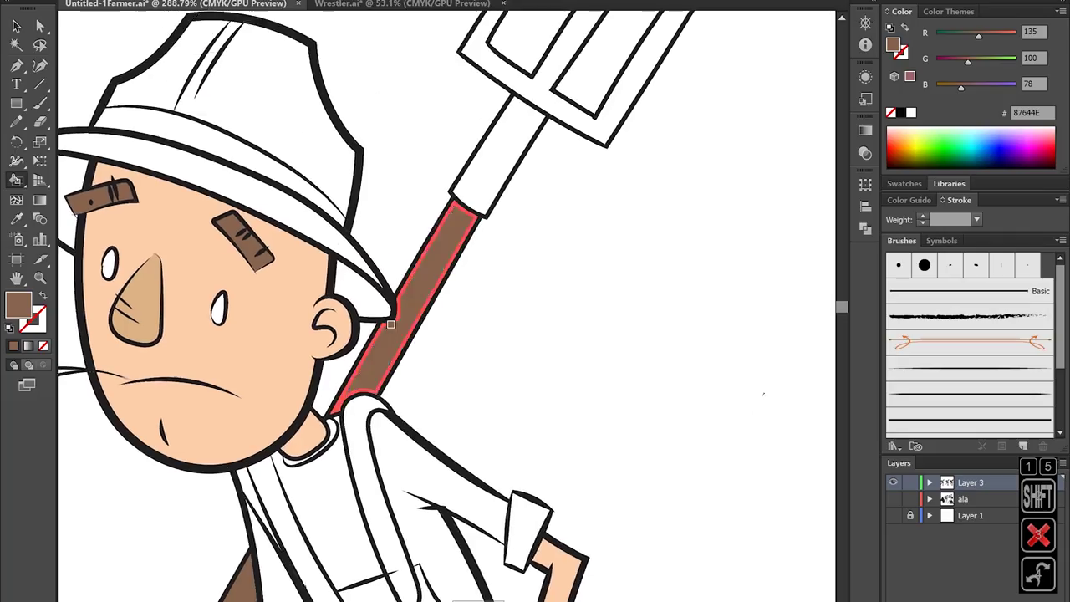
# Step: Paint the pitchfork's prongs and the socket above the handle light grey
pyautogui.moveTo(390, 326); pyautogui.dragTo(350, 491)
pyautogui.press('Right')
pyautogui.press('Right')
pyautogui.press('Right')
pyautogui.click(524, 274)
pyautogui.click(452, 321)
# Step: Paint the crown and the upper brim of the farmer's hat with red C4543F
pyautogui.moveTo(451, 320); pyautogui.dragTo(682, 346)
pyautogui.press('Left')
pyautogui.press('Left')
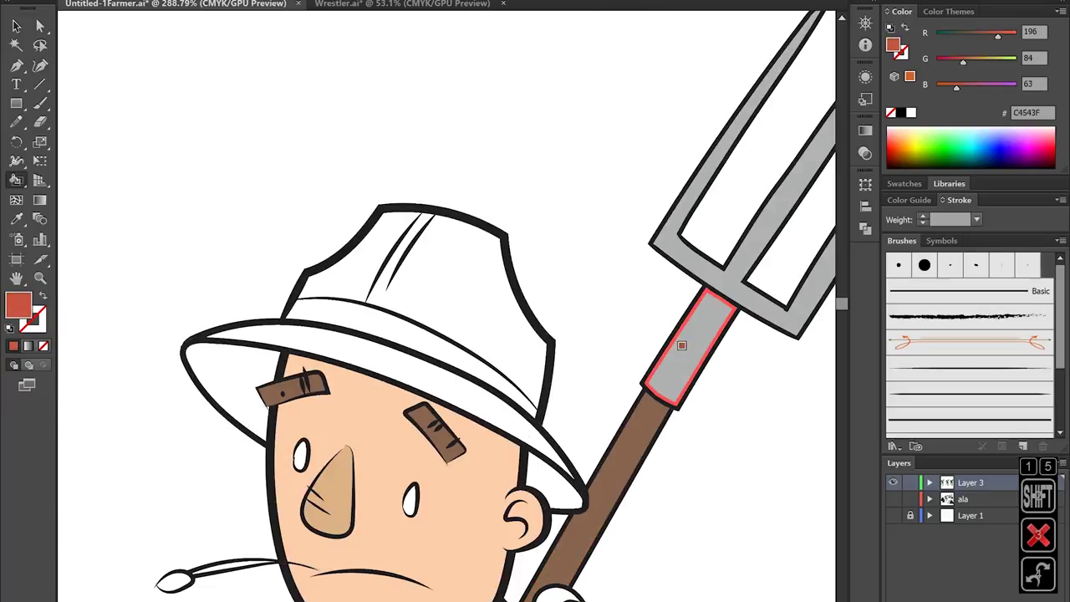
pyautogui.click(493, 326)
pyautogui.click(443, 374)
pyautogui.click(360, 254)
# Step: Try different colours on the hat band and fill it with a red darker than the crown
pyautogui.press('Left')
pyautogui.press('Left')
pyautogui.click(421, 332)
pyautogui.press('Right')
pyautogui.click(410, 330)
pyautogui.press('Right')
pyautogui.press('Right')
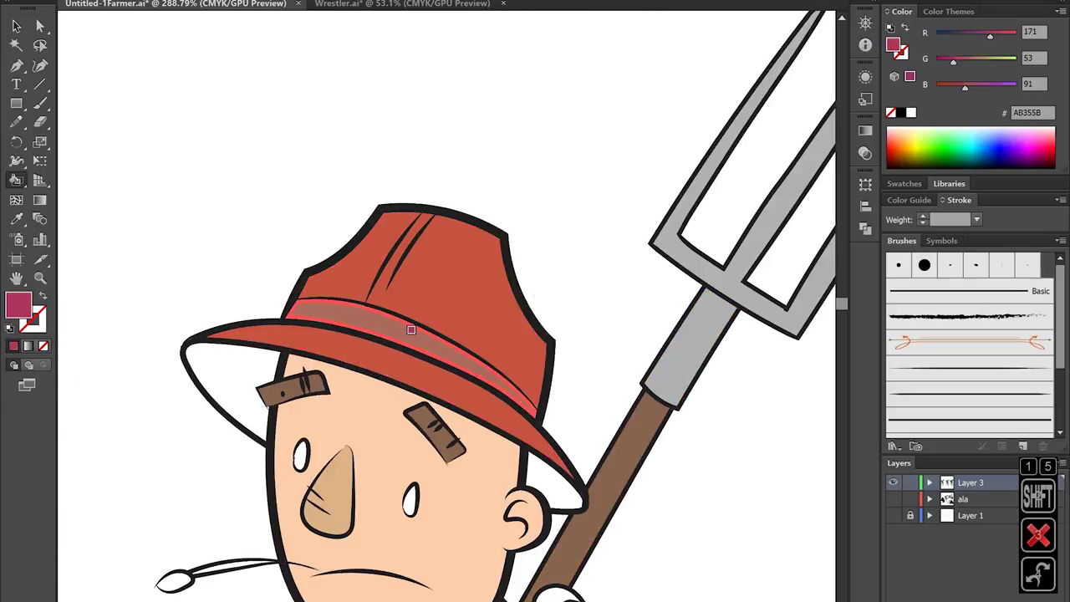
pyautogui.press('Left')
pyautogui.click(418, 333)
# Step: Fill the underside of the hat brim on both sides of the head with dark reddish brown
pyautogui.moveTo(430, 339); pyautogui.dragTo(595, 255)
pyautogui.press('Left')
pyautogui.click(392, 314)
pyautogui.moveTo(707, 398); pyautogui.dragTo(617, 205)
pyautogui.click(617, 206)
# Step: Fill the tip and stem of the straw in the farmer's mouth with yellow, using DCC422 for the tip
pyautogui.press('Right')
pyautogui.press('Right')
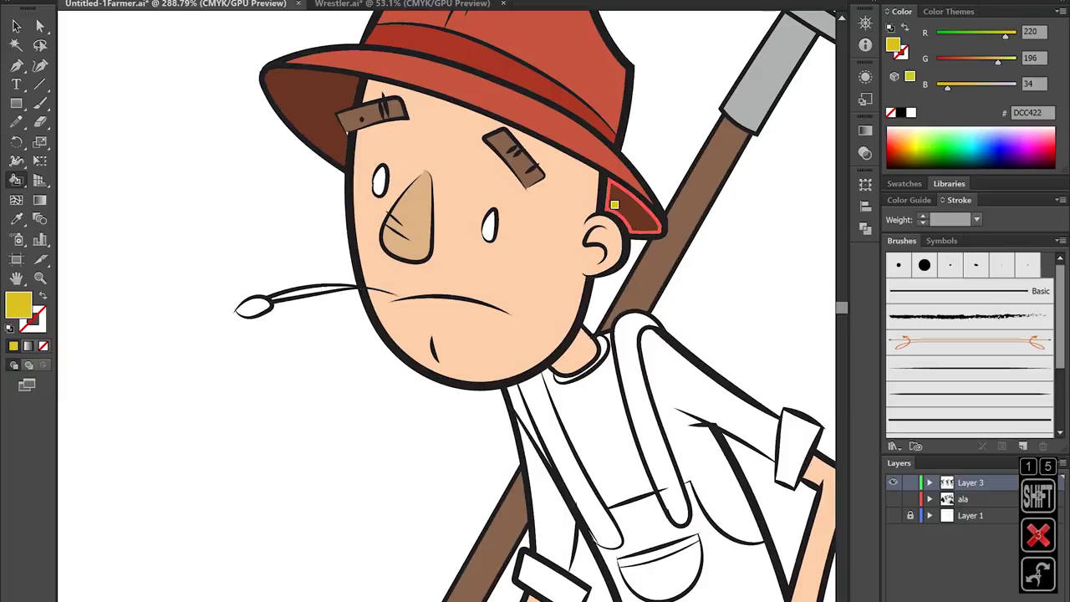
pyautogui.click(253, 308)
pyautogui.click(311, 291)
# Step: Paint the farmer's overalls, including the pocket and both straps, with blue 5A7B96
pyautogui.press('Right')
pyautogui.moveTo(365, 229); pyautogui.dragTo(193, 53)
pyautogui.press('Right')
pyautogui.press('Right')
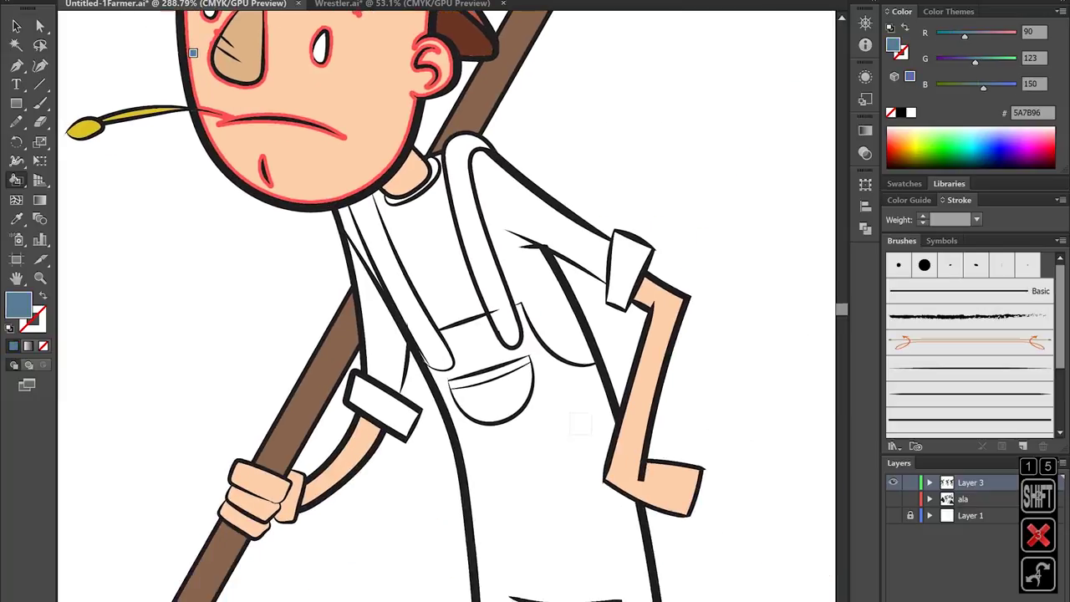
pyautogui.moveTo(580, 424); pyautogui.dragTo(562, 346)
pyautogui.click(535, 351)
pyautogui.click(468, 186)
pyautogui.click(387, 209)
pyautogui.click(475, 310)
pyautogui.moveTo(501, 501)
pyautogui.mouseDown()
pyautogui.moveTo(483, 160)
pyautogui.moveTo(484, 206)
pyautogui.mouseUp()
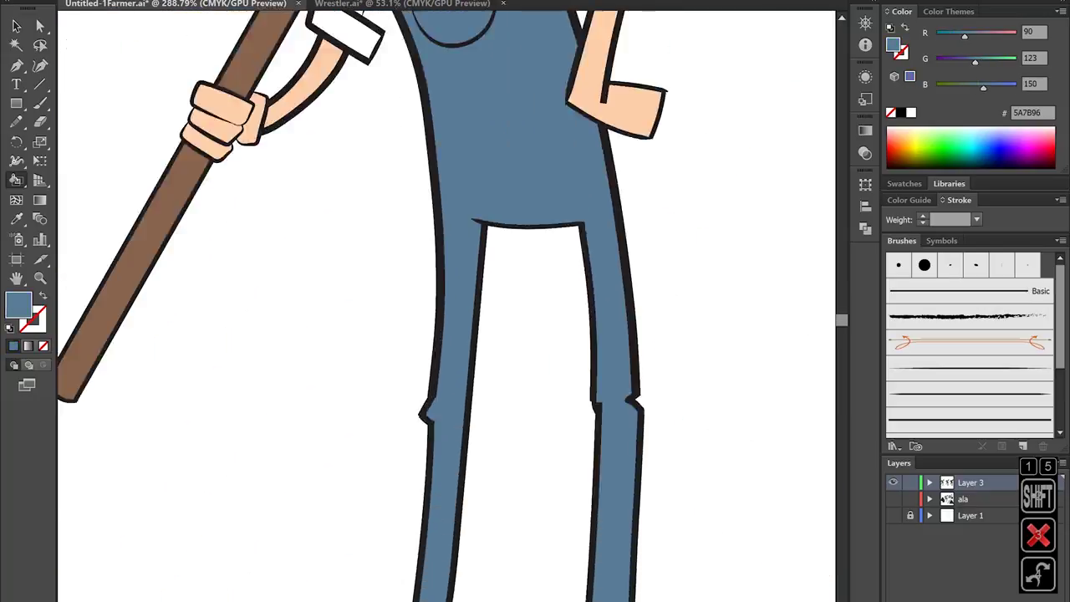
# Step: Paint the farmer's shirt, including both sleeves, the cuffs and the collar, with red C62B36
pyautogui.scroll(3, 563, 351)
pyautogui.press('Right')
pyautogui.press('Right')
pyautogui.click(533, 280)
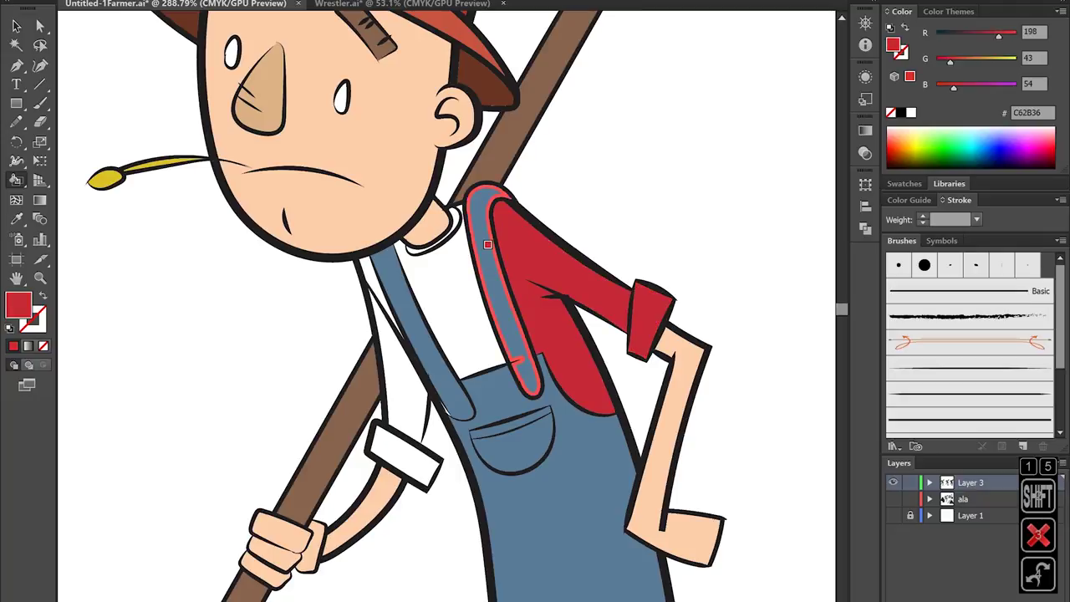
pyautogui.click(443, 288)
pyautogui.click(404, 456)
pyautogui.click(404, 389)
pyautogui.scroll(3, 472, 146)
pyautogui.click(431, 351)
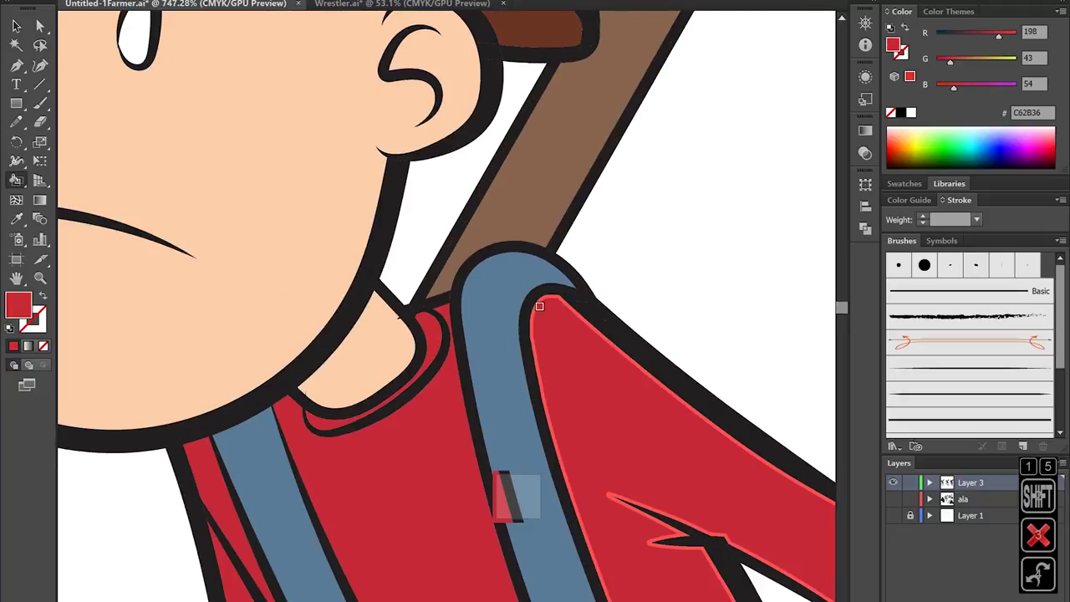
# Step: Set the Live Paint fill colour to brown 8B4936 for the farmer's shoes
pyautogui.scroll(-8, 539, 305)
pyautogui.scroll(6, 542, 559)
pyautogui.press('Right')
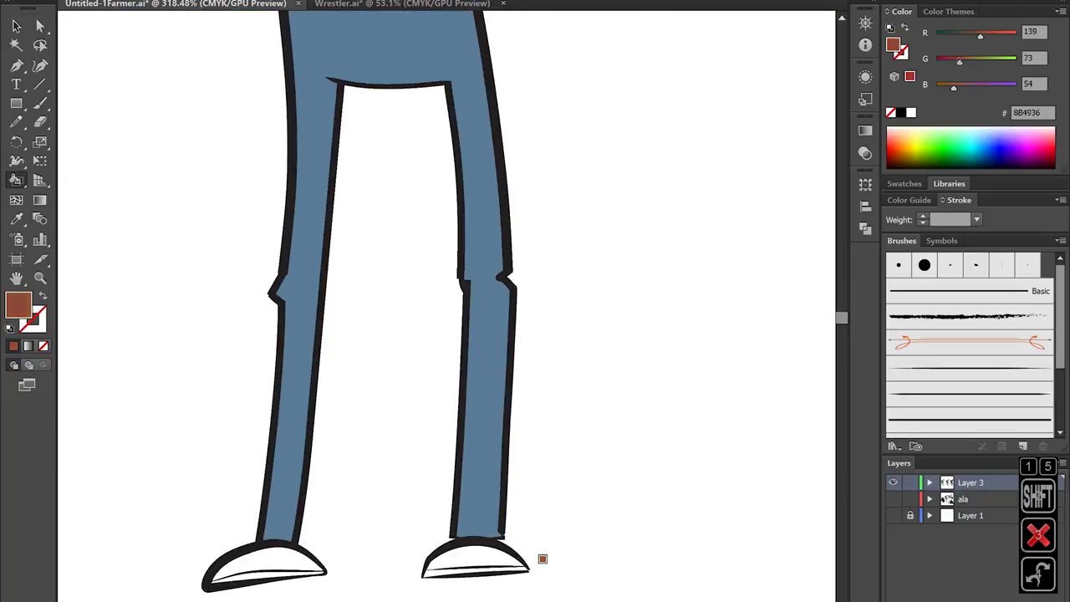